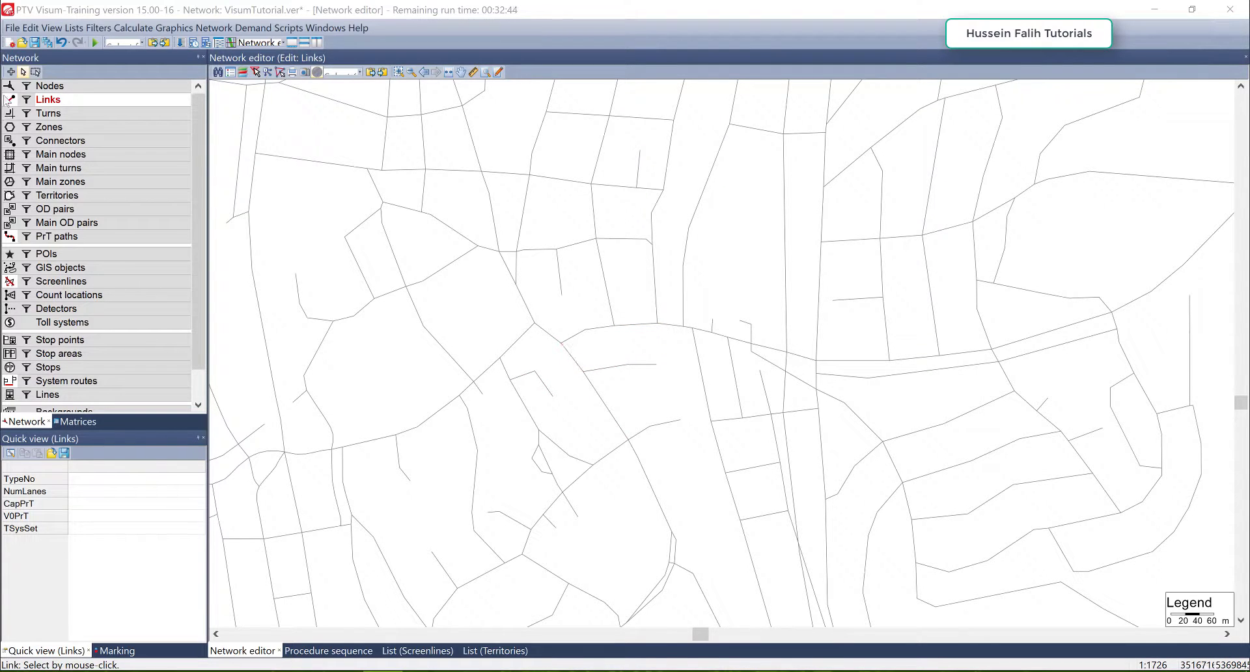
Activate the turn volumes display in the graphic parameters and show the nodes in the network
{"action": "left_click", "coordinate": [174, 28]}
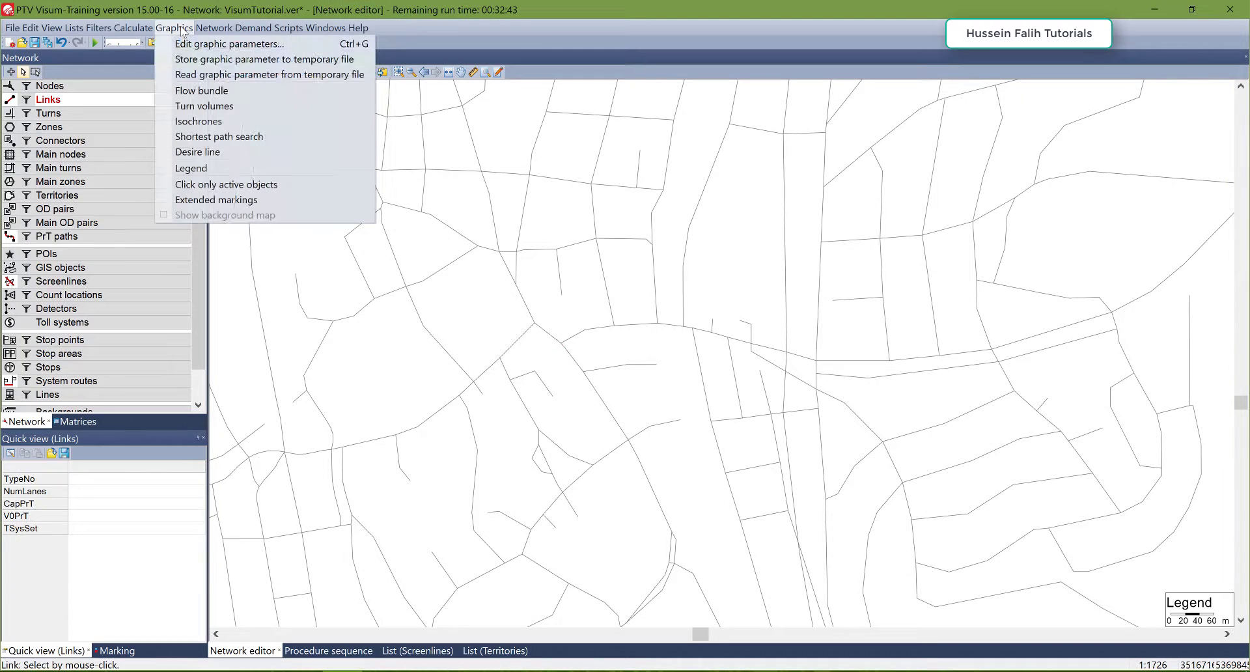
{"action": "left_click", "coordinate": [182, 106]}
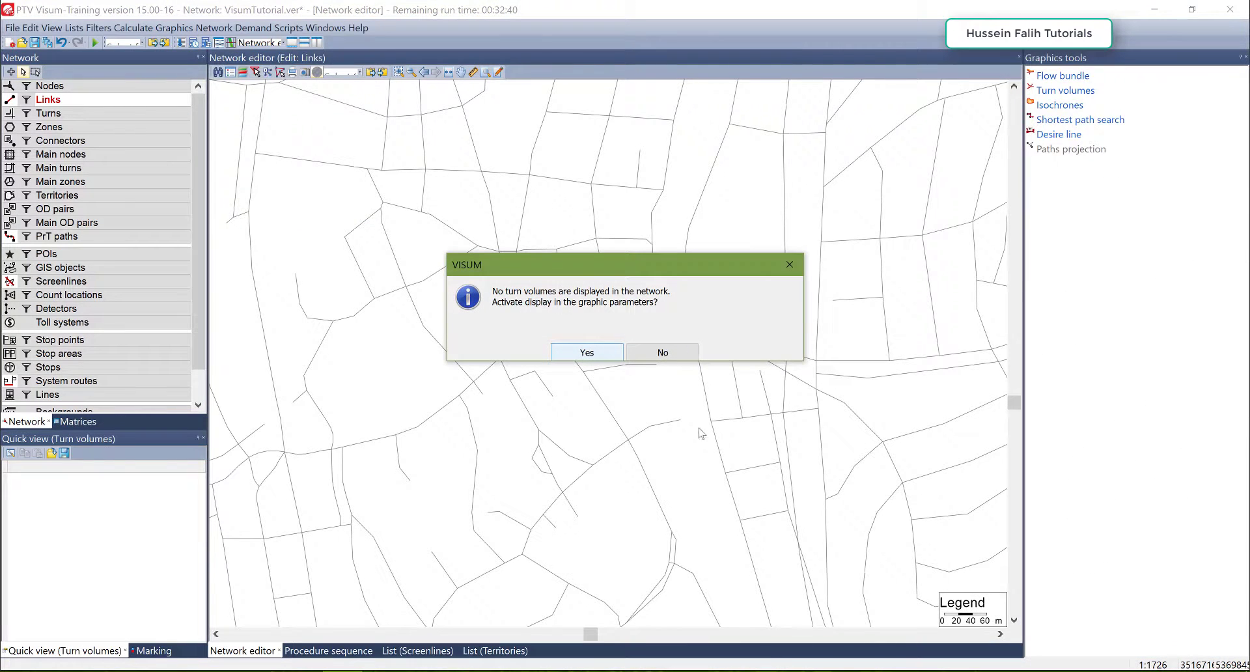
{"action": "left_click", "coordinate": [605, 354]}
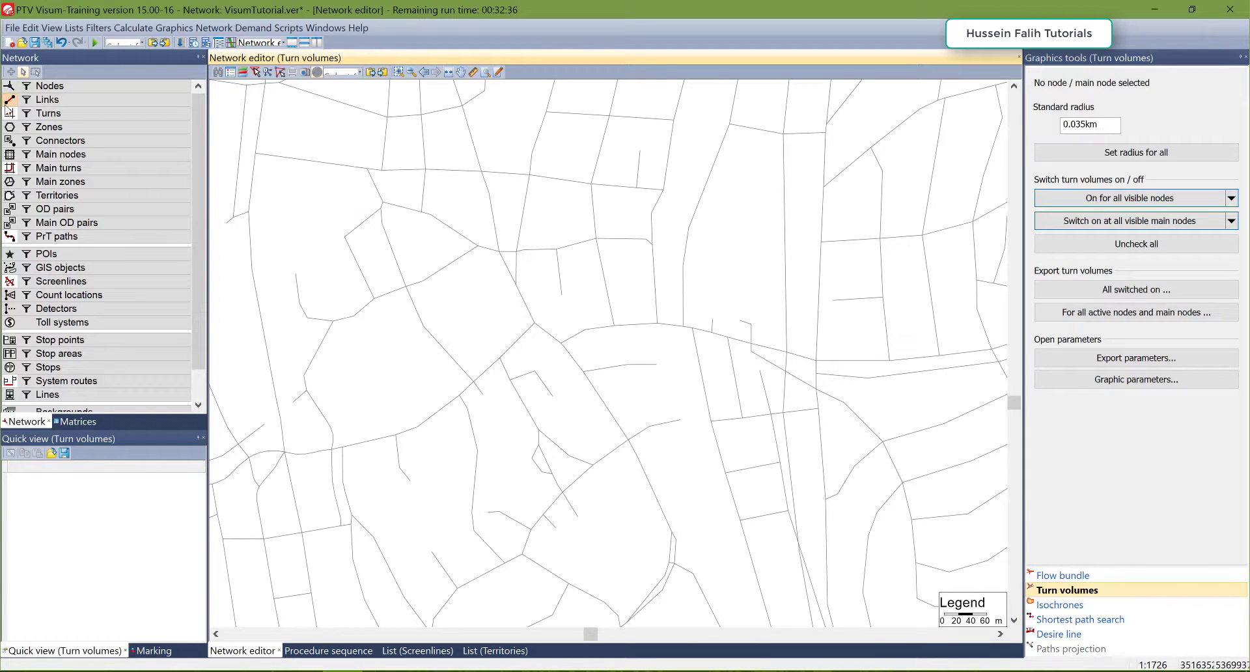
{"action": "left_click", "coordinate": [9, 85]}
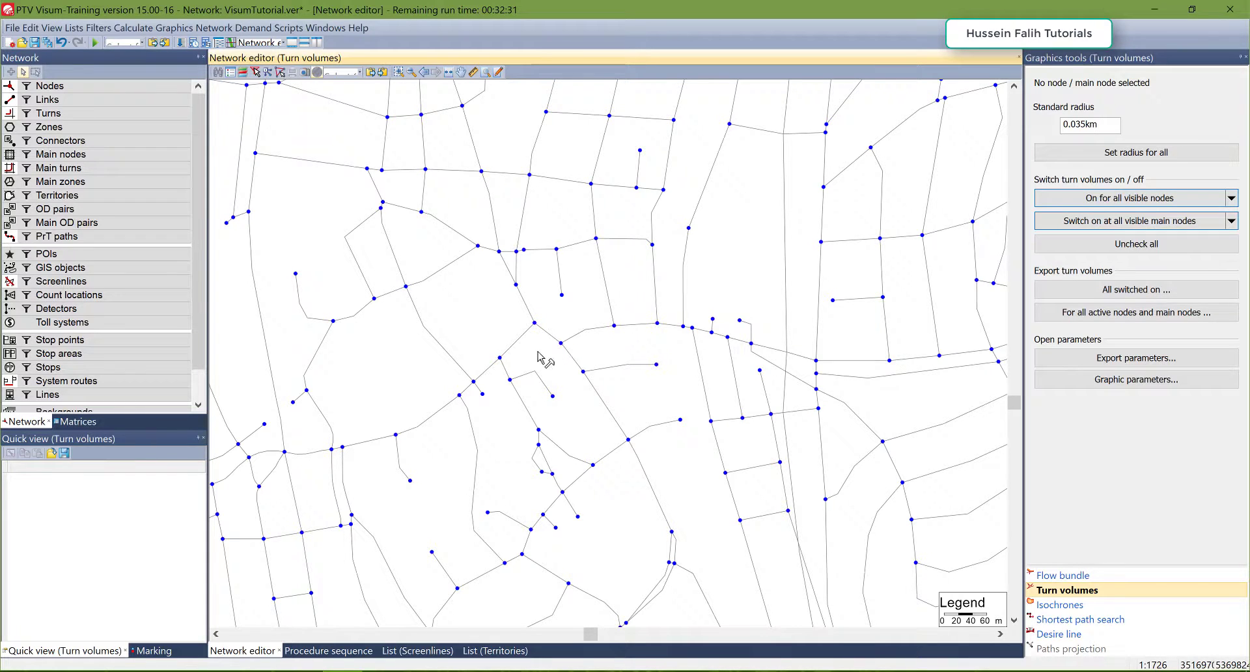
Switch on turn volumes at node 106062369, the three-leg junction near the centre of the network view, and deselect the node
{"action": "scroll", "coordinate": [535, 323], "scroll_direction": "up", "scroll_amount": 3}
{"action": "scroll", "coordinate": [535, 329], "scroll_direction": "up", "scroll_amount": 1}
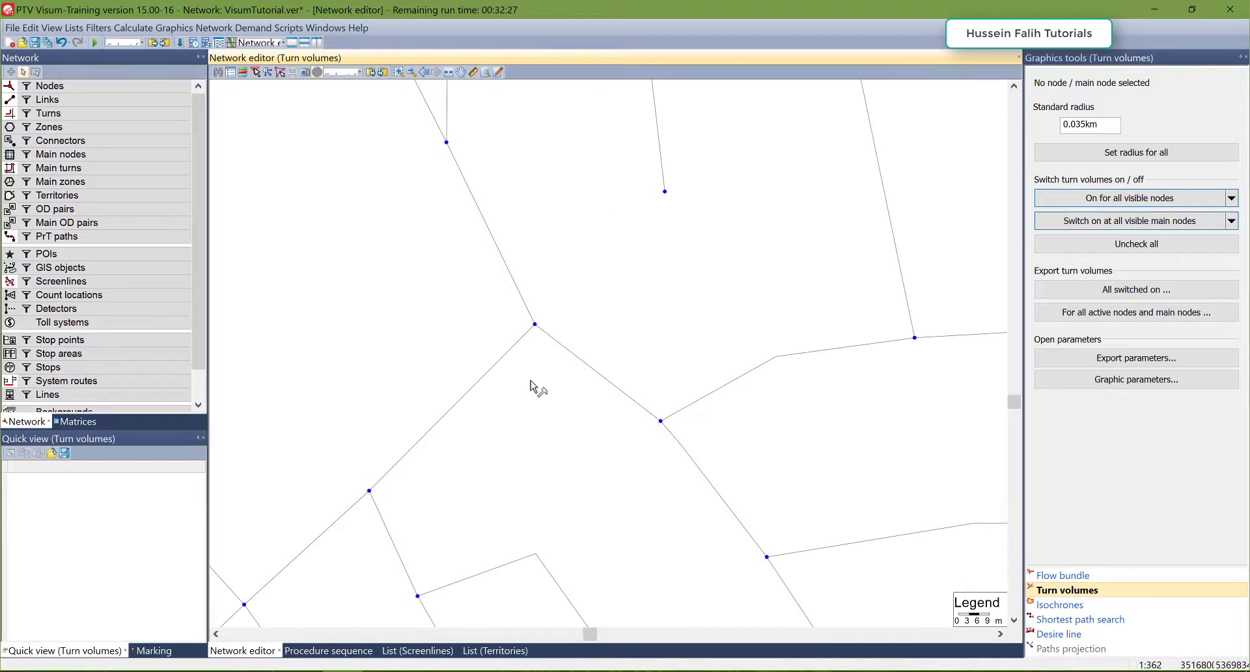
{"action": "left_click", "coordinate": [535, 325]}
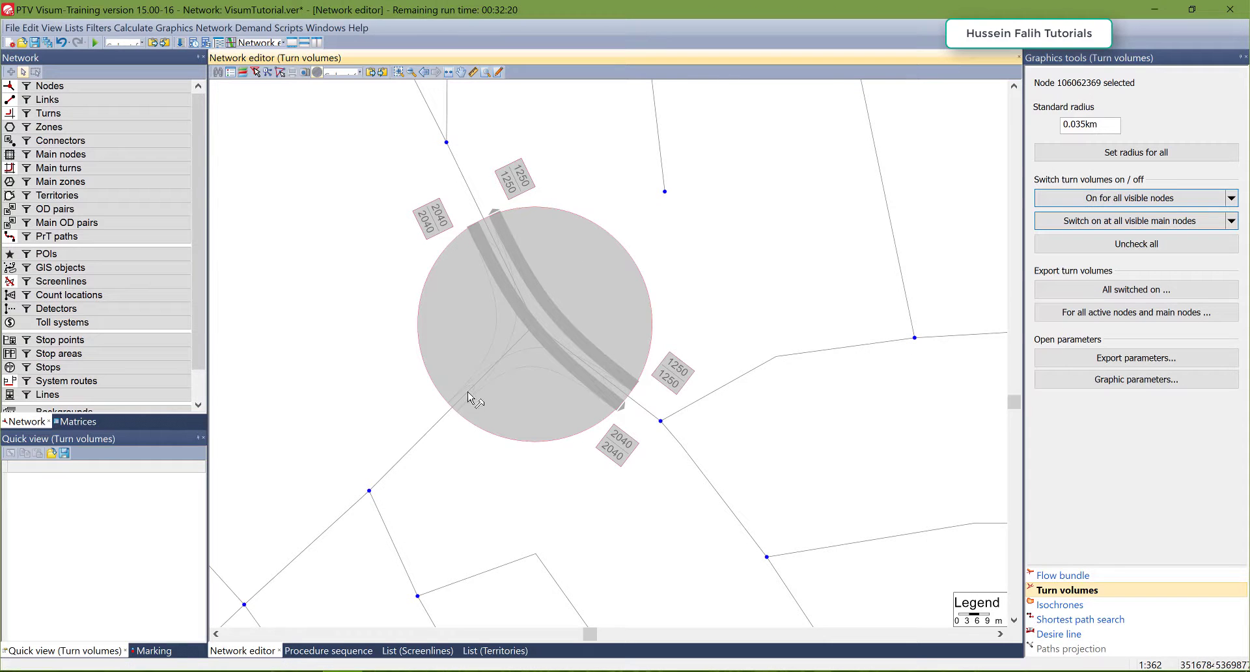
{"action": "left_click", "coordinate": [568, 514]}
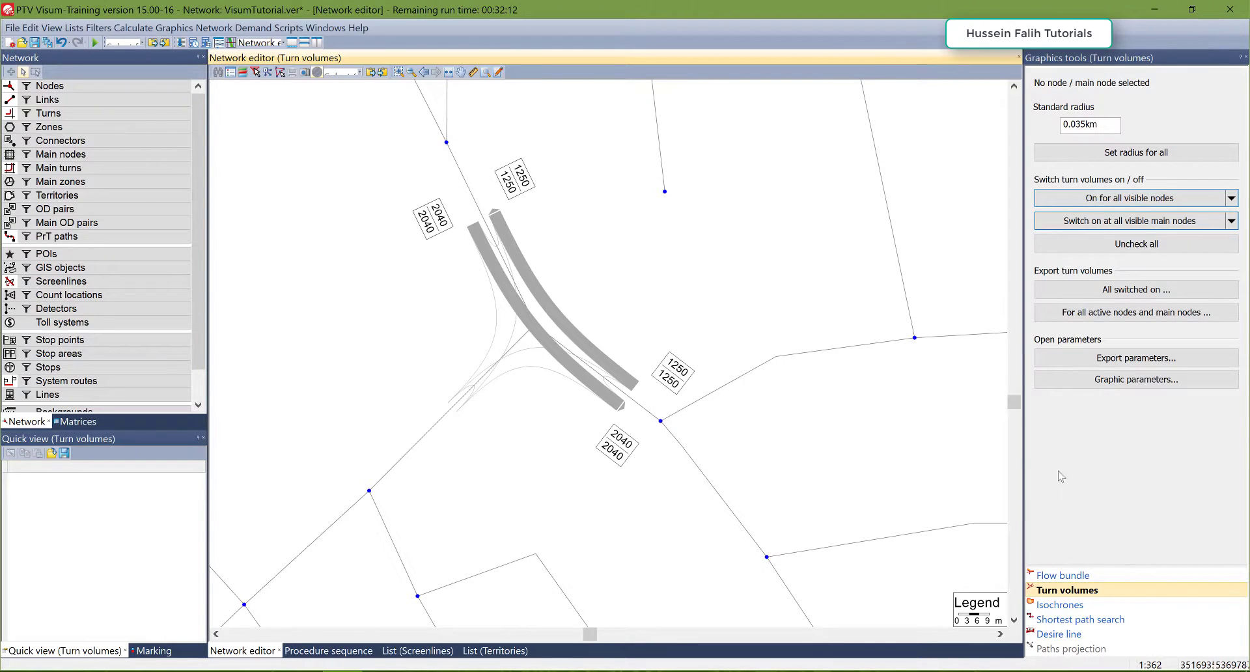
Switch on turn volumes at node 106062381, the four-leg junction in the eastern part of the network, and deselect it
{"action": "scroll", "coordinate": [576, 407], "scroll_direction": "down", "scroll_amount": 2}
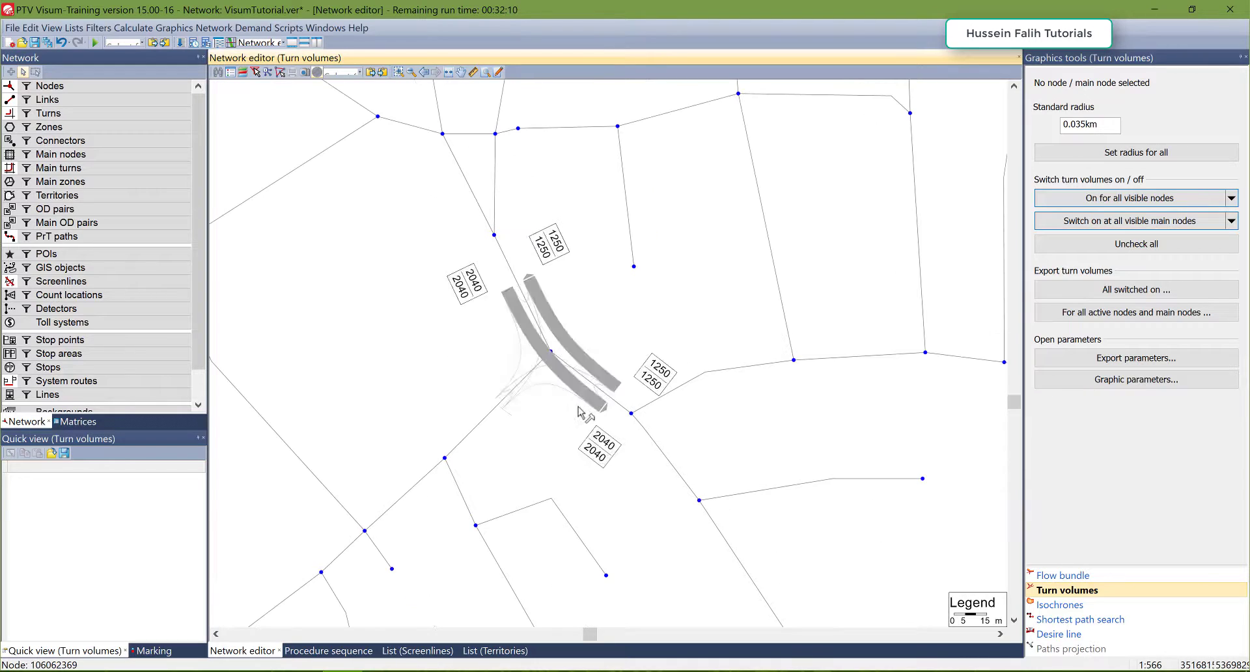
{"action": "scroll", "coordinate": [560, 371], "scroll_direction": "down", "scroll_amount": 4}
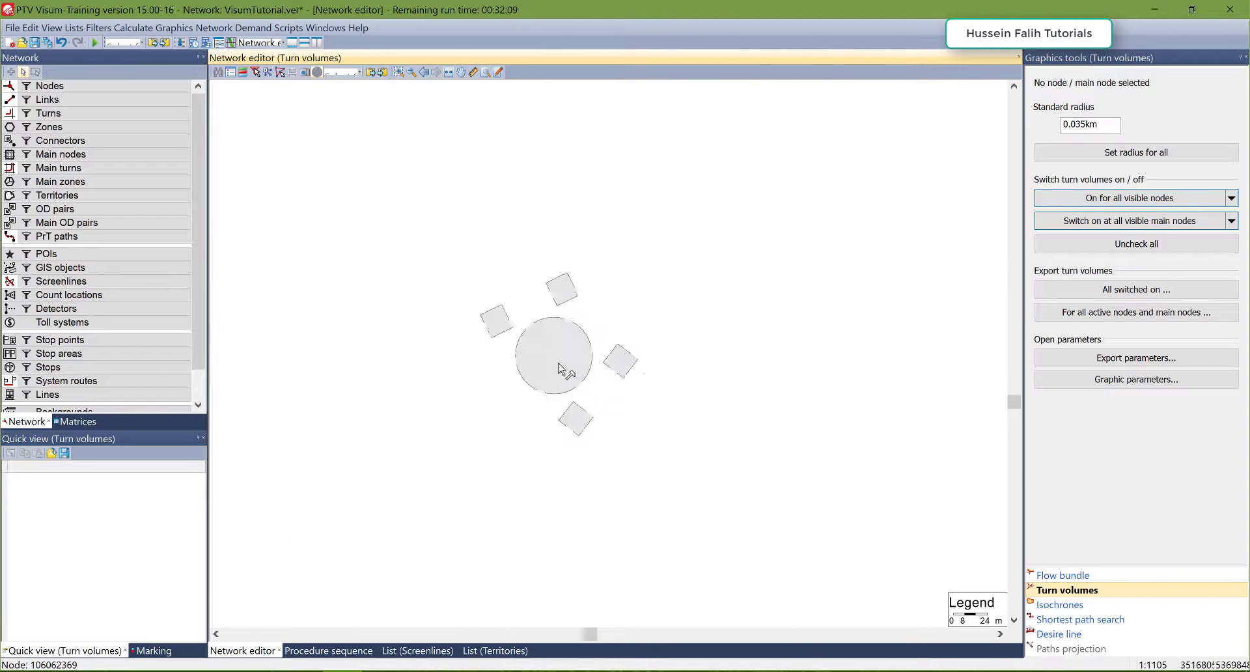
{"action": "left_click_drag", "start_coordinate": [831, 407], "coordinate": [469, 273]}
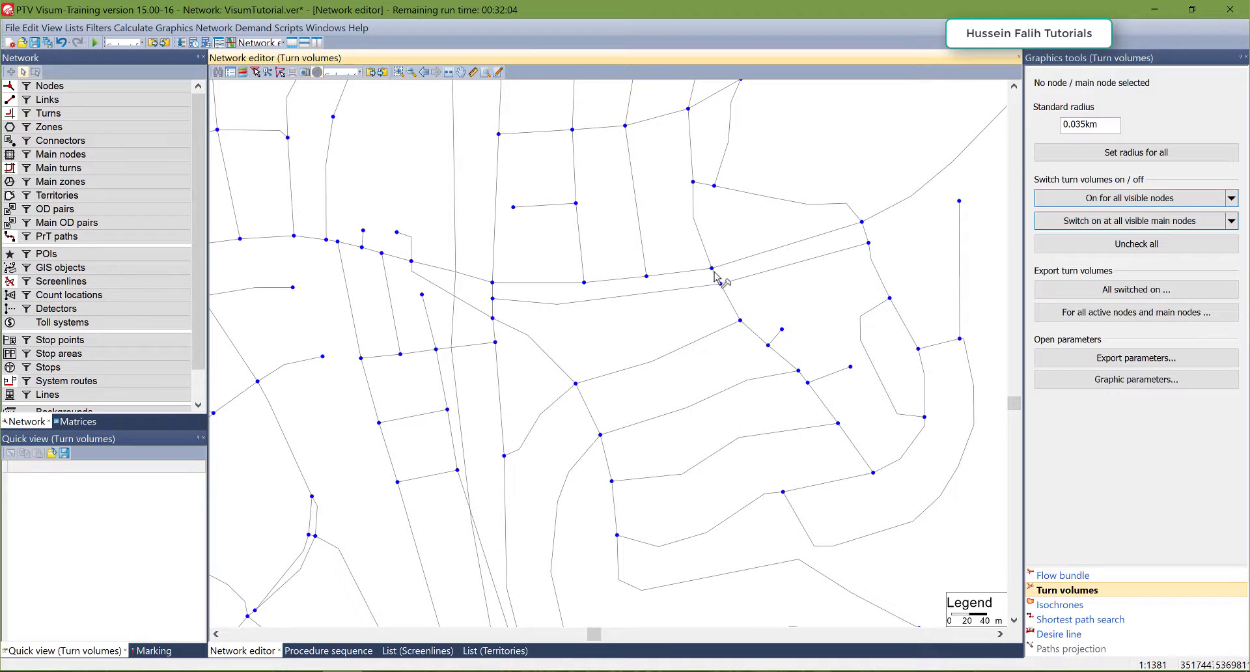
{"action": "left_click", "coordinate": [712, 268]}
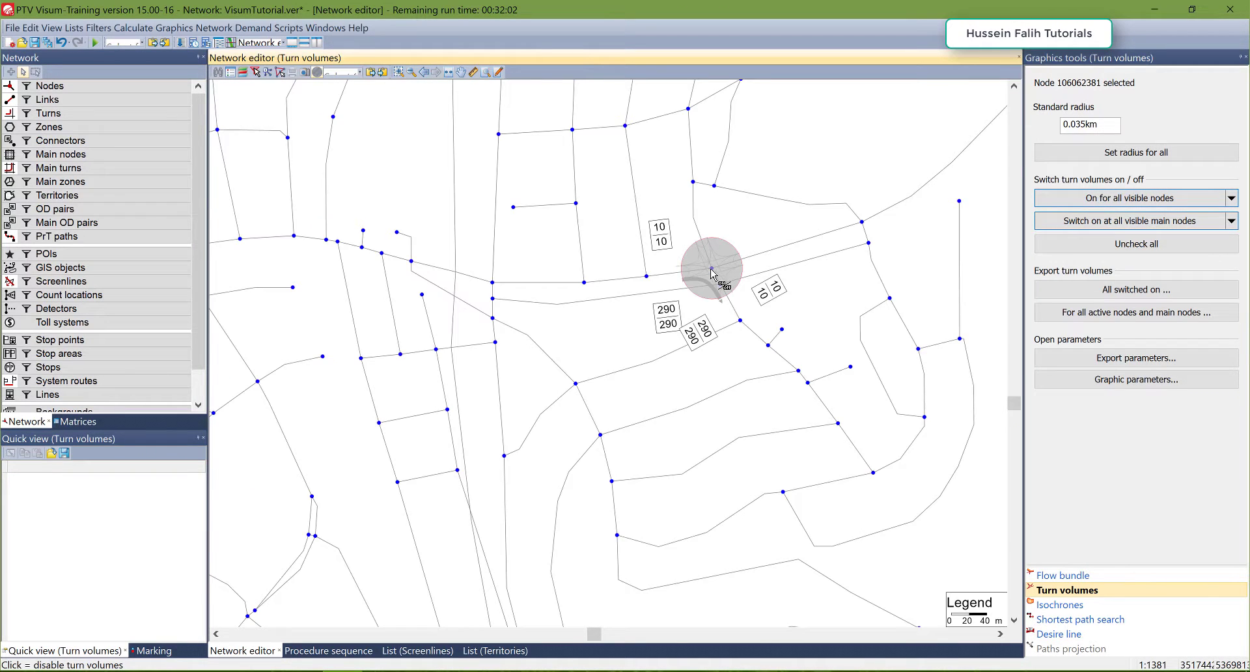
{"action": "scroll", "coordinate": [711, 269], "scroll_direction": "up", "scroll_amount": 3}
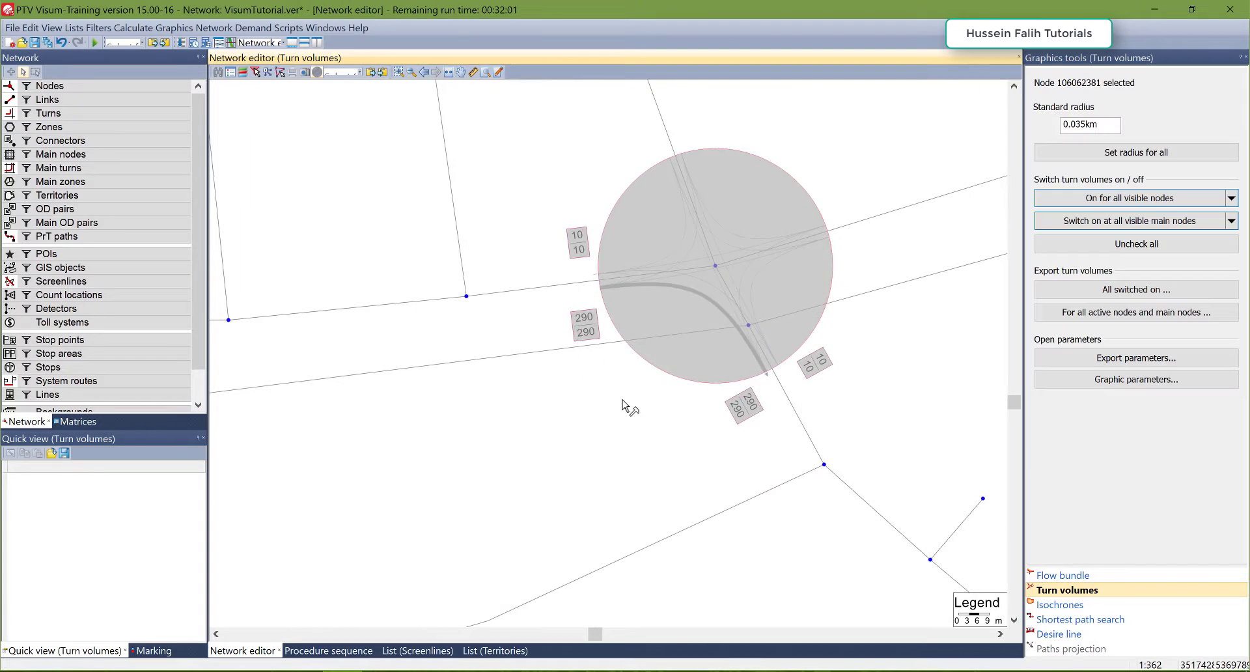
{"action": "left_click", "coordinate": [622, 404]}
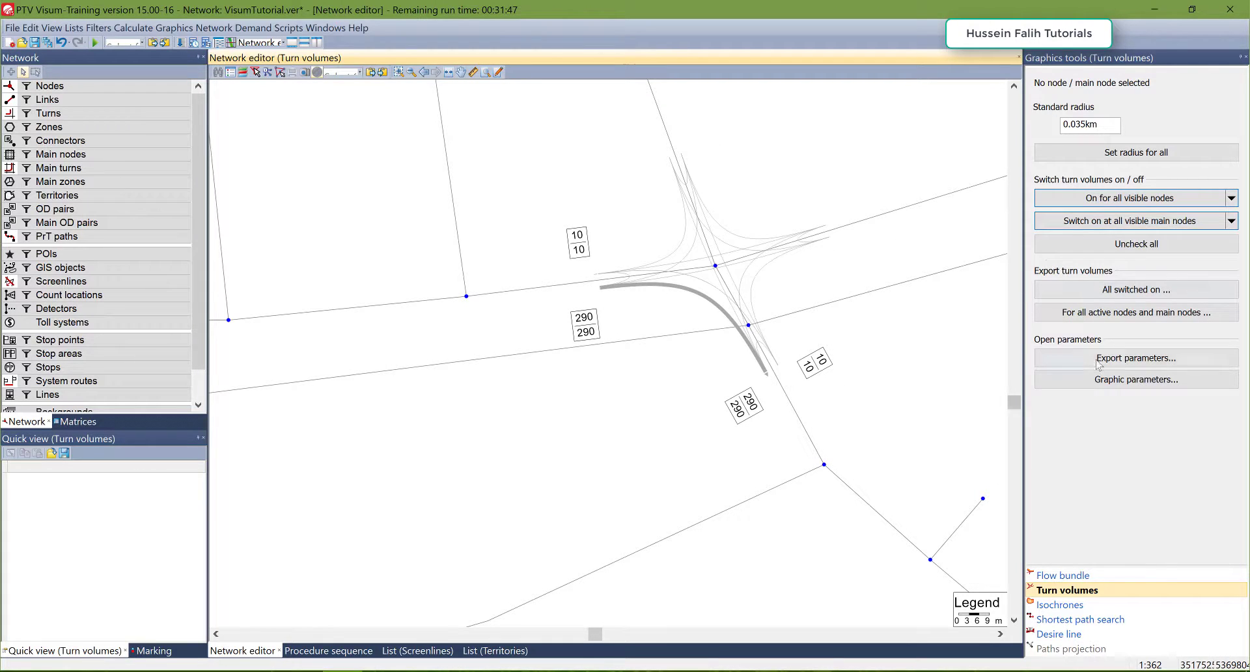
Review the turn volume graphic parameters, including the Volume PrT [veh] (AP) bar's label settings and the general text format
{"action": "left_click", "coordinate": [1110, 383]}
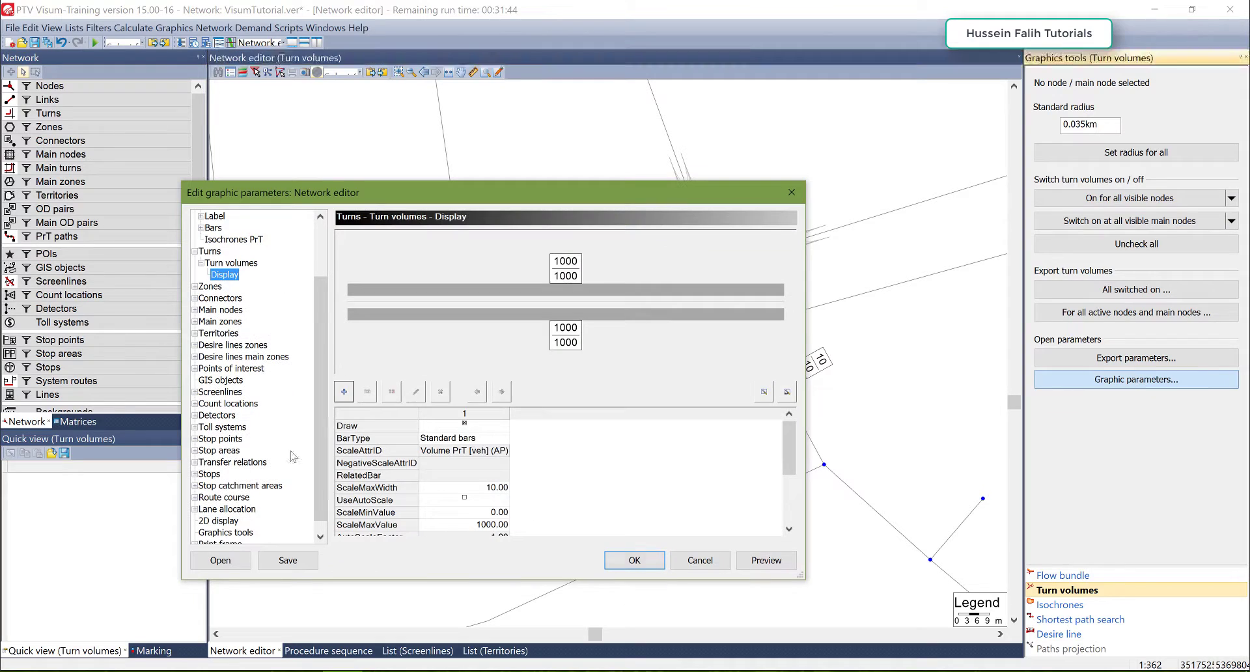
{"action": "left_click_drag", "start_coordinate": [357, 206], "coordinate": [388, 154]}
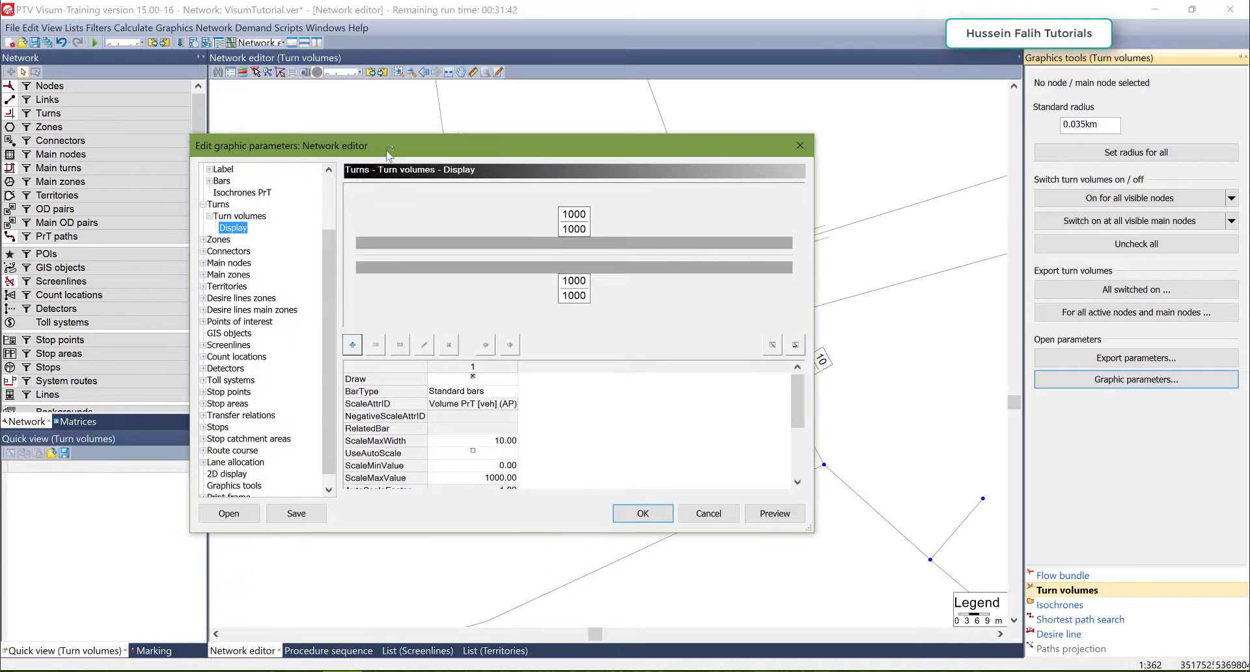
{"action": "double_click", "coordinate": [463, 421]}
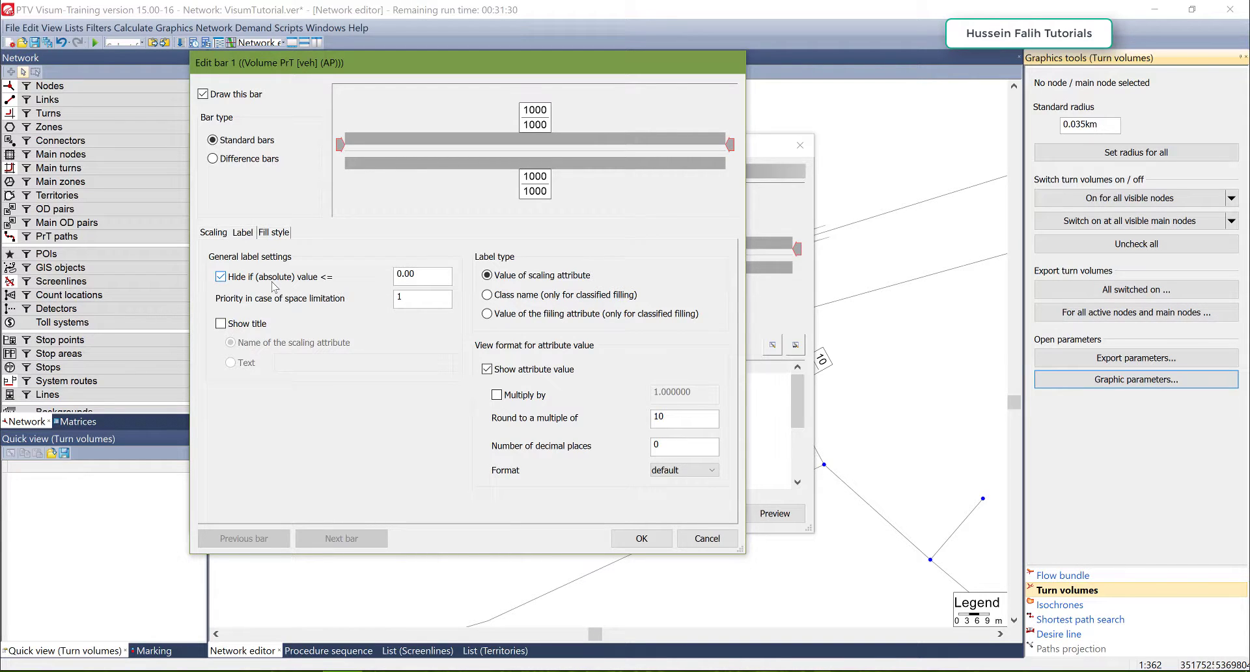
{"action": "left_click", "coordinate": [644, 539]}
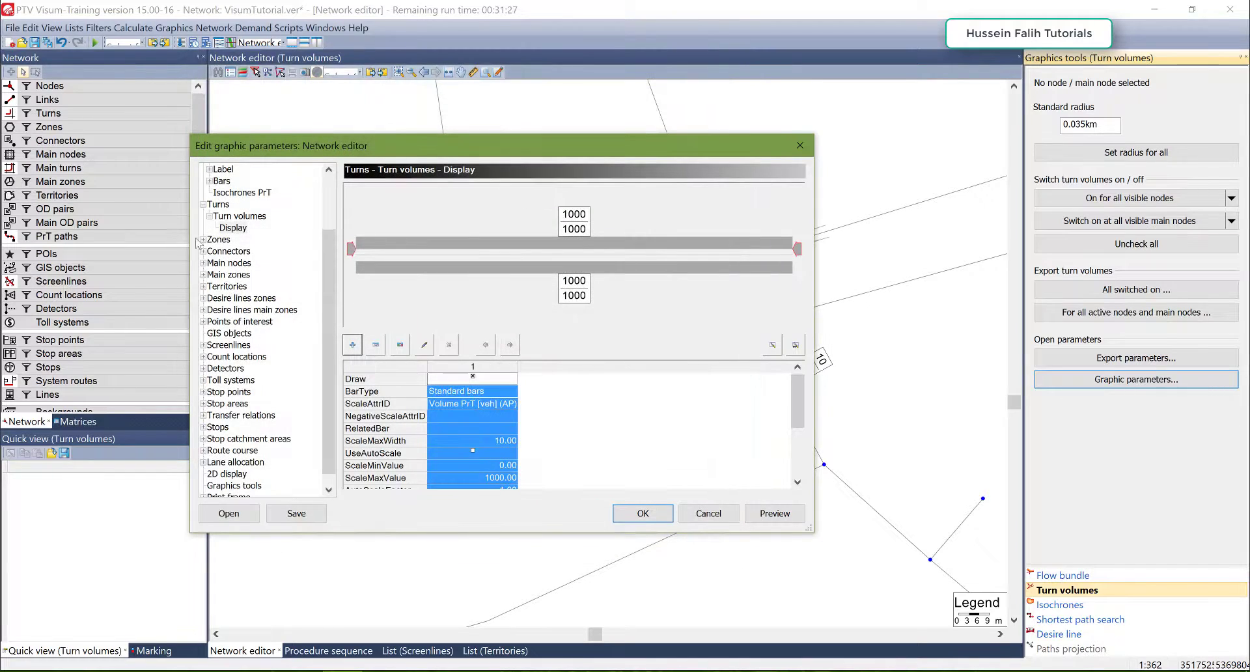
{"action": "left_click", "coordinate": [239, 216]}
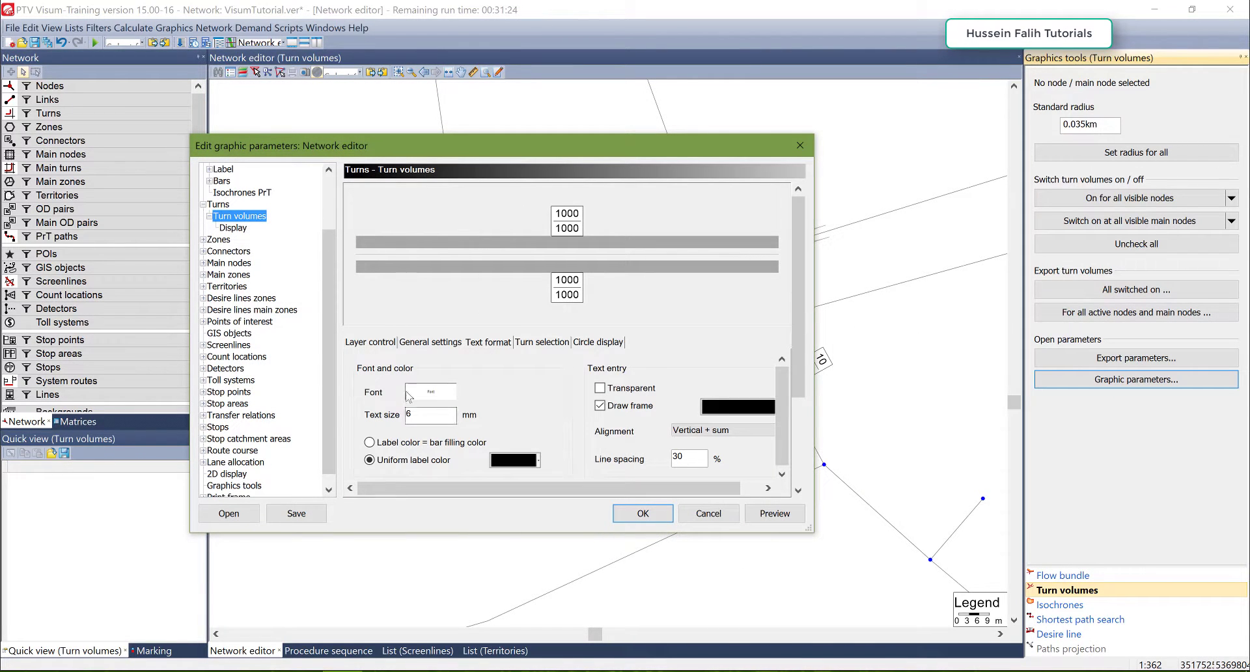
{"action": "left_click_drag", "start_coordinate": [419, 412], "coordinate": [396, 416]}
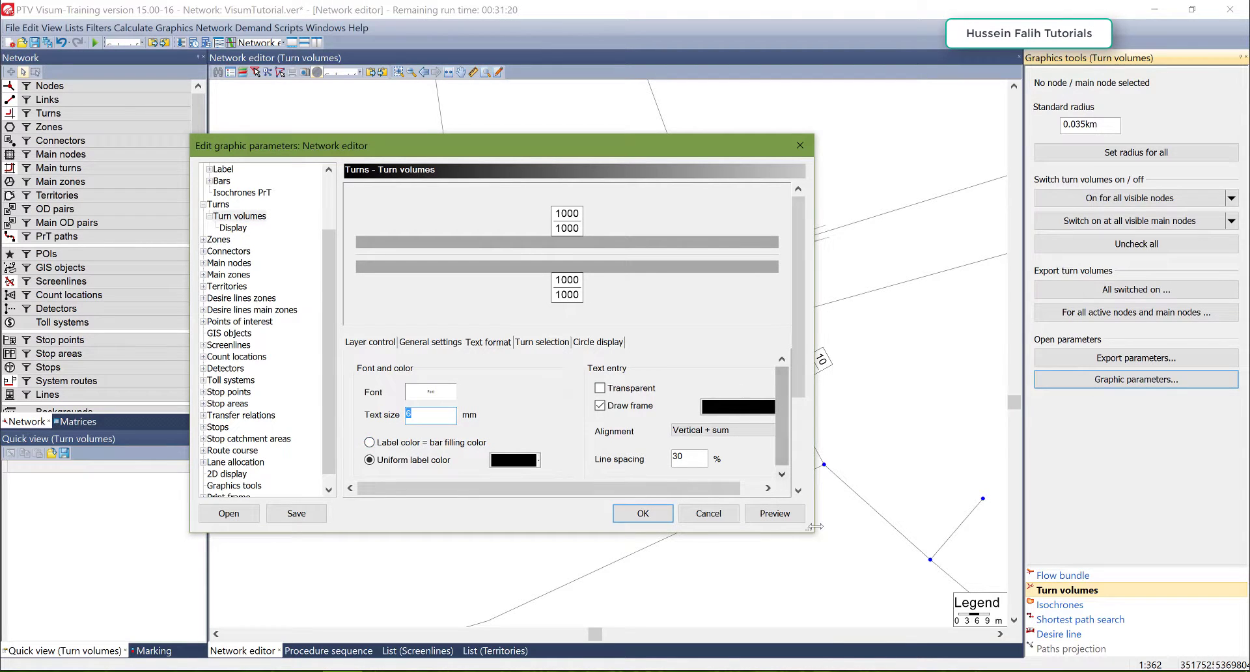
{"action": "left_click_drag", "start_coordinate": [810, 527], "coordinate": [1049, 627]}
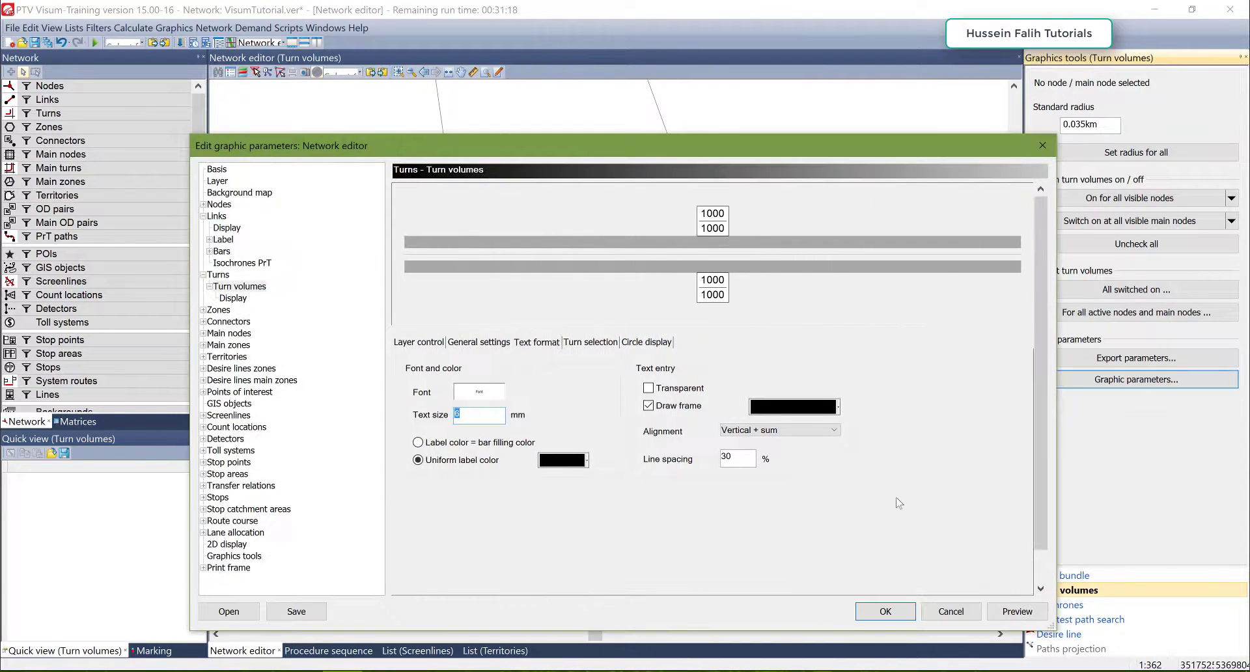
Try the Sum only and Vertical alignments for the turn volume text, and return to Vertical + sum
{"action": "left_click", "coordinate": [816, 431]}
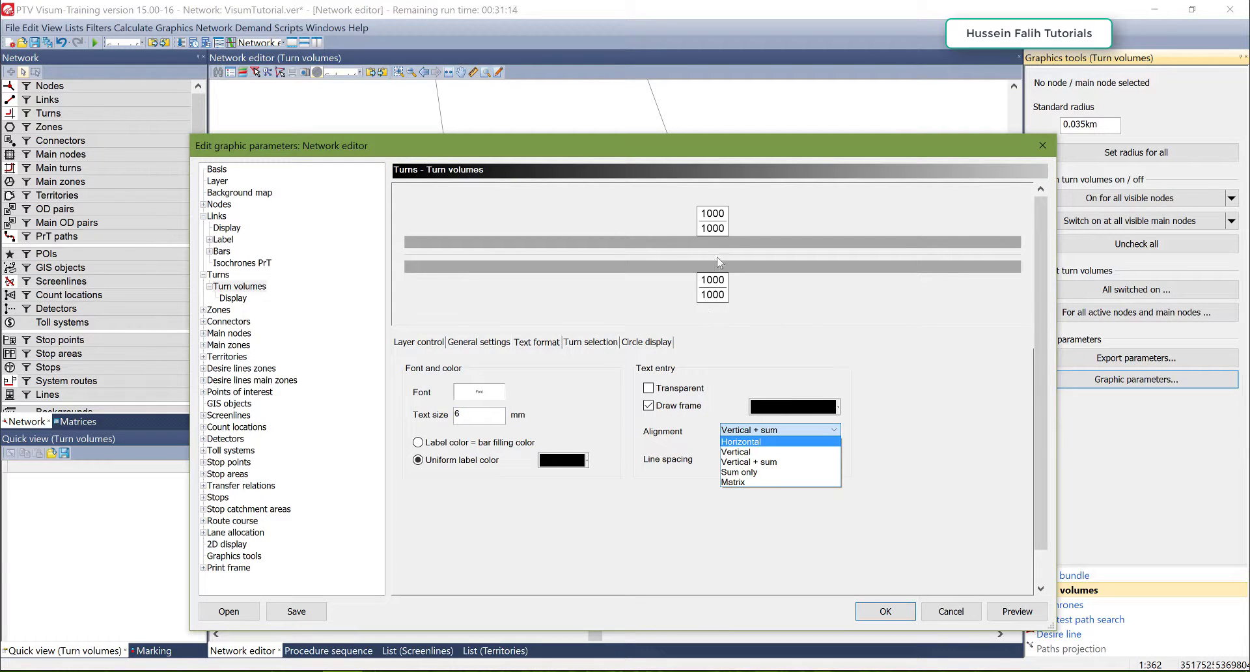
{"action": "left_click", "coordinate": [739, 472]}
{"action": "left_click", "coordinate": [796, 431]}
{"action": "left_click", "coordinate": [788, 444]}
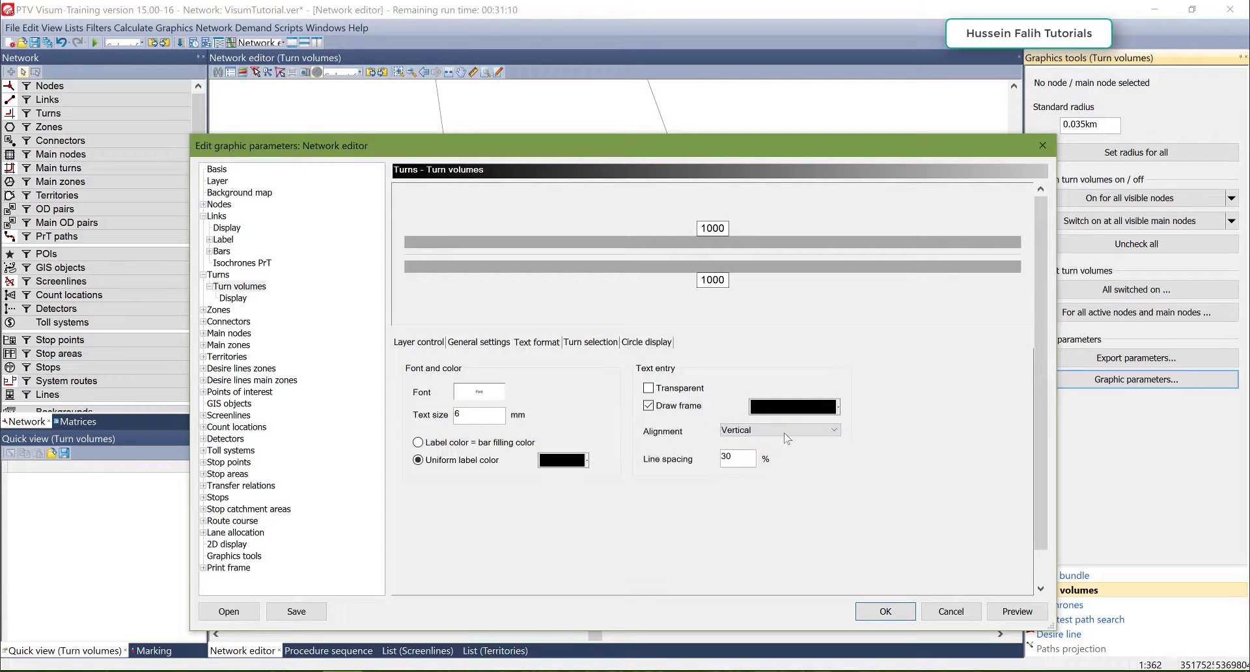
{"action": "left_click", "coordinate": [786, 433]}
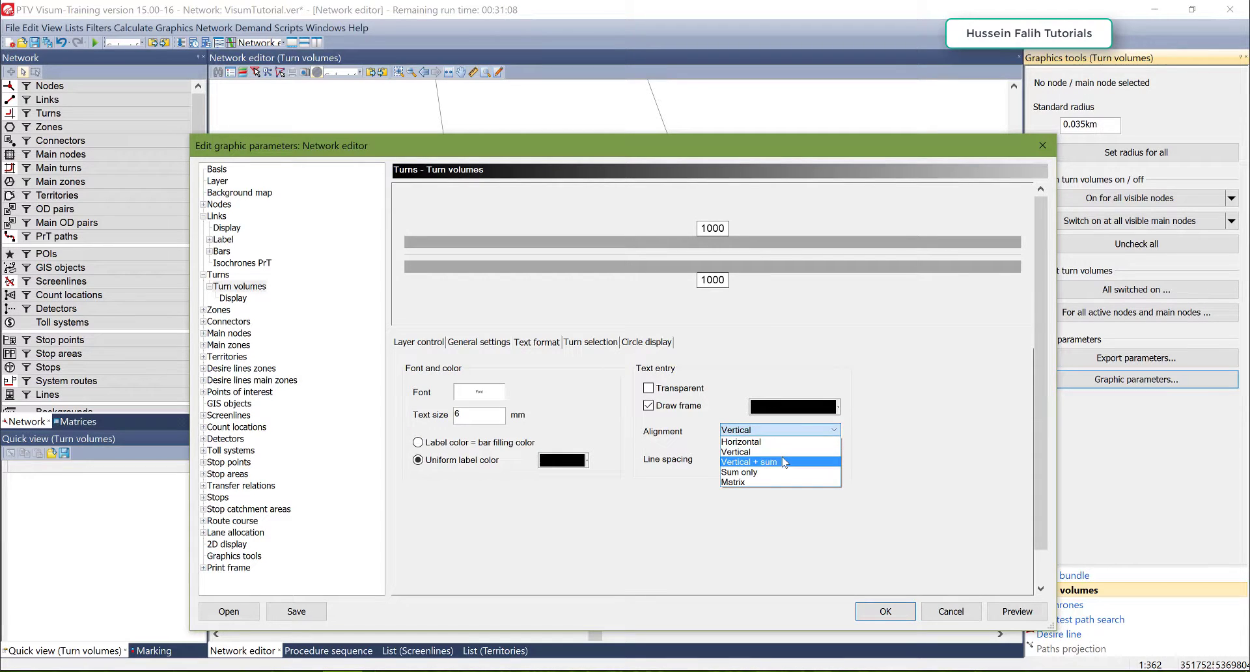
{"action": "left_click", "coordinate": [785, 462]}
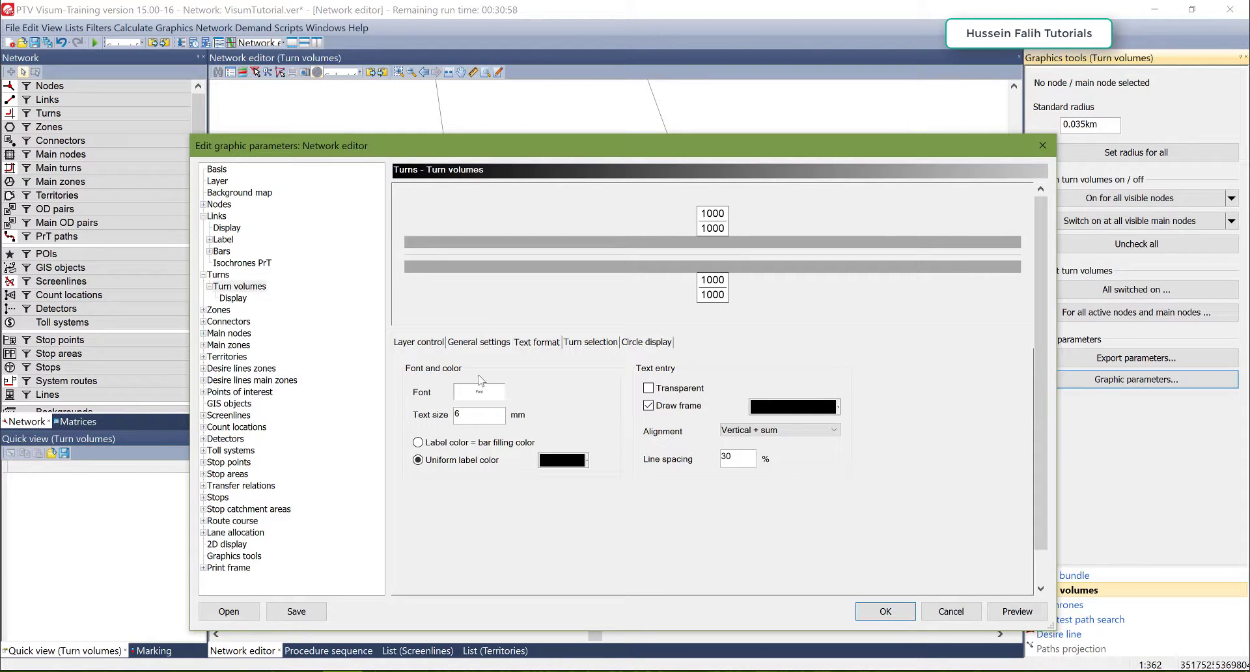
Check the general settings for turn volume bars and text blocks, and accept the graphic parameters
{"action": "left_click", "coordinate": [476, 344]}
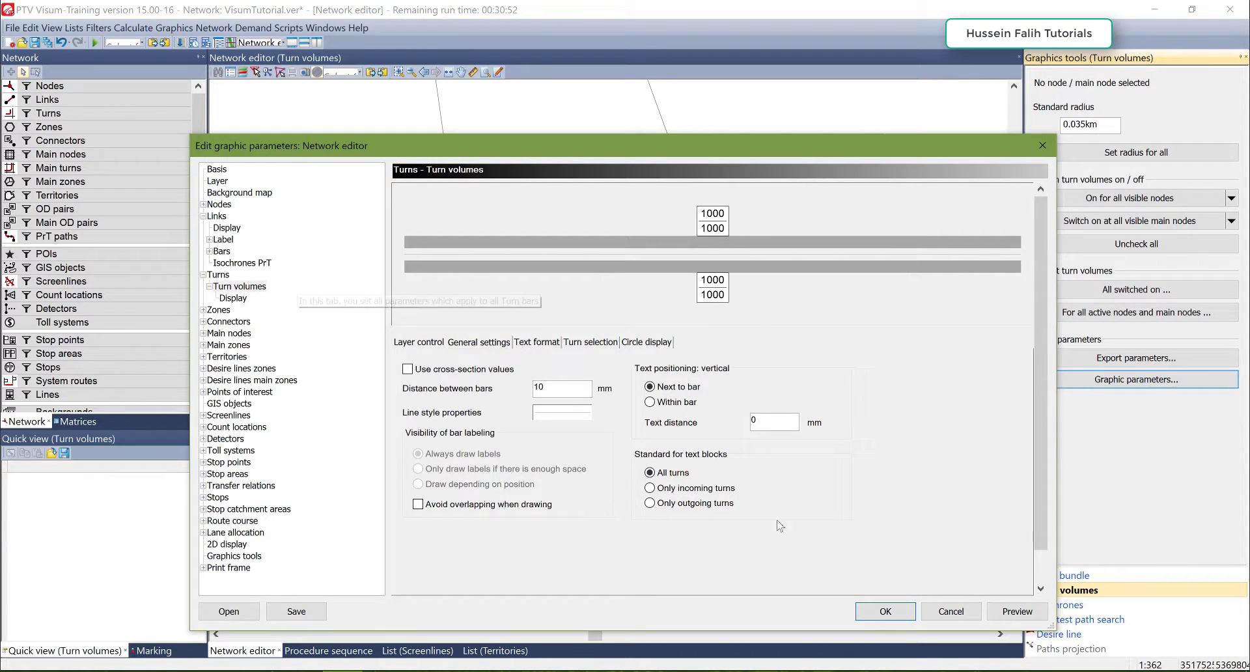
{"action": "left_click", "coordinate": [875, 614]}
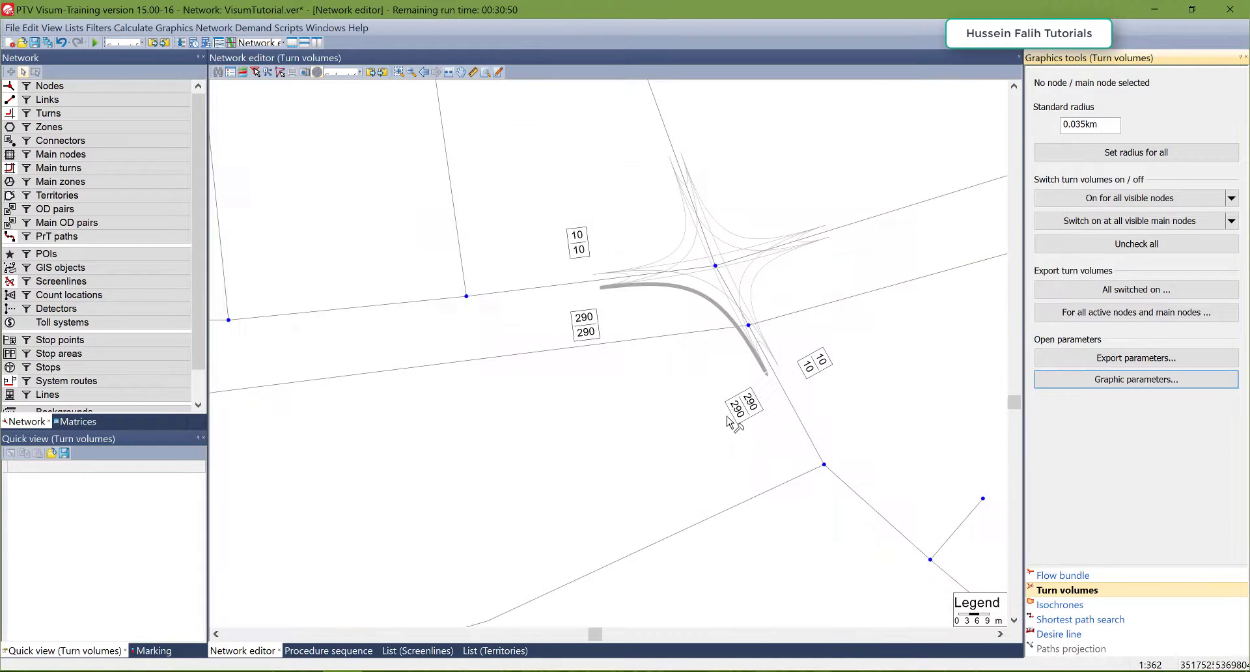
Switch on turn volumes at node 106062292, the four-leg junction north of node 106062369
{"action": "scroll", "coordinate": [481, 309], "scroll_direction": "down", "scroll_amount": 4}
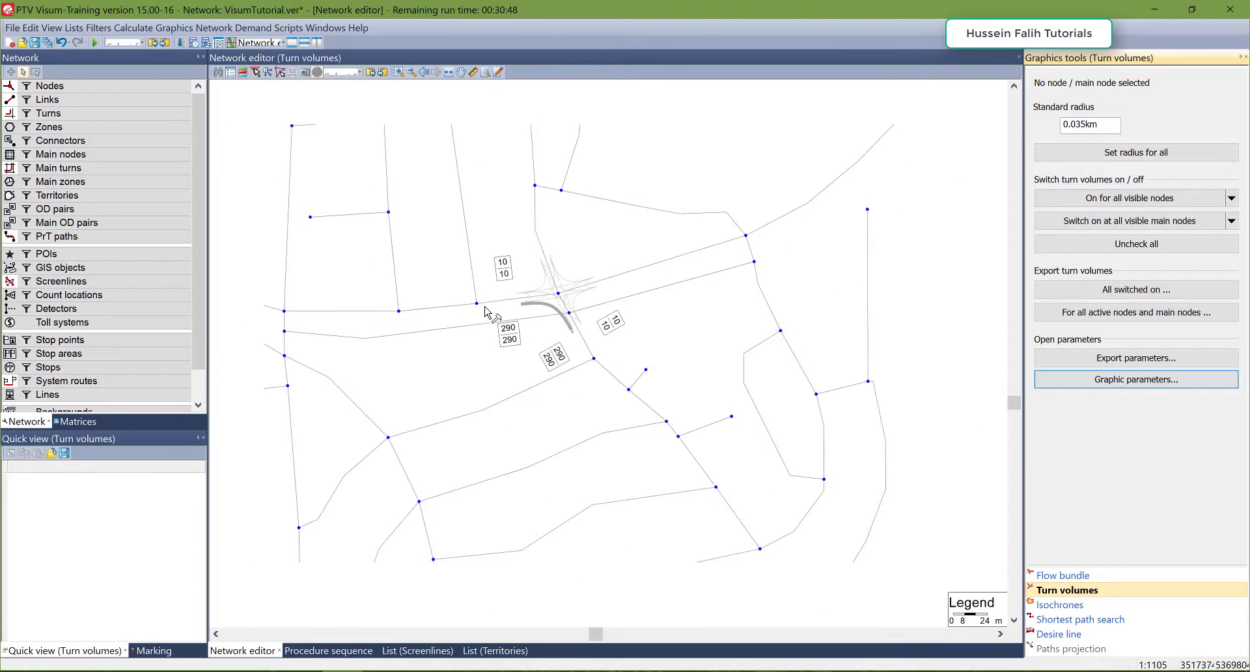
{"action": "left_click_drag", "start_coordinate": [498, 336], "coordinate": [788, 477]}
{"action": "left_click_drag", "start_coordinate": [732, 242], "coordinate": [399, 377]}
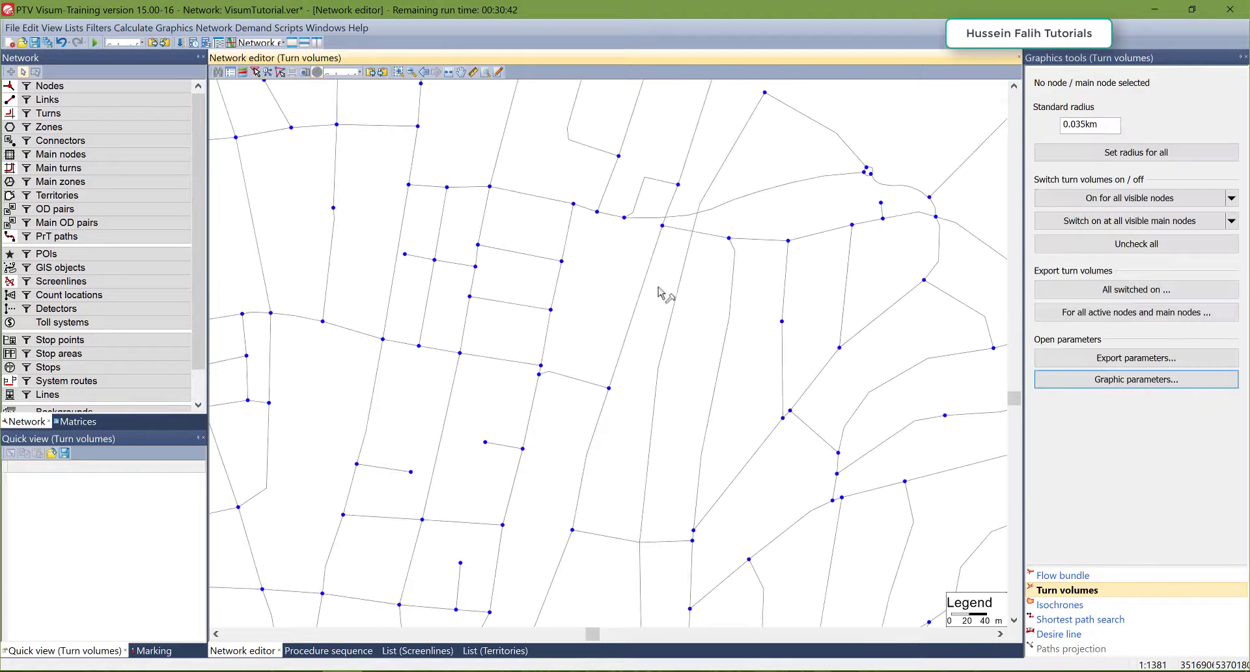
{"action": "left_click_drag", "start_coordinate": [455, 505], "coordinate": [695, 482]}
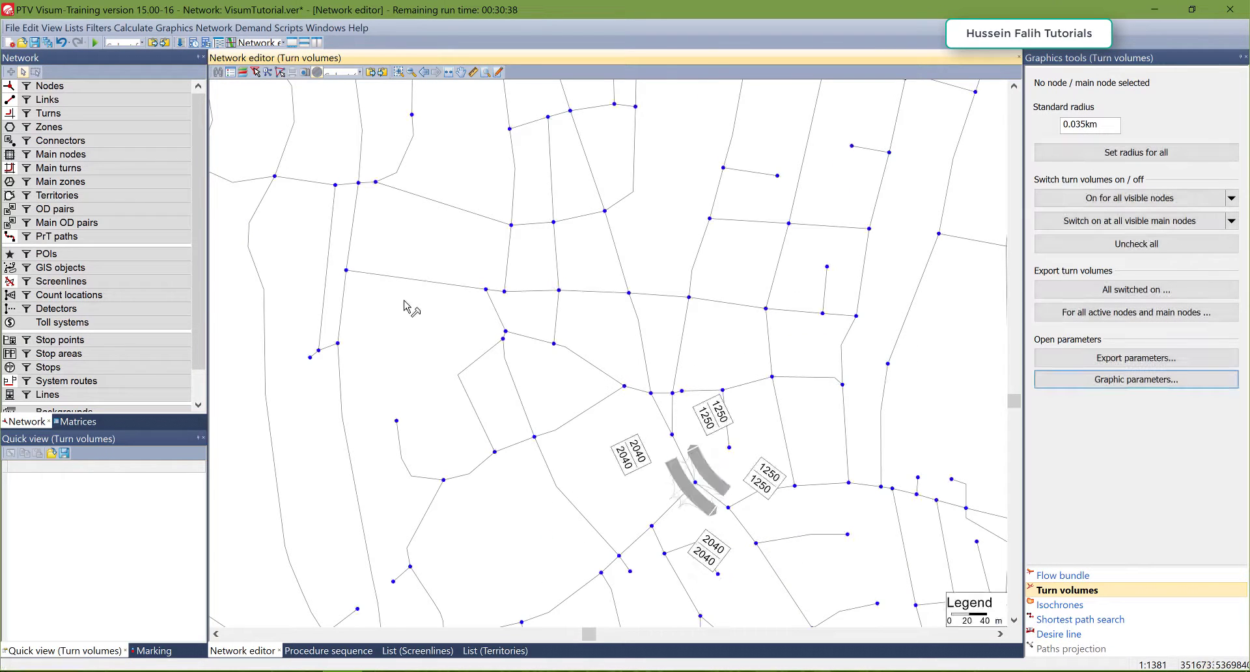
{"action": "left_click", "coordinate": [628, 293]}
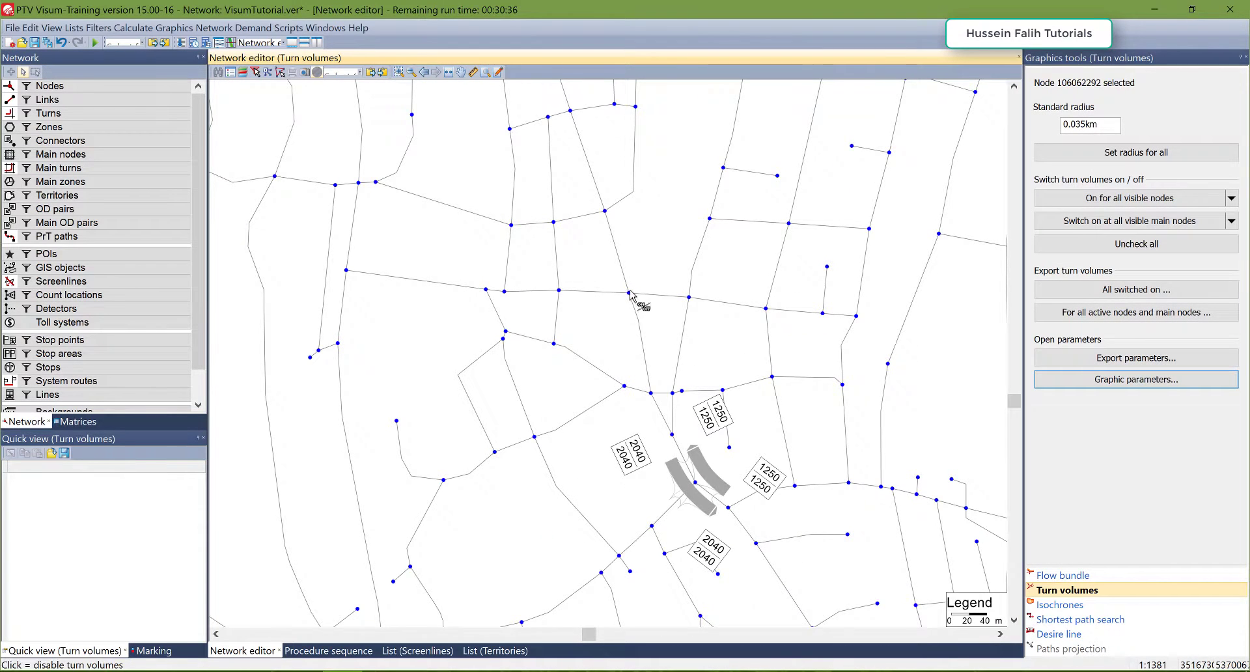
{"action": "scroll", "coordinate": [628, 296], "scroll_direction": "up", "scroll_amount": 3}
Switch on turn volumes at node 106062429, the four-leg junction to the southeast, and deselect the node
{"action": "left_click_drag", "start_coordinate": [633, 504], "coordinate": [507, 222]}
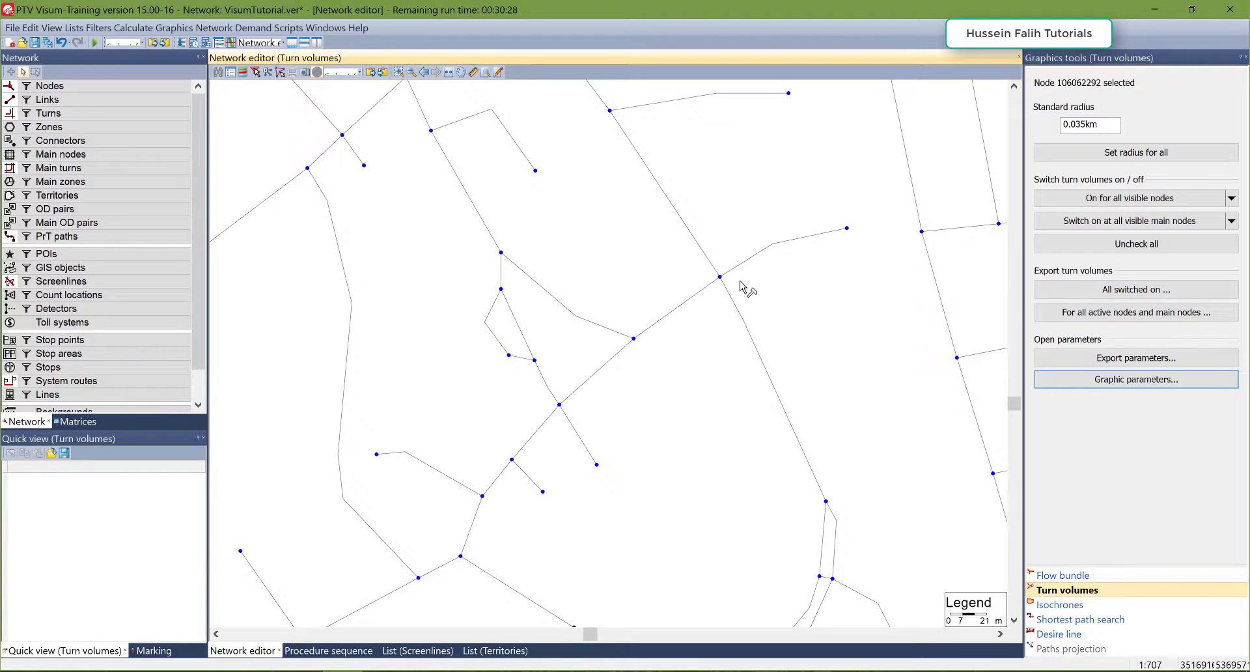
{"action": "left_click", "coordinate": [717, 280]}
{"action": "left_click", "coordinate": [719, 279]}
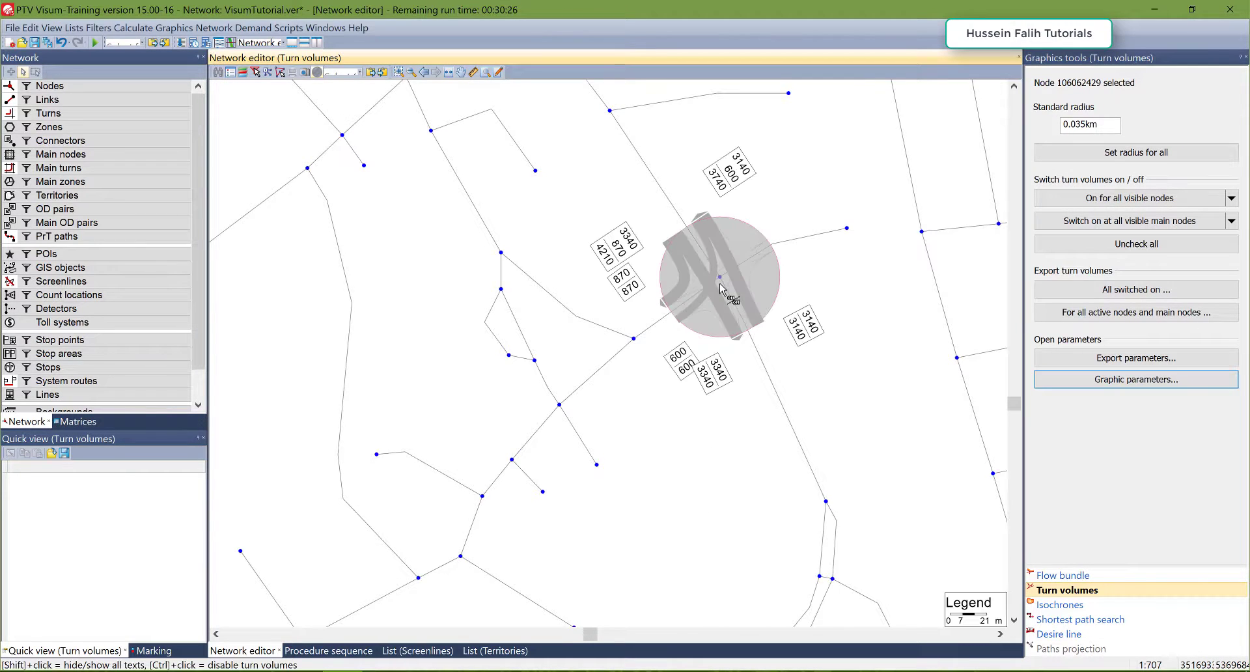
{"action": "scroll", "coordinate": [718, 291], "scroll_direction": "up", "scroll_amount": 2}
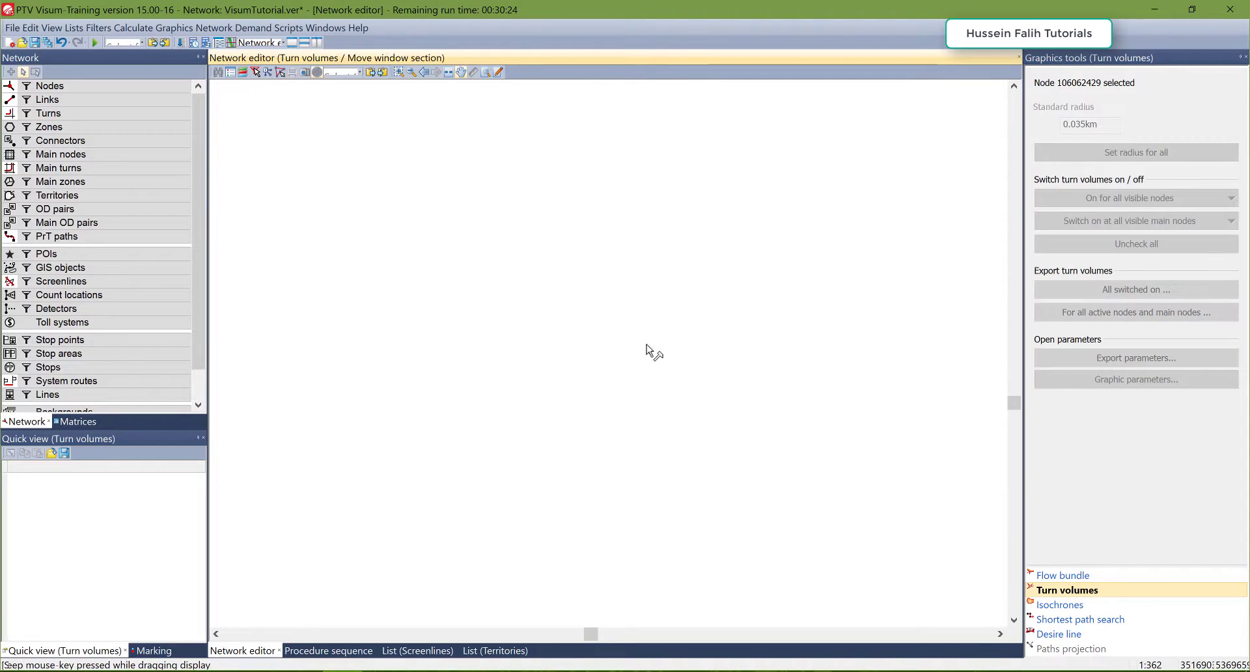
{"action": "left_click", "coordinate": [774, 231]}
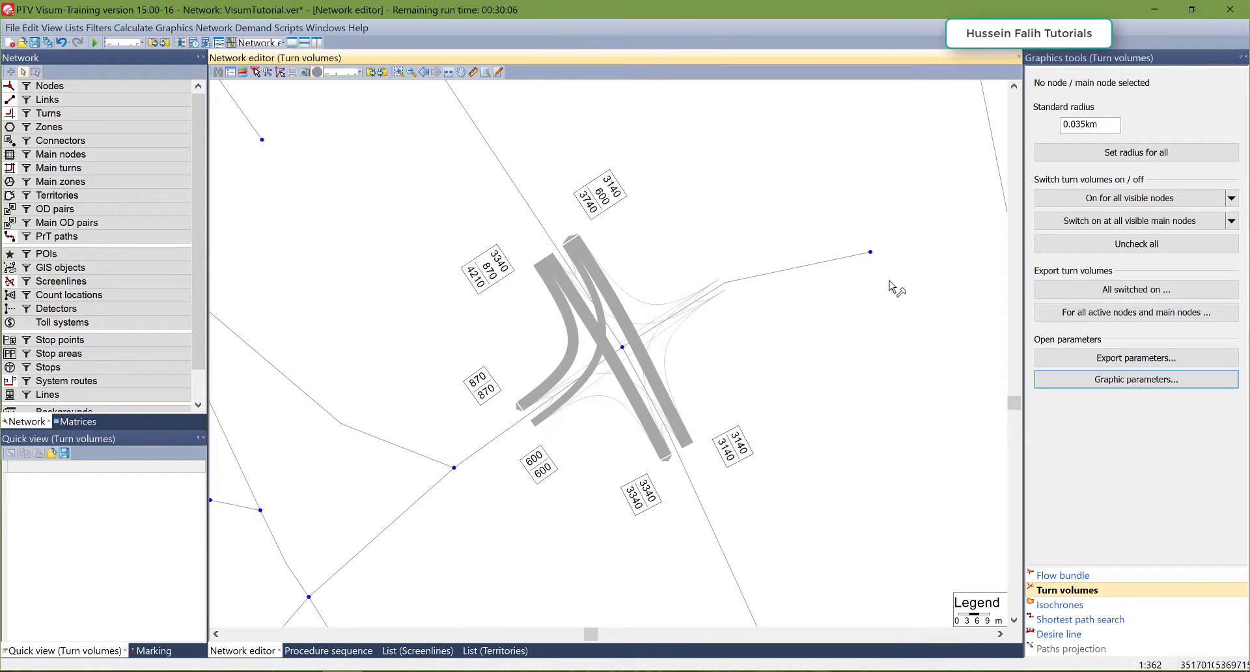
{"action": "scroll", "coordinate": [556, 337], "scroll_direction": "down", "scroll_amount": 3}
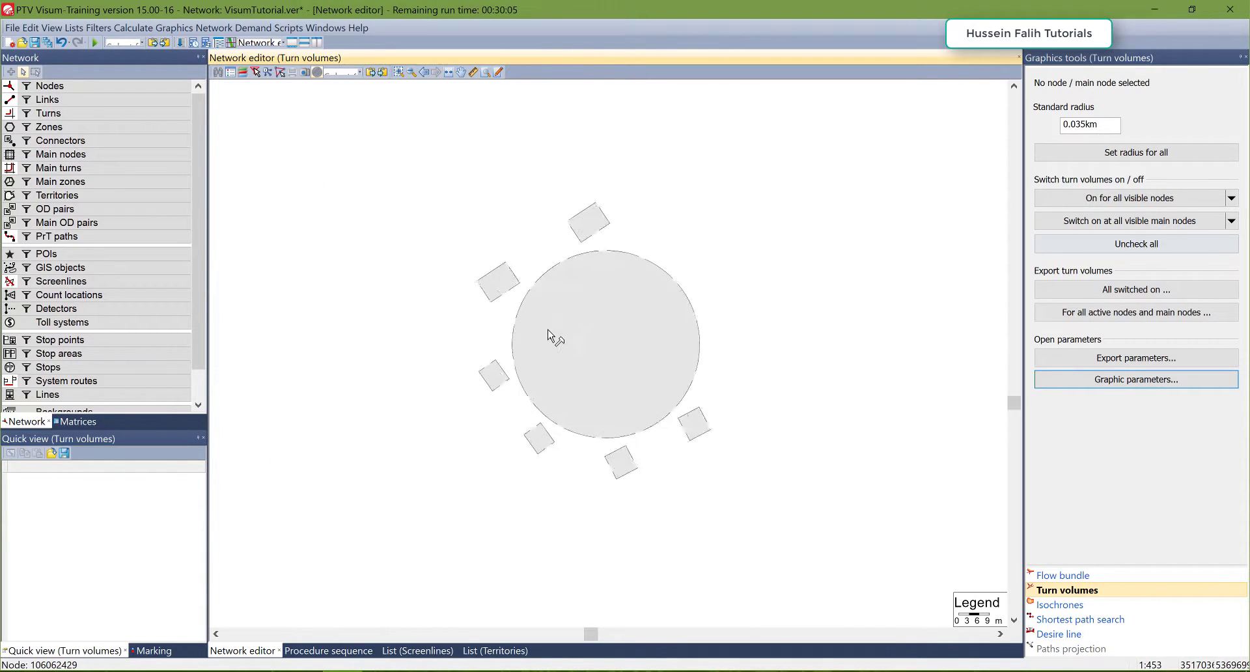
Switch off the turn volumes at all nodes of the network at once
{"action": "scroll", "coordinate": [555, 337], "scroll_direction": "down", "scroll_amount": 1}
{"action": "left_click_drag", "start_coordinate": [550, 339], "coordinate": [468, 370]}
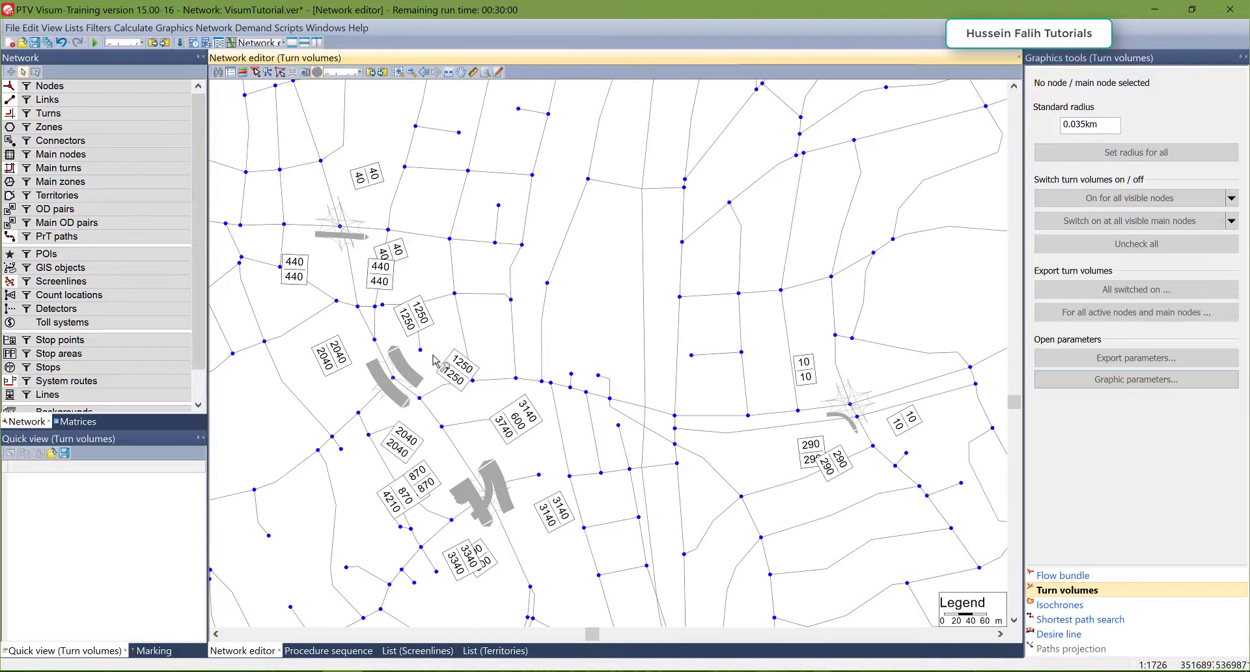
{"action": "left_click_drag", "start_coordinate": [801, 410], "coordinate": [825, 383]}
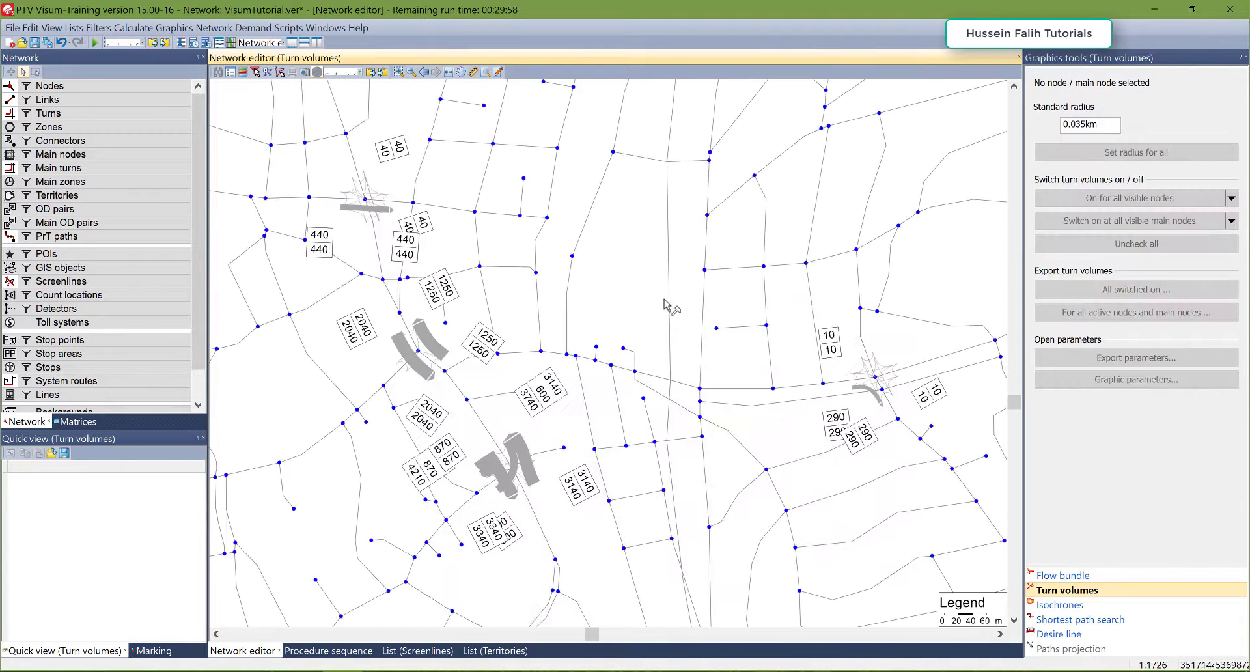
{"action": "left_click", "coordinate": [1116, 246]}
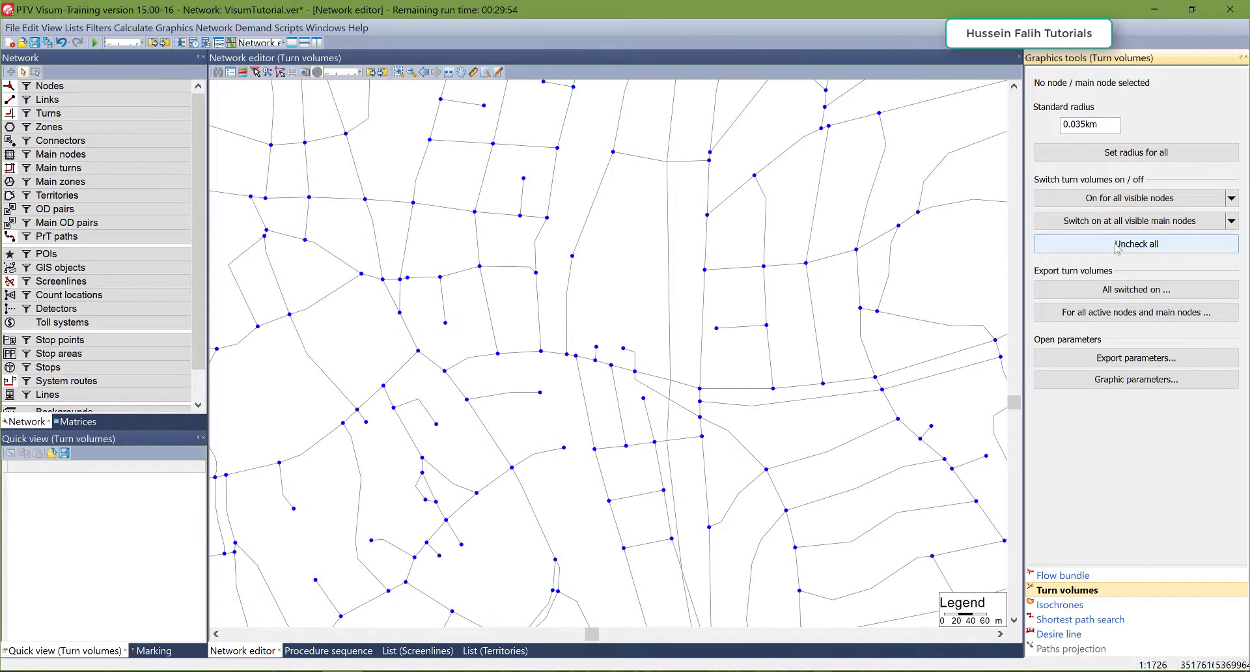
Leave the turn volumes display for link editing and close the Graphics tools window to enlarge the network view
{"action": "left_click_drag", "start_coordinate": [700, 512], "coordinate": [625, 443]}
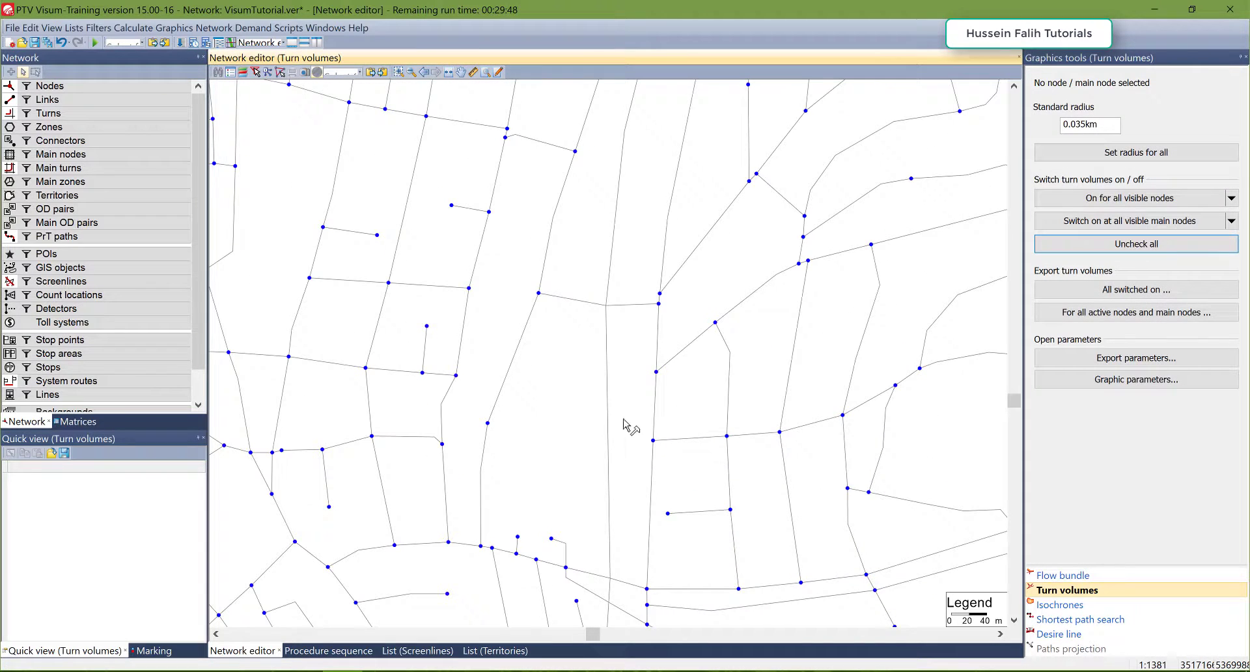
{"action": "left_click_drag", "start_coordinate": [722, 311], "coordinate": [654, 560]}
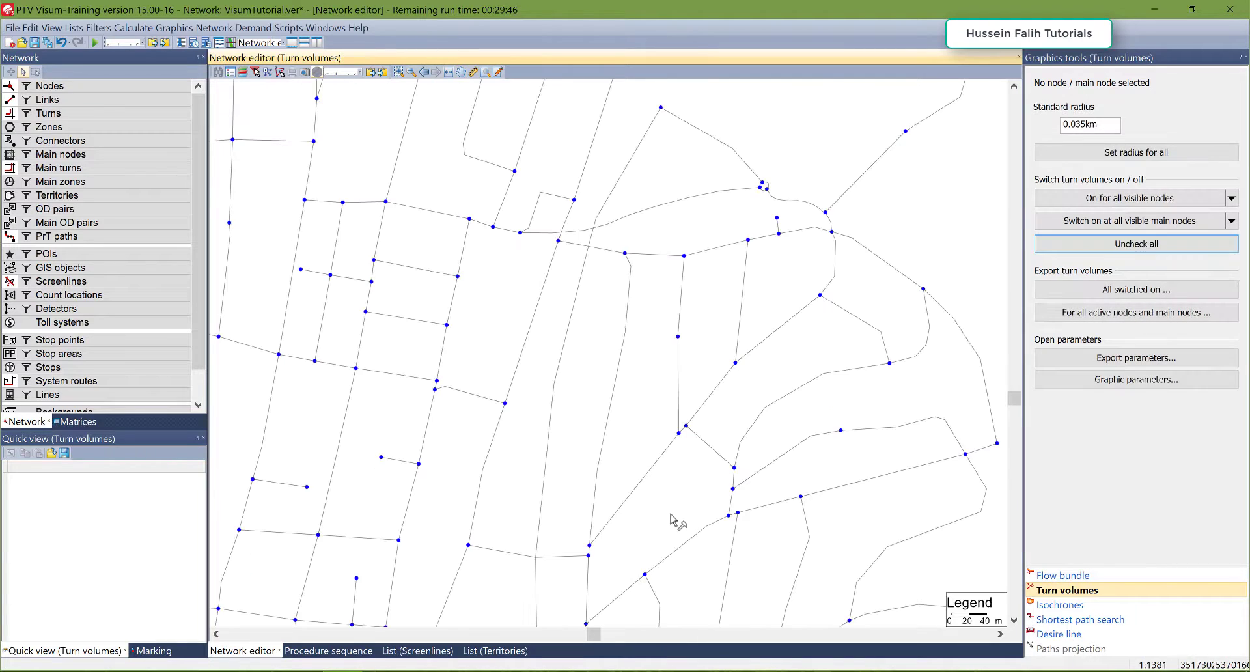
{"action": "left_click_drag", "start_coordinate": [532, 437], "coordinate": [669, 109]}
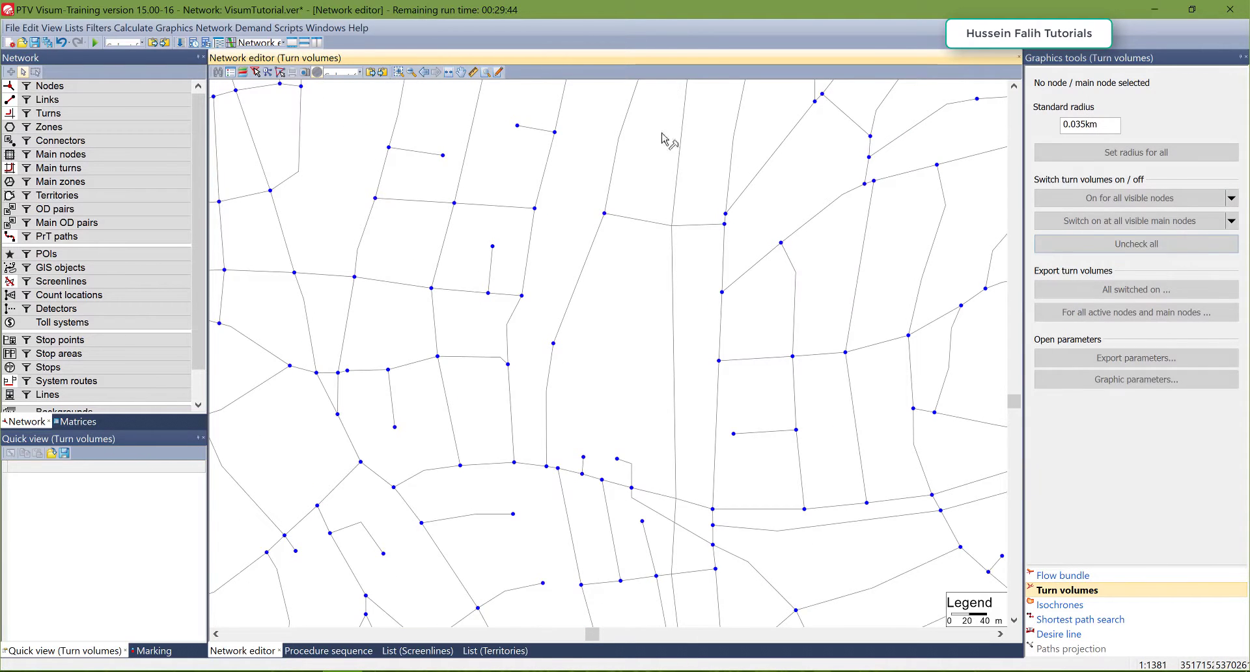
{"action": "left_click", "coordinate": [67, 103]}
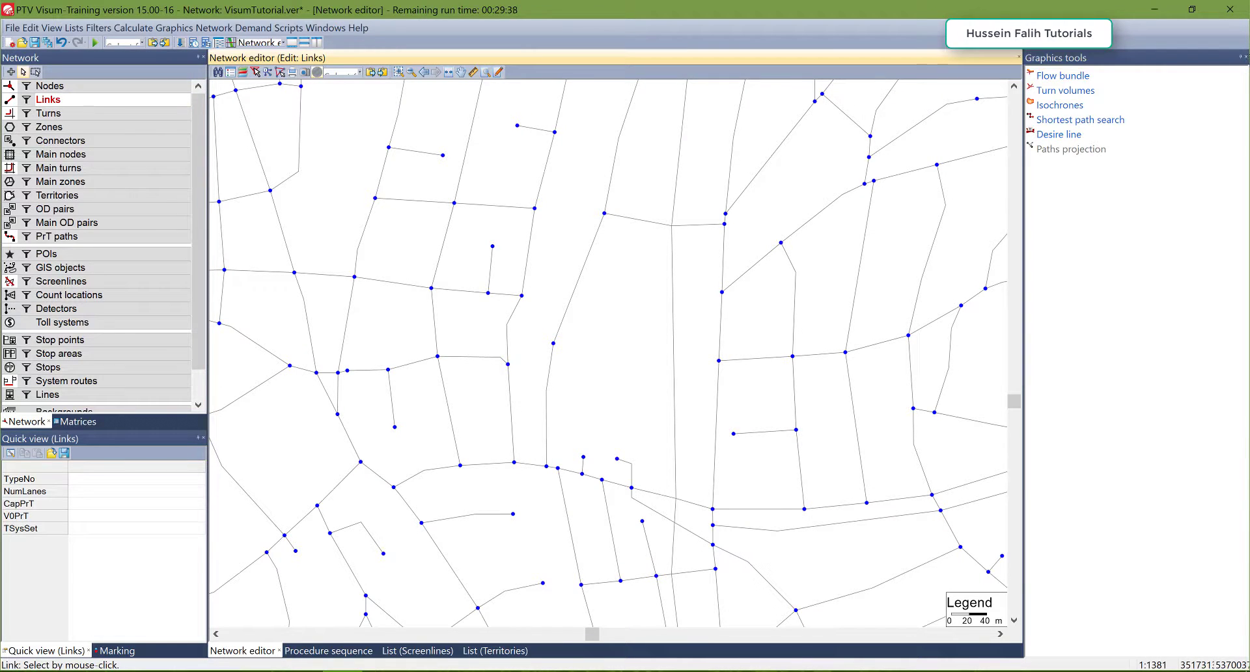
{"action": "left_click", "coordinate": [1245, 57]}
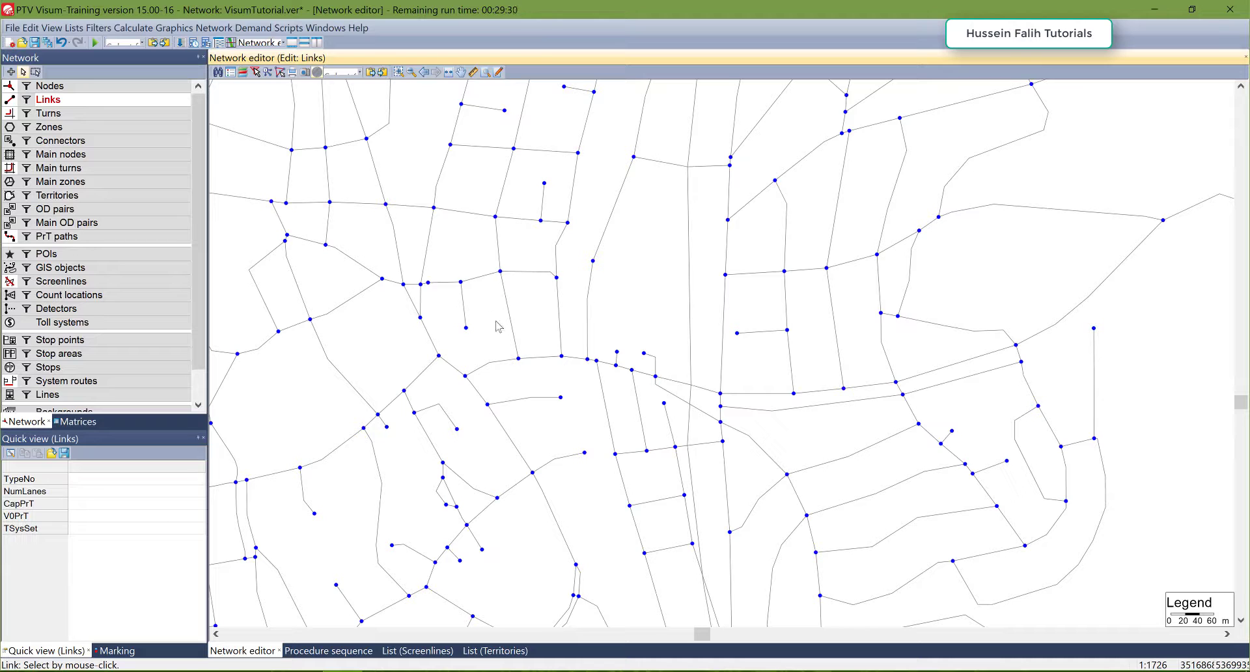
{"action": "left_click_drag", "start_coordinate": [559, 297], "coordinate": [561, 297]}
{"action": "left_click_drag", "start_coordinate": [605, 265], "coordinate": [605, 267]}
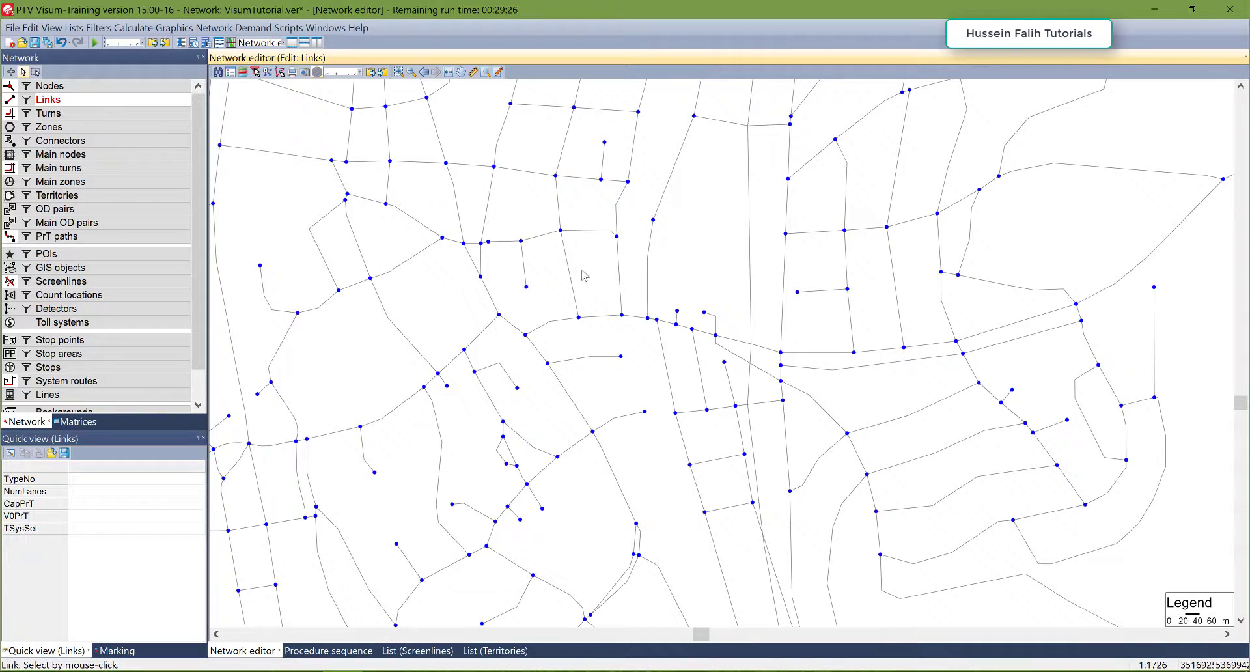
{"action": "left_click_drag", "start_coordinate": [411, 373], "coordinate": [474, 357]}
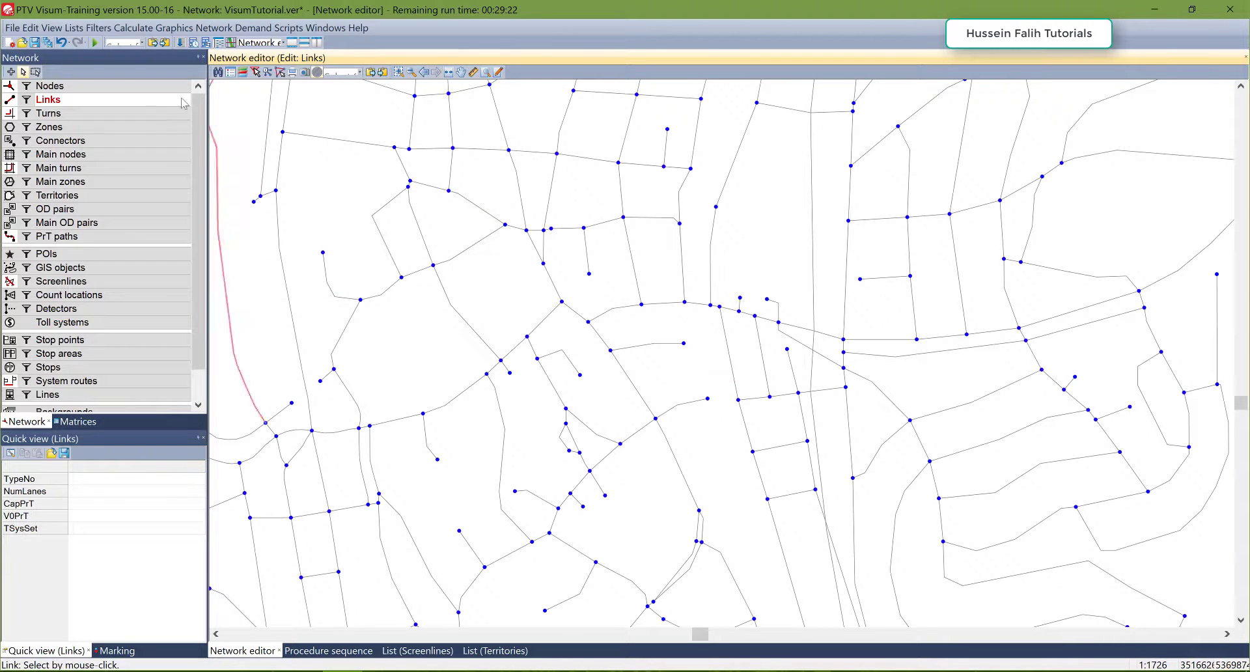
Run the procedure sequence with Init assignment and PrT assignment active, suppressing further messages of the same priority during execution
{"action": "left_click", "coordinate": [134, 27]}
{"action": "left_click", "coordinate": [156, 42]}
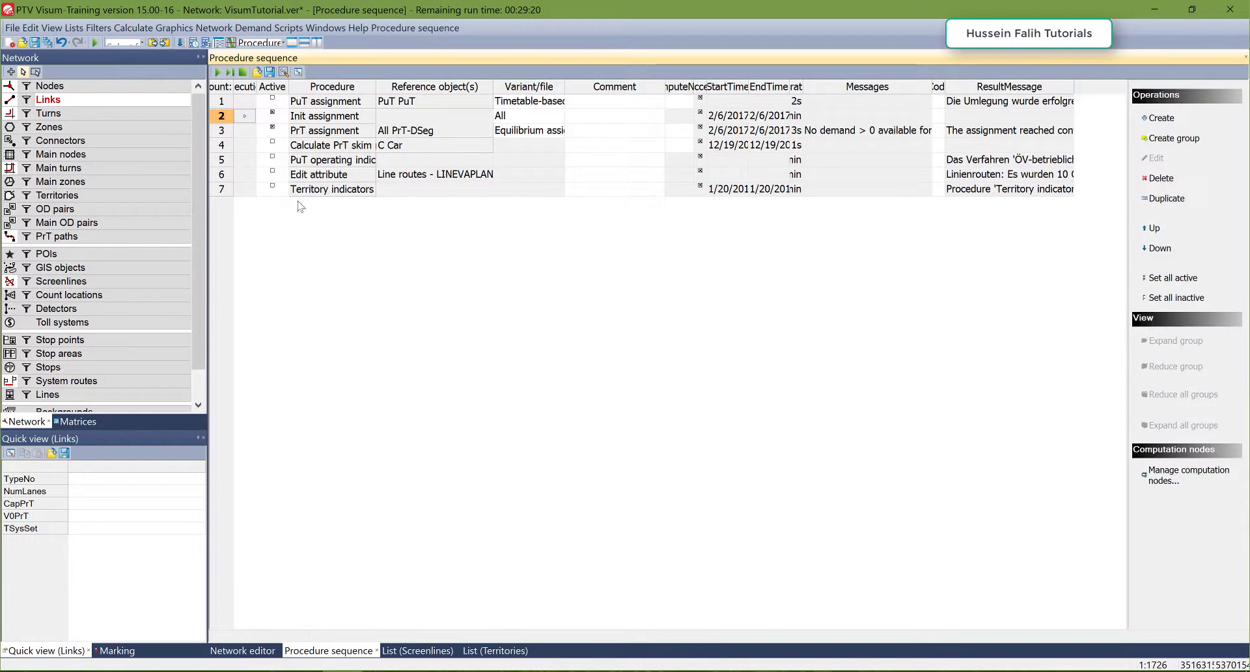
{"action": "left_click", "coordinate": [272, 127]}
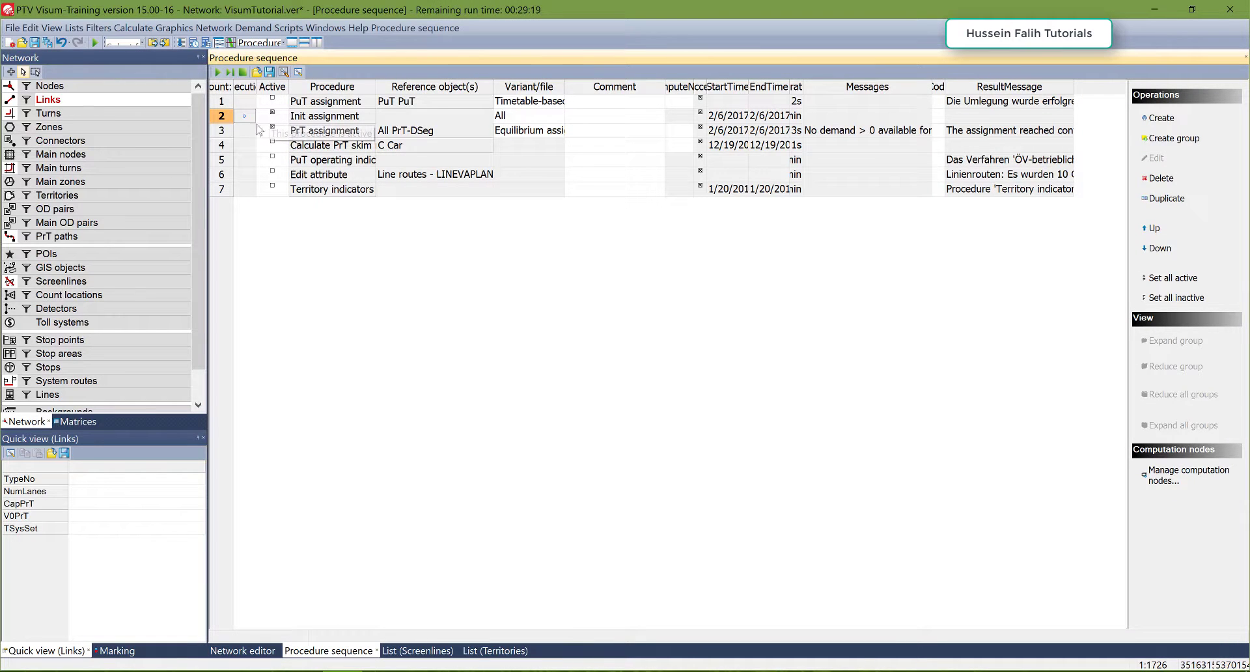
{"action": "left_click", "coordinate": [217, 72]}
{"action": "left_click", "coordinate": [560, 371]}
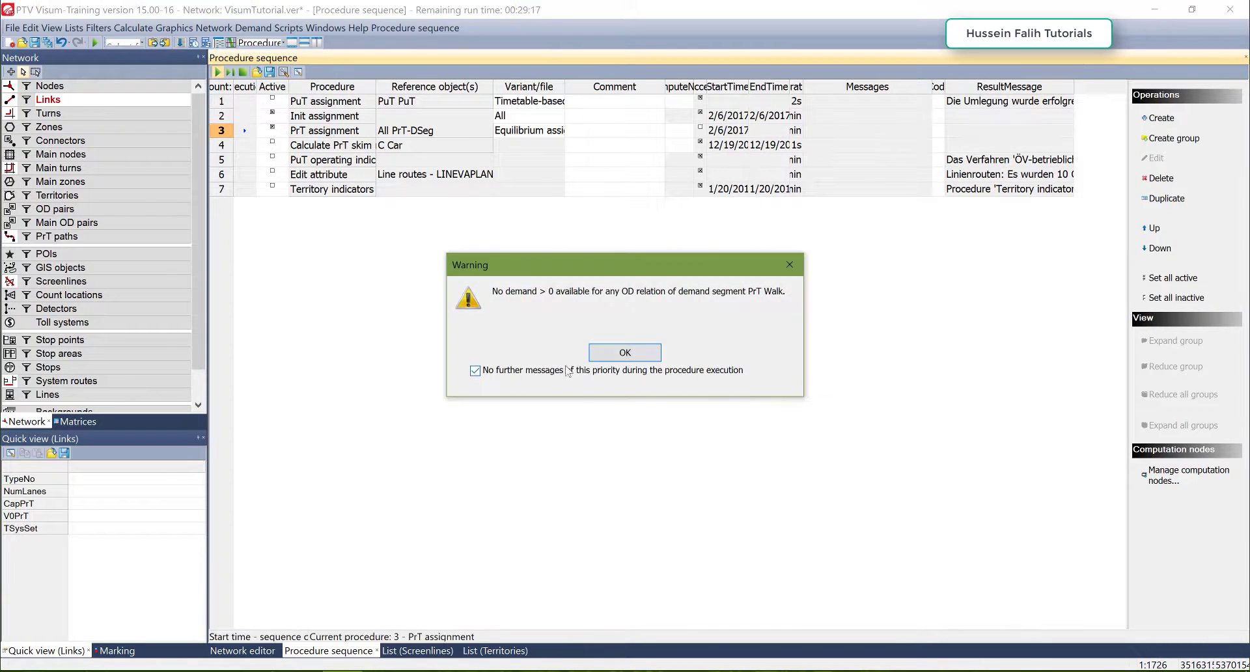
{"action": "left_click", "coordinate": [625, 352]}
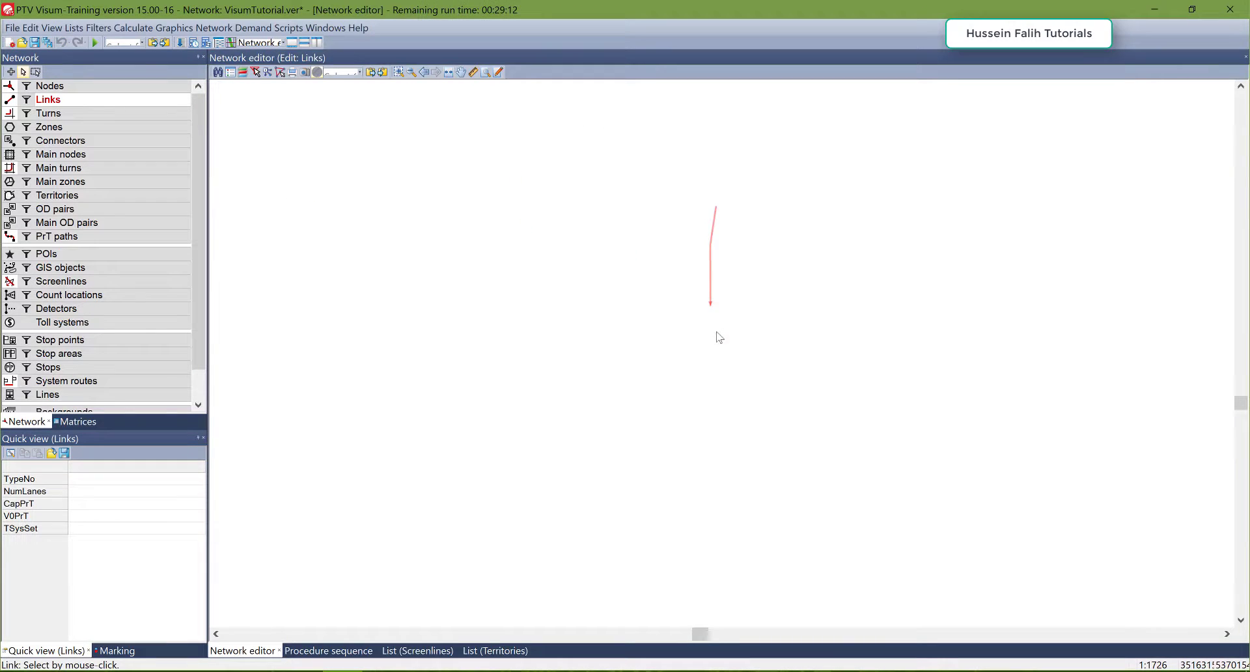
Save the version file, replacing the existing VisumTutorial.ver
{"action": "mouse_move", "coordinate": [697, 357]}
{"action": "left_mouse_down"}
{"action": "mouse_move", "coordinate": [636, 275]}
{"action": "mouse_move", "coordinate": [638, 297]}
{"action": "left_mouse_up"}
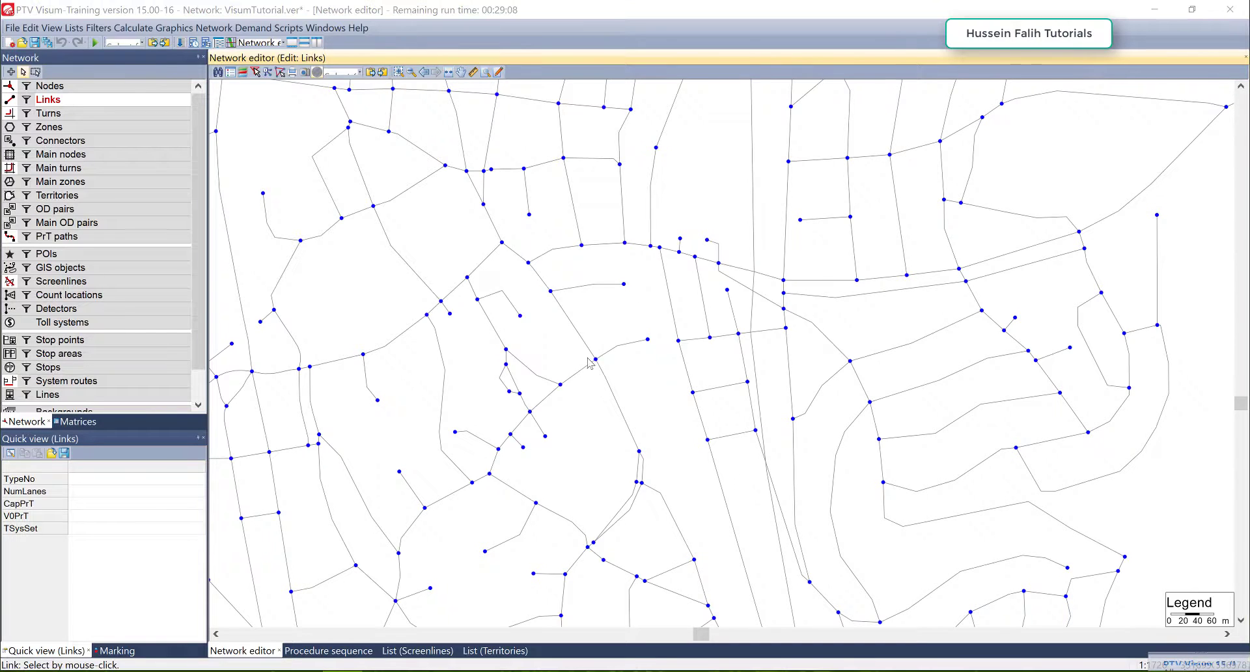
{"action": "key", "text": "ctrl+s"}
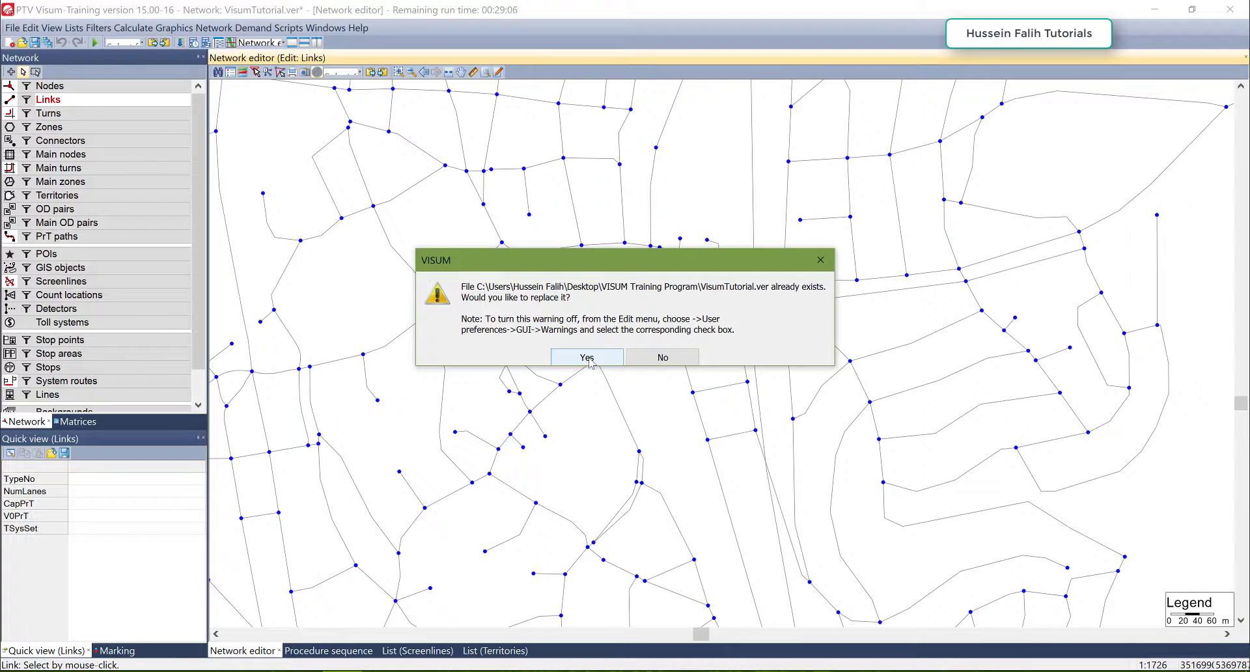
{"action": "left_click", "coordinate": [588, 358]}
Open the graphic parameters for links and examine the display settings of the link bars
{"action": "left_click_drag", "start_coordinate": [615, 374], "coordinate": [543, 296]}
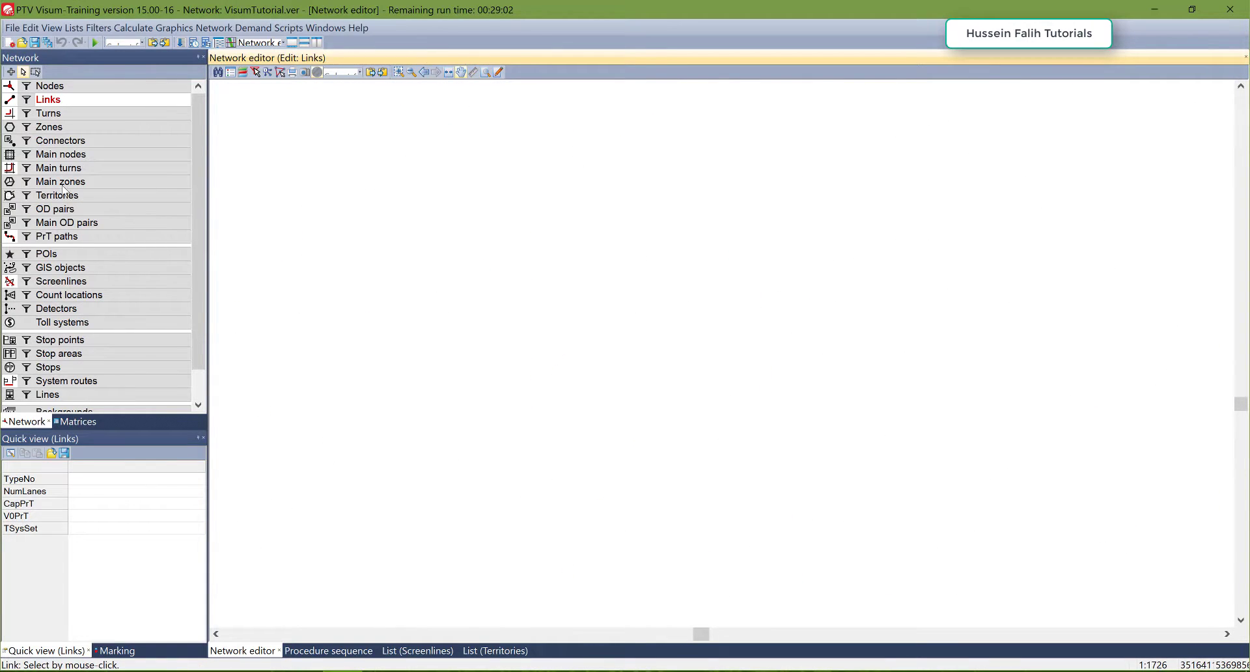
{"action": "left_click", "coordinate": [10, 99]}
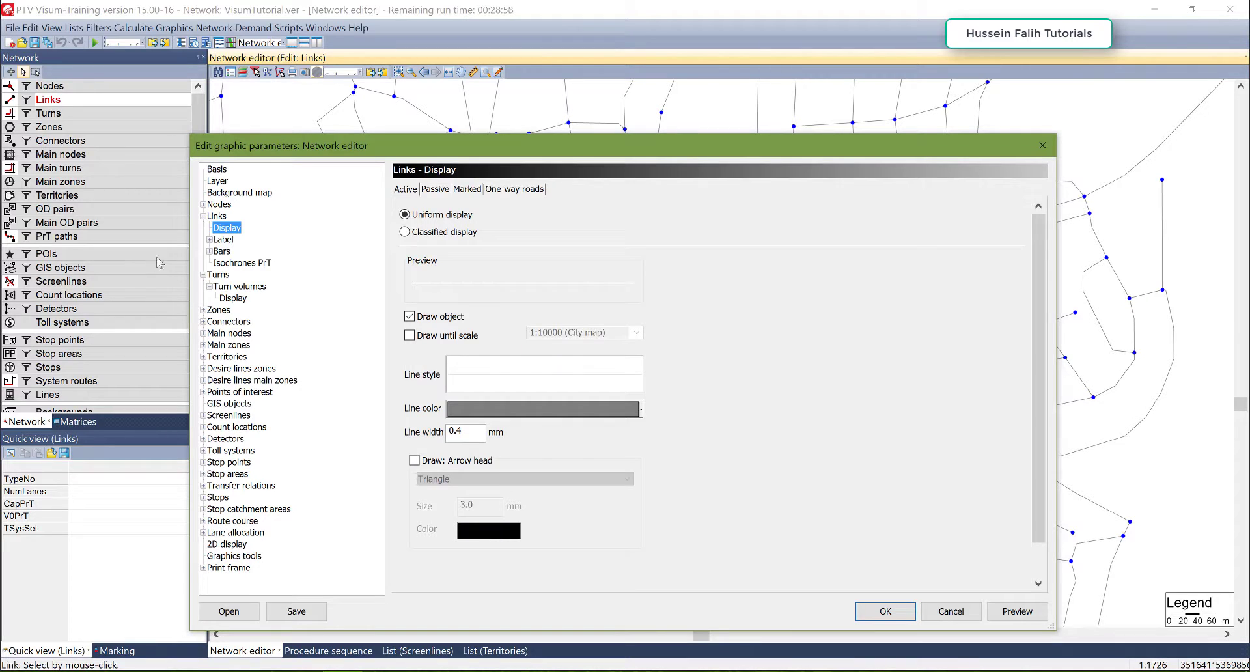
{"action": "left_click", "coordinate": [218, 252]}
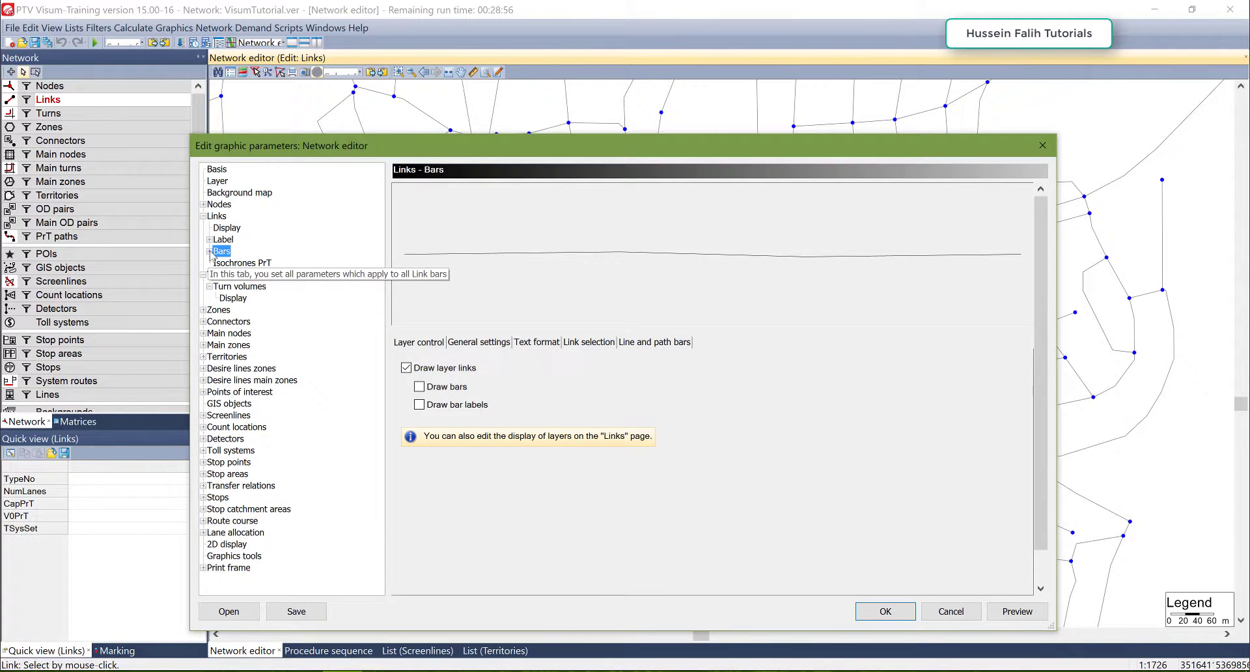
{"action": "left_click", "coordinate": [209, 252]}
{"action": "left_click", "coordinate": [231, 263]}
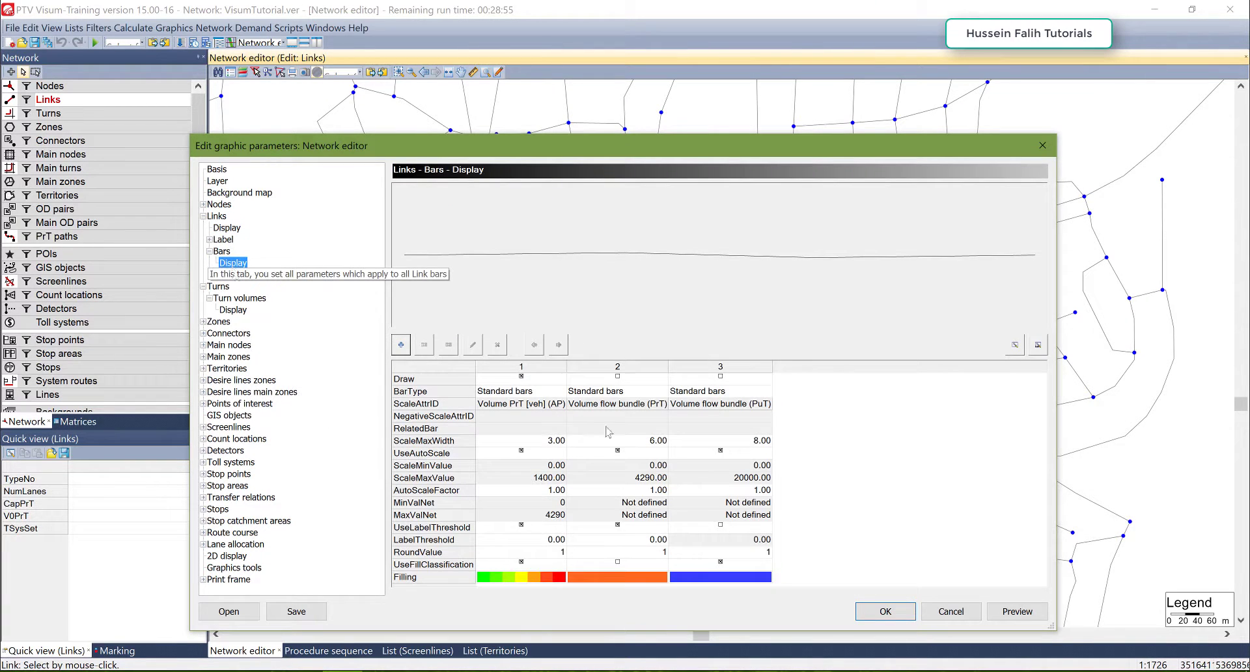
{"action": "left_click", "coordinate": [521, 377]}
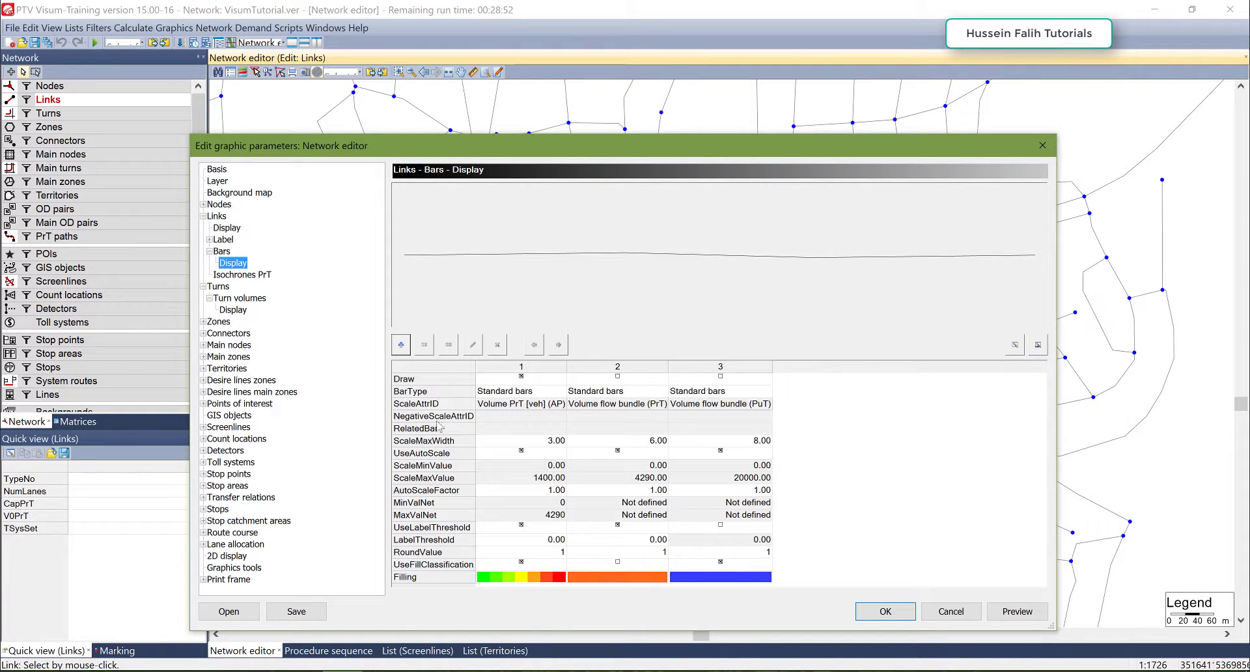
Enable drawing of link bars and bar labels, disable drawing of isochrones, and preview the link layer on the network
{"action": "left_click", "coordinate": [217, 216]}
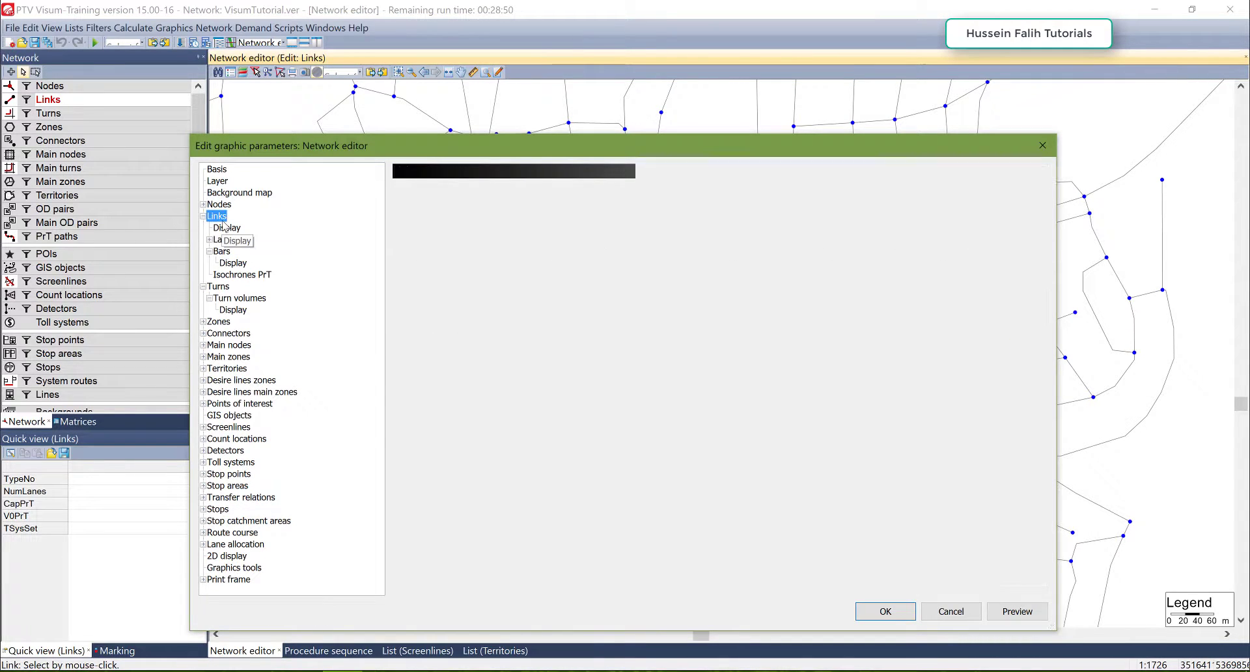
{"action": "left_click", "coordinate": [470, 268]}
{"action": "left_click", "coordinate": [1014, 615]}
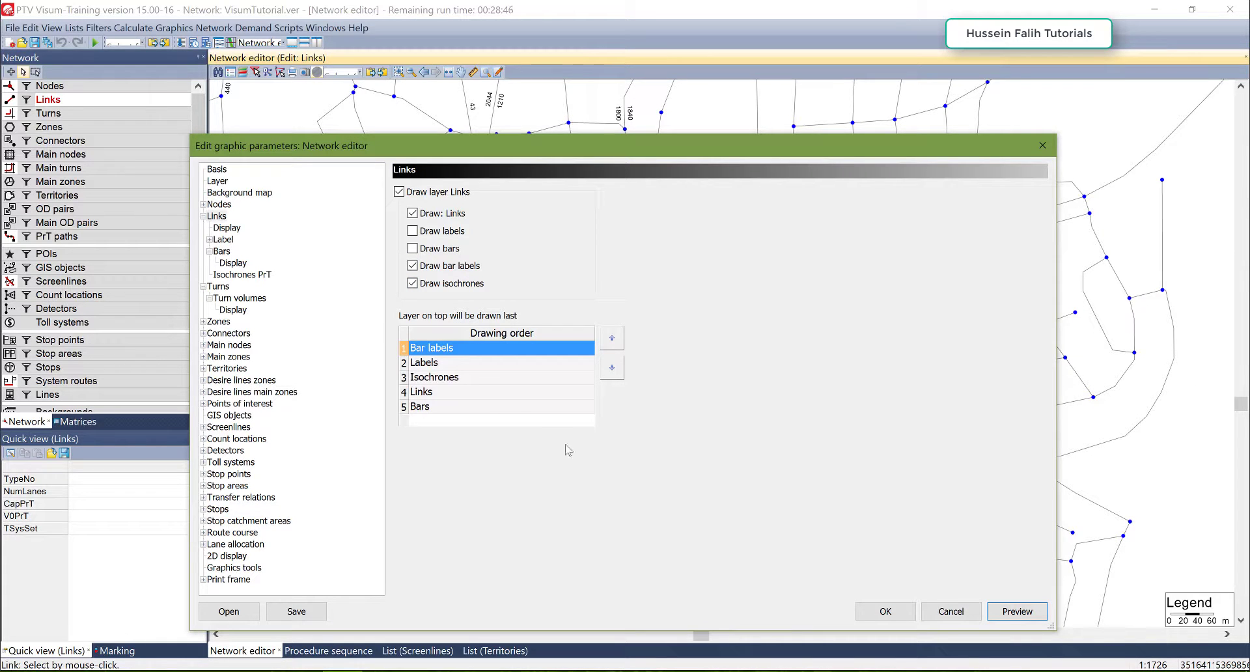
{"action": "left_click_drag", "start_coordinate": [903, 150], "coordinate": [813, 121]}
{"action": "left_click", "coordinate": [398, 207]}
{"action": "left_click", "coordinate": [995, 570]}
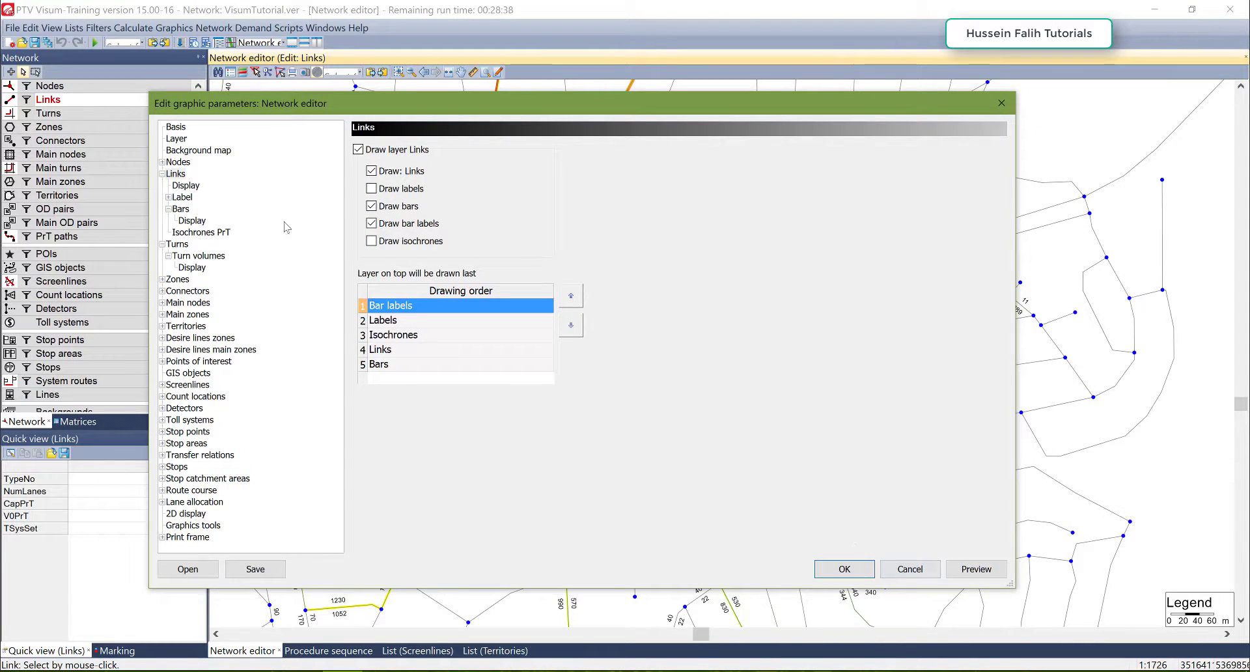
Disable UseAutoScale for the Volume PrT [veh] (AP) bar, set its ScaleMaxWidth to 5, and accept the graphic parameters
{"action": "left_click", "coordinate": [191, 220]}
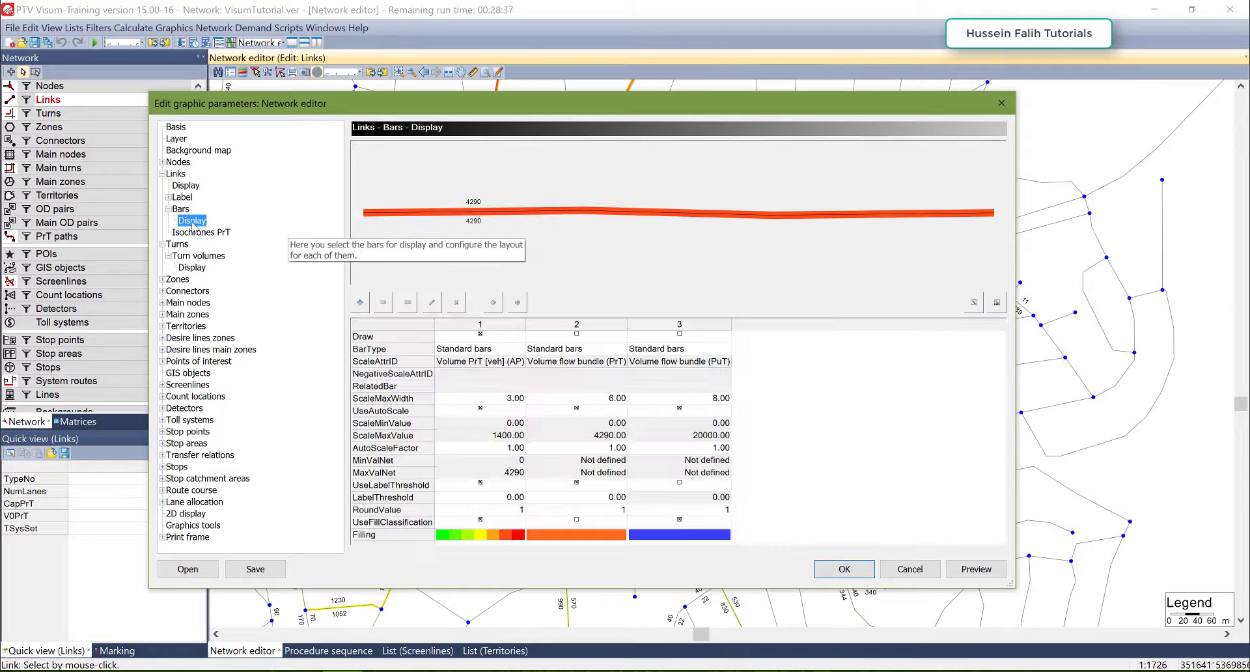
{"action": "left_click", "coordinate": [481, 409]}
{"action": "left_click", "coordinate": [976, 569]}
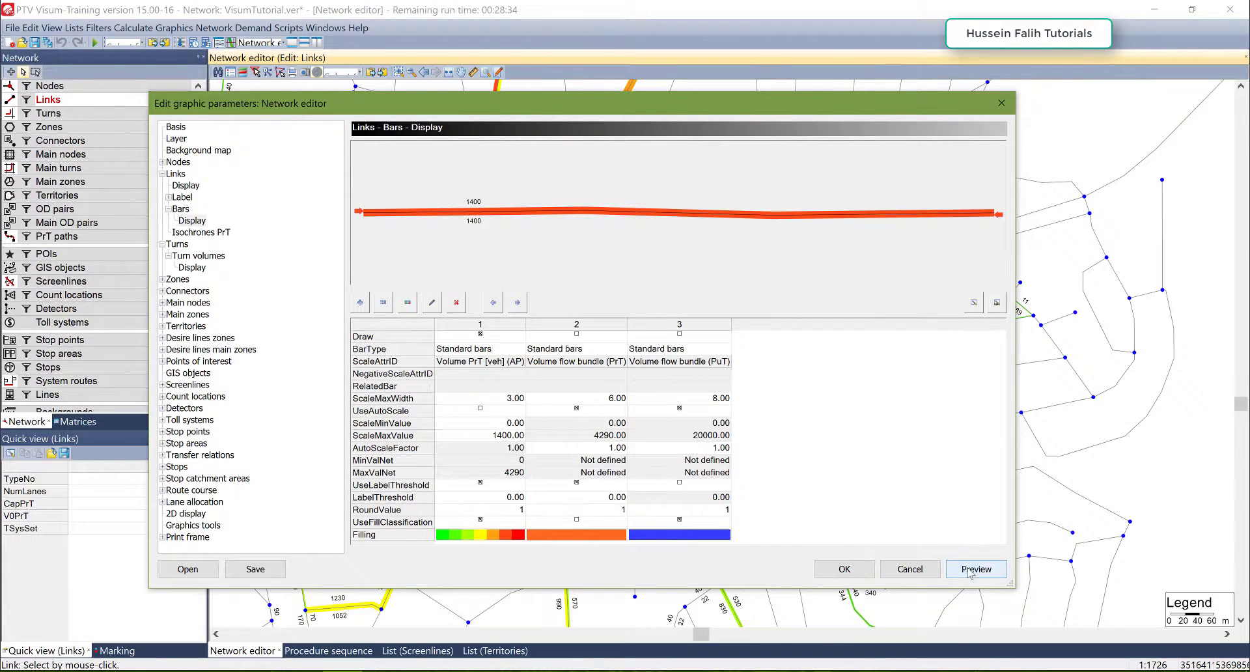
{"action": "left_click", "coordinate": [517, 397]}
{"action": "type", "text": "5"}
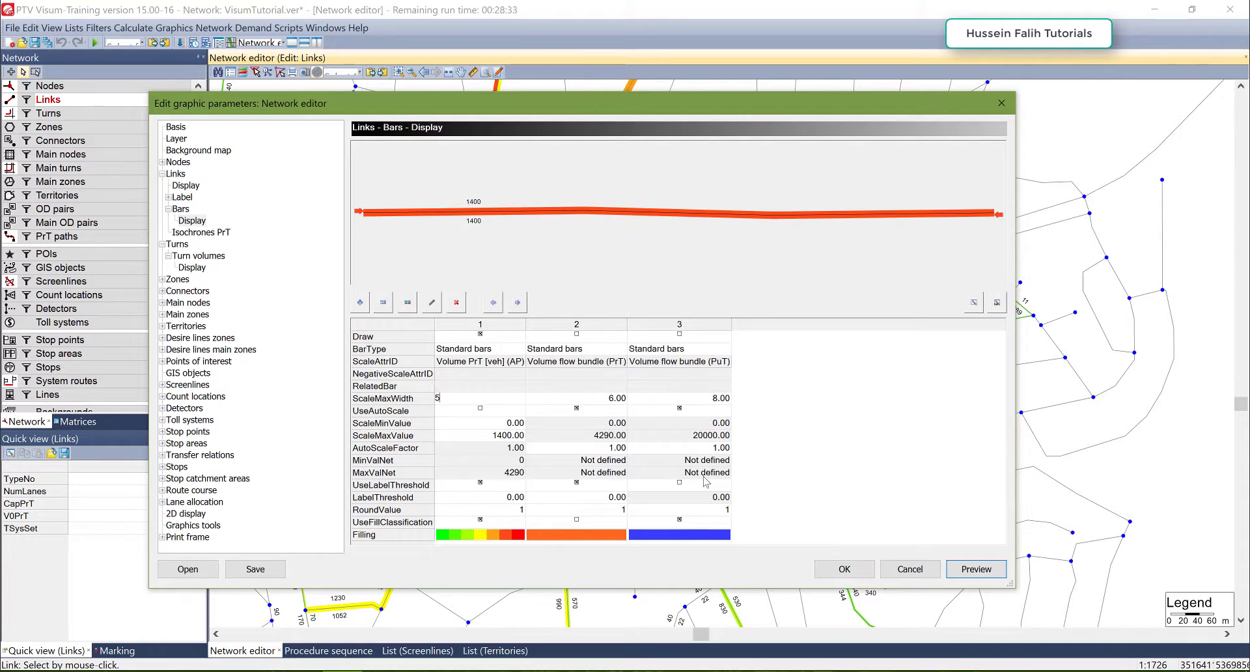
{"action": "left_click", "coordinate": [844, 569]}
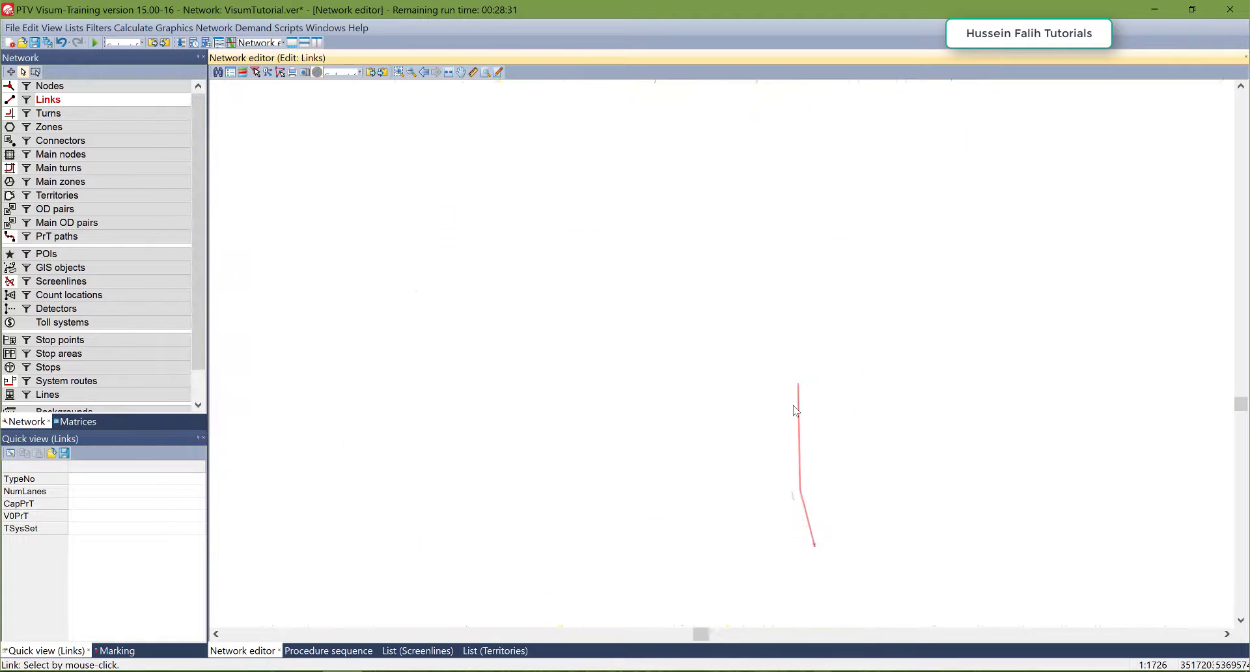
Delete link 53167155 on Grosse Heerstrasse, from node 106062429 to node 106062389, along with the assignment result for demand segment C
{"action": "left_click_drag", "start_coordinate": [780, 386], "coordinate": [911, 441]}
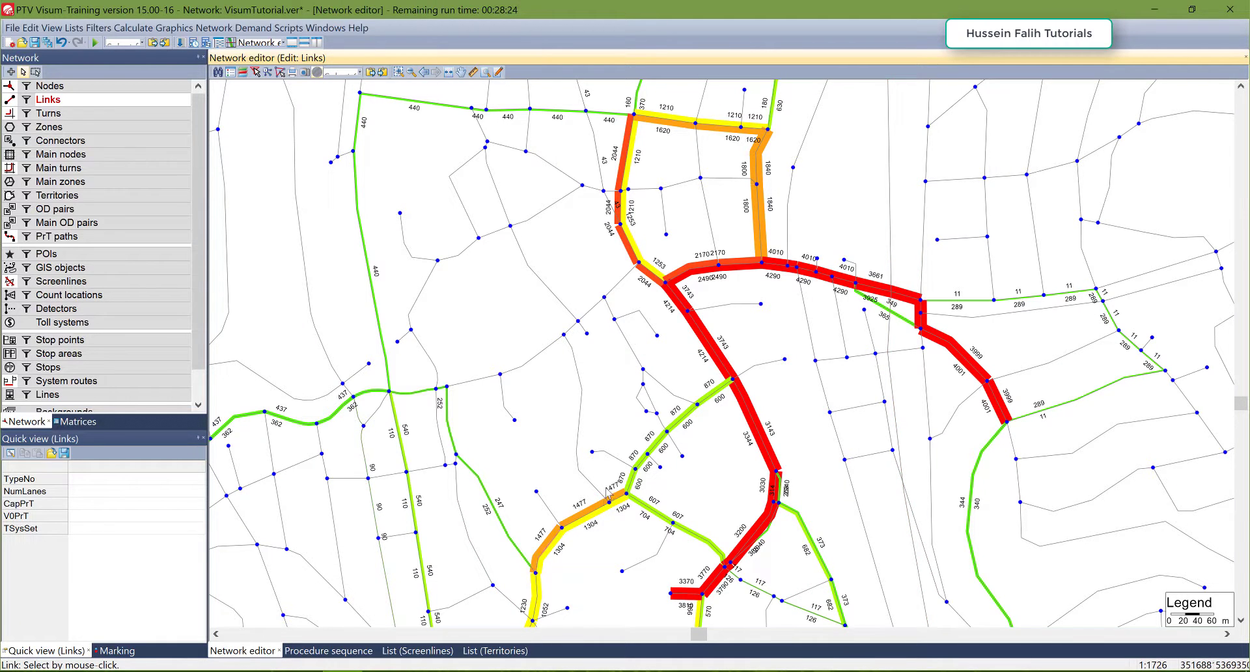
{"action": "left_click_drag", "start_coordinate": [638, 267], "coordinate": [527, 235]}
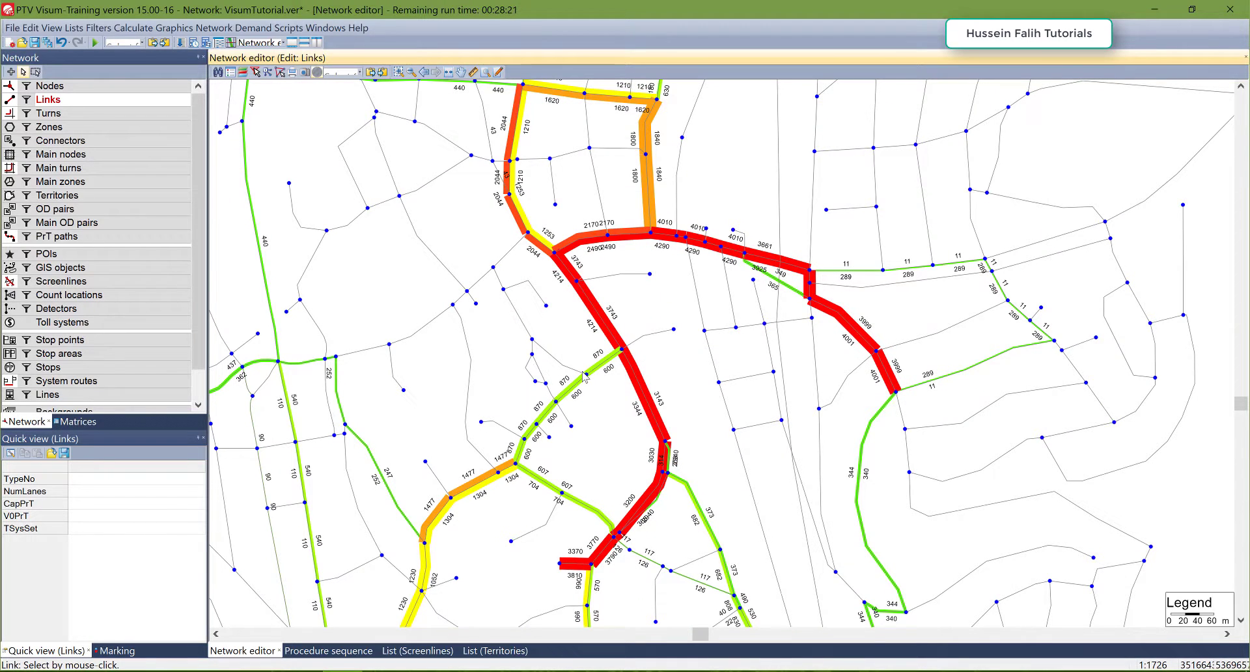
{"action": "scroll", "coordinate": [586, 377], "scroll_direction": "down", "scroll_amount": 3}
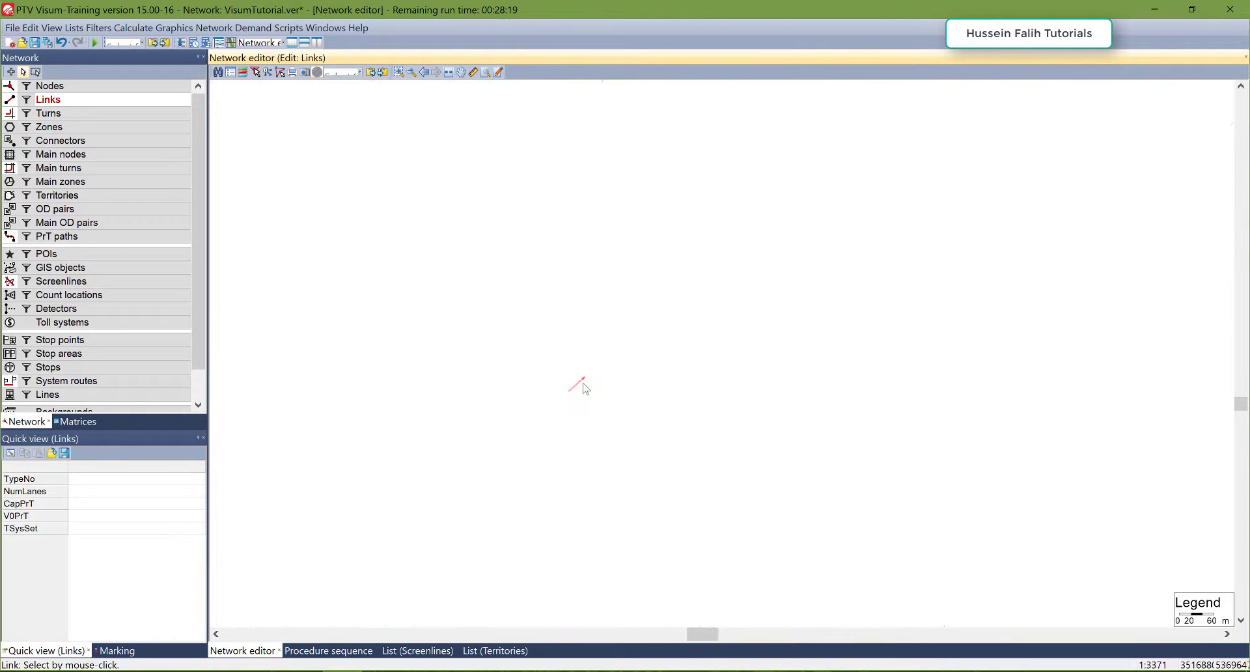
{"action": "scroll", "coordinate": [592, 377], "scroll_direction": "up", "scroll_amount": 2}
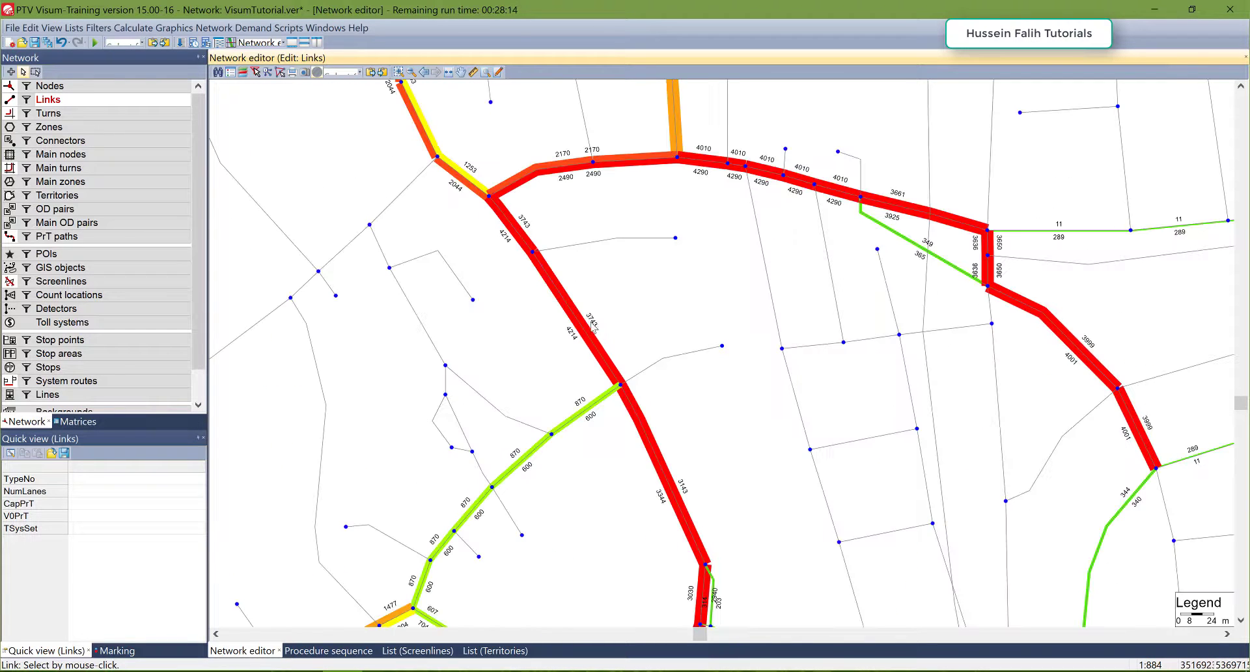
{"action": "left_click", "coordinate": [580, 315]}
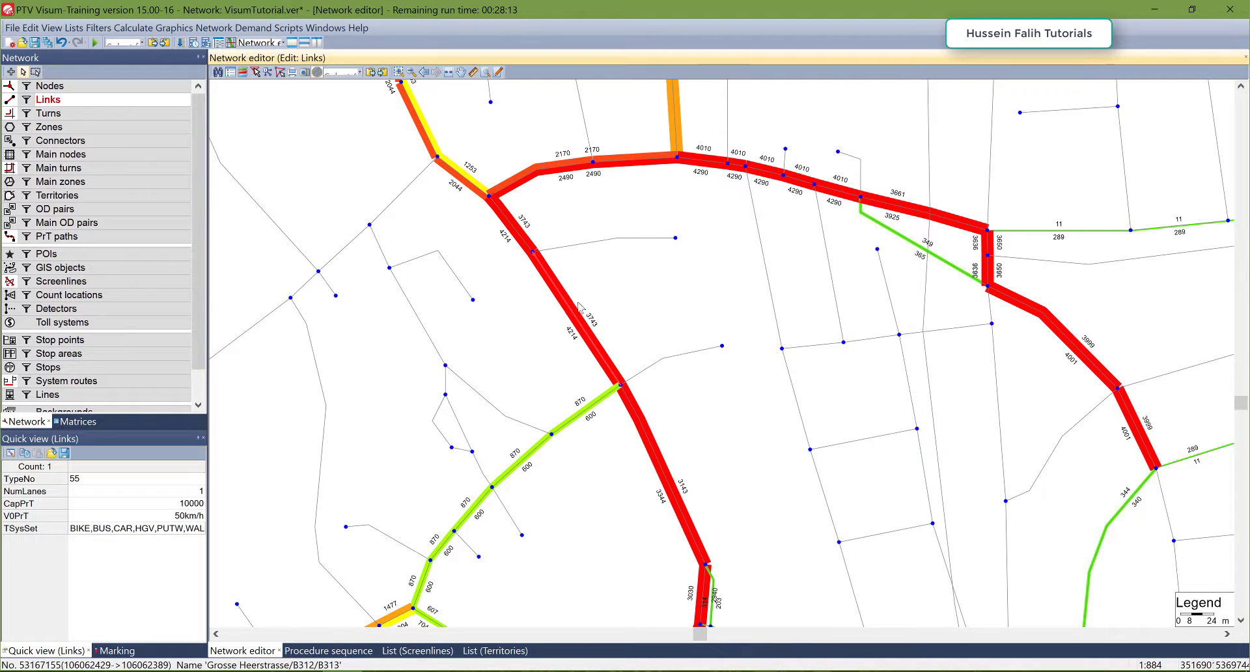
{"action": "key", "text": "Delete"}
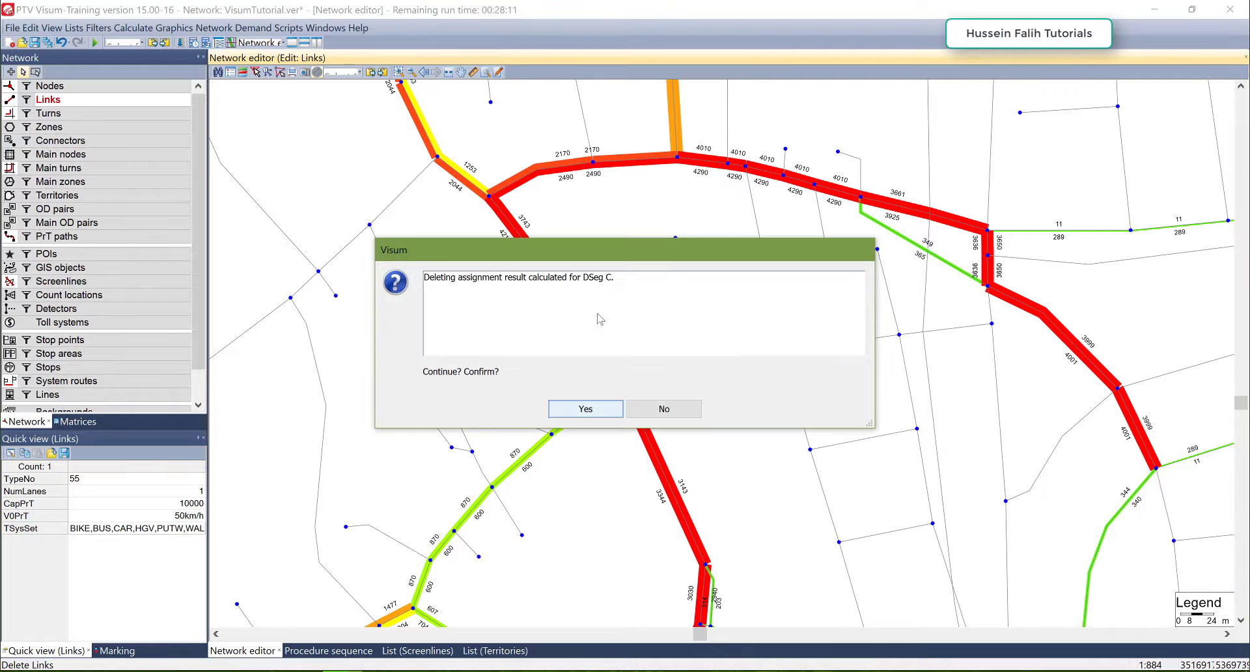
{"action": "left_click", "coordinate": [575, 408]}
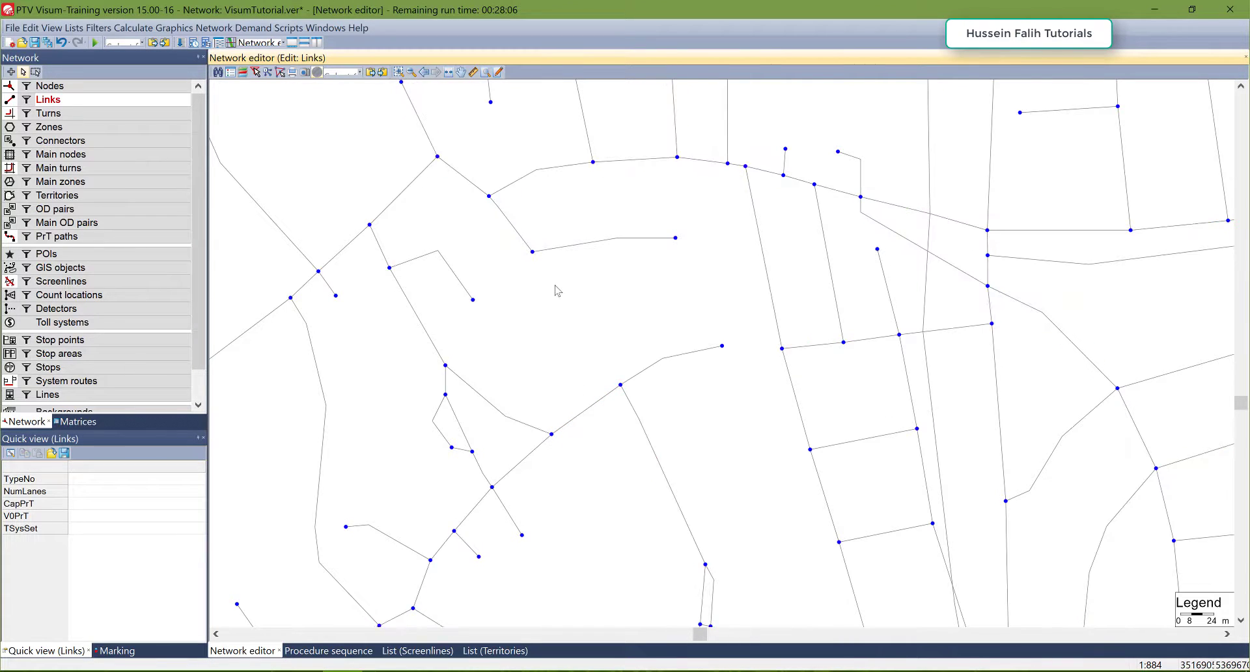
Save the edited network as a new version file named VisumTutorial_2.ver
{"action": "scroll", "coordinate": [583, 322], "scroll_direction": "down", "scroll_amount": 2}
{"action": "scroll", "coordinate": [581, 321], "scroll_direction": "down", "scroll_amount": 1}
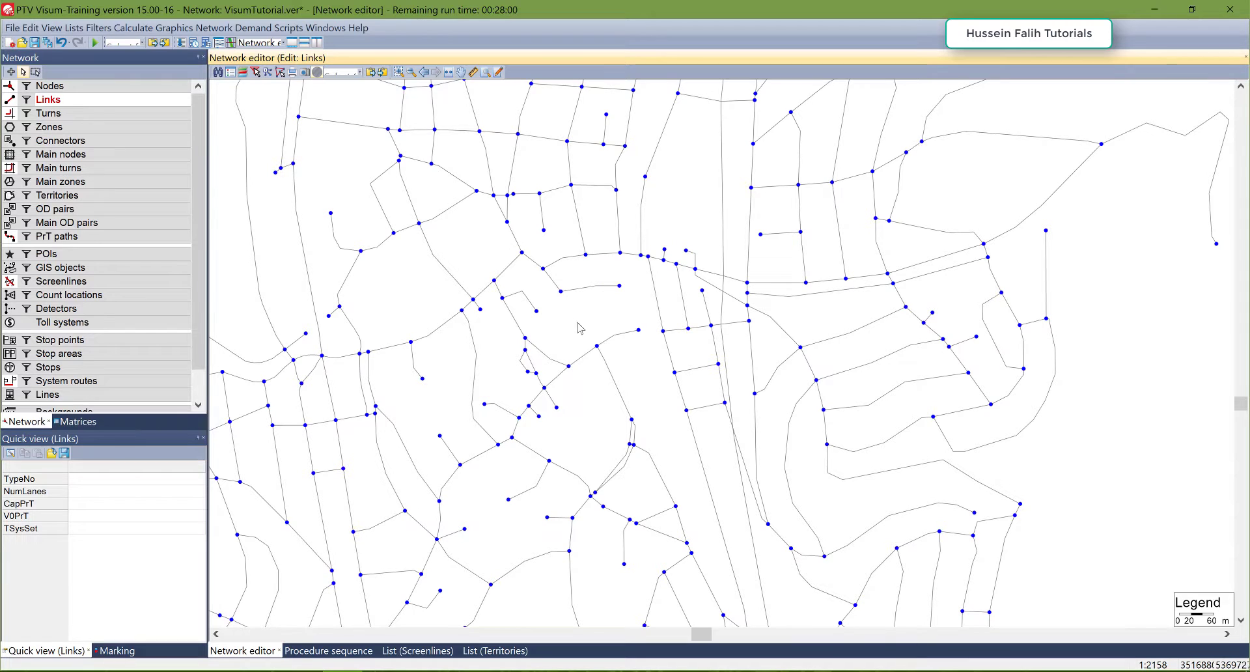
{"action": "left_click", "coordinate": [12, 30]}
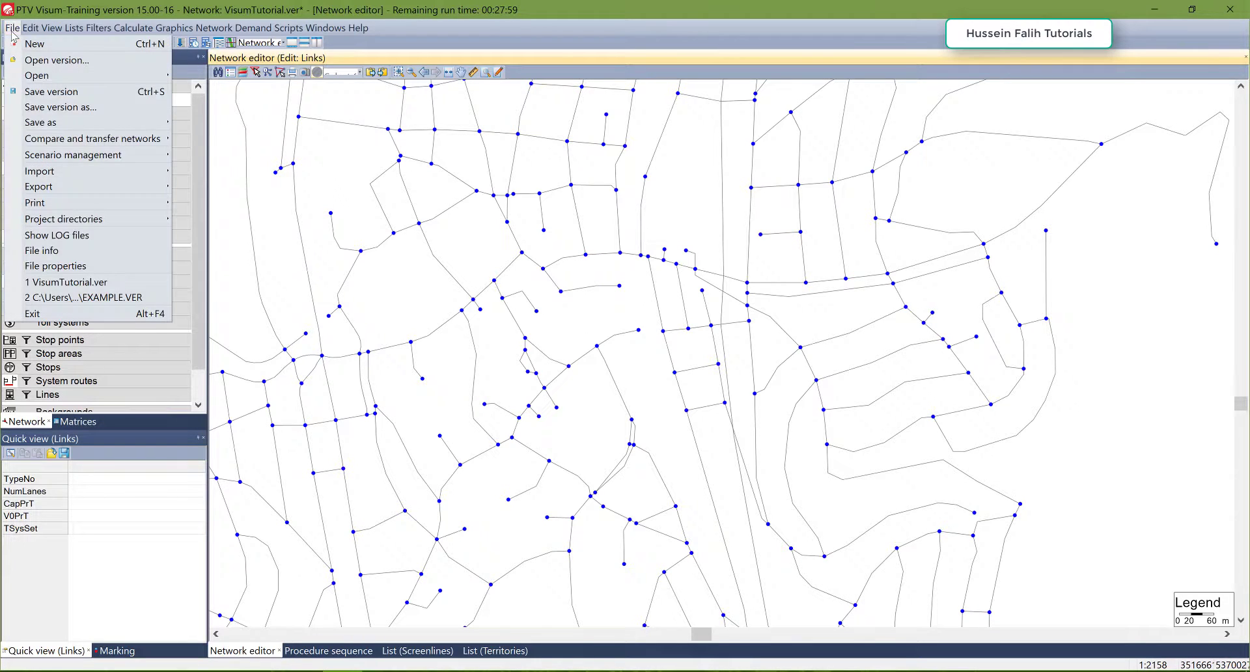
{"action": "left_click", "coordinate": [56, 115]}
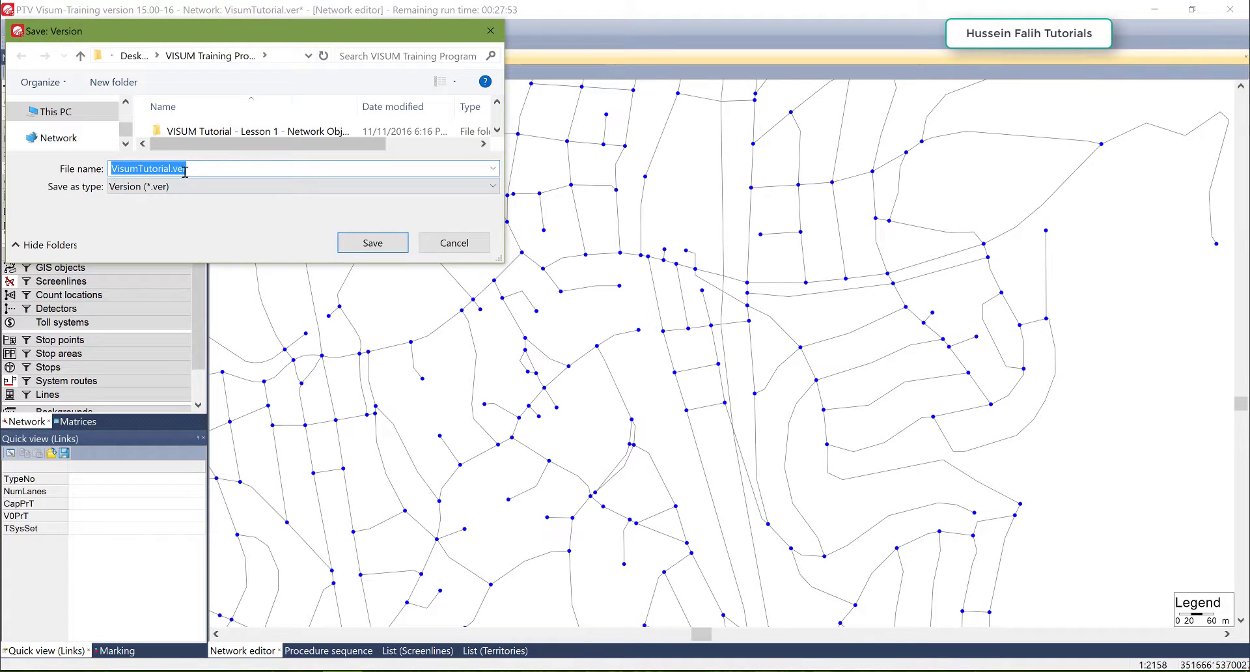
{"action": "left_click", "coordinate": [173, 170]}
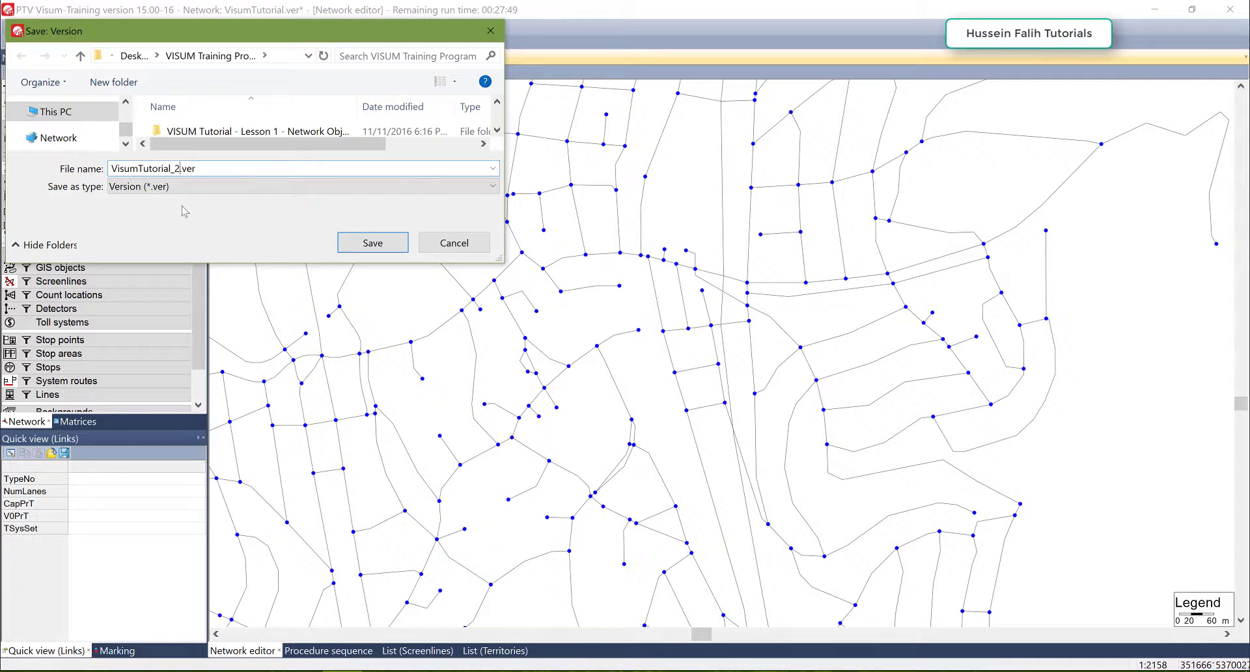
{"action": "key", "text": "Return"}
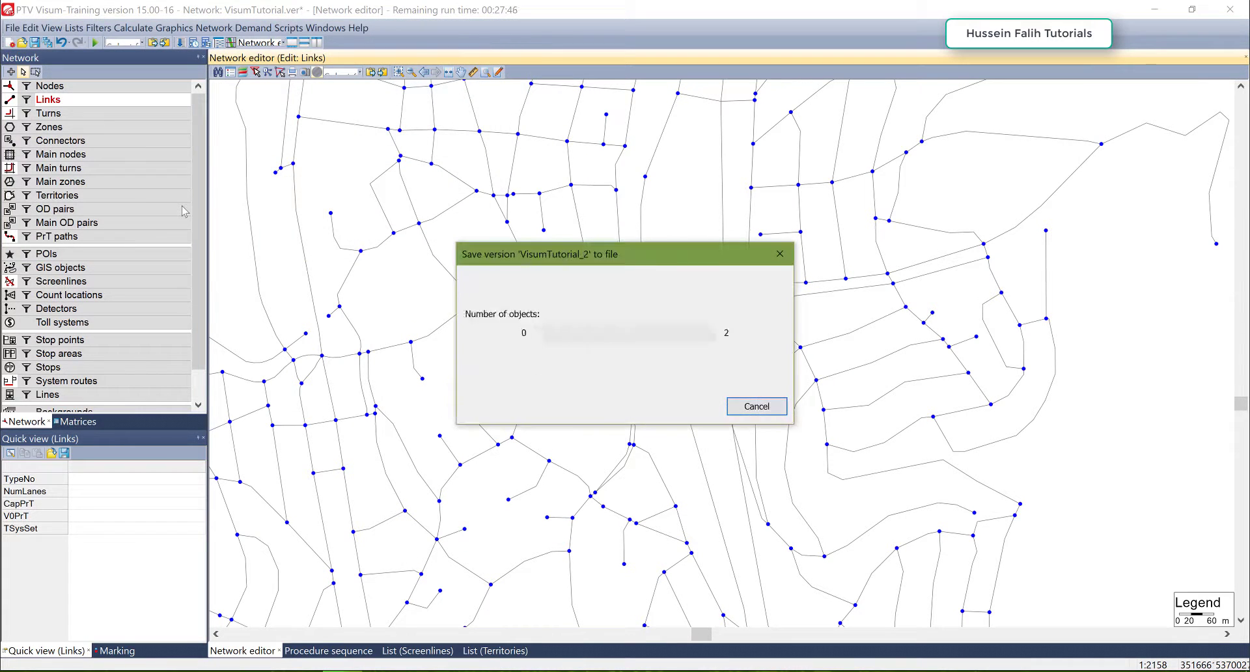
Run the procedure sequence again to recalculate the PrT assignment, and display the updated link volumes in the network editor
{"action": "left_click_drag", "start_coordinate": [645, 289], "coordinate": [670, 310]}
{"action": "left_click", "coordinate": [134, 28]}
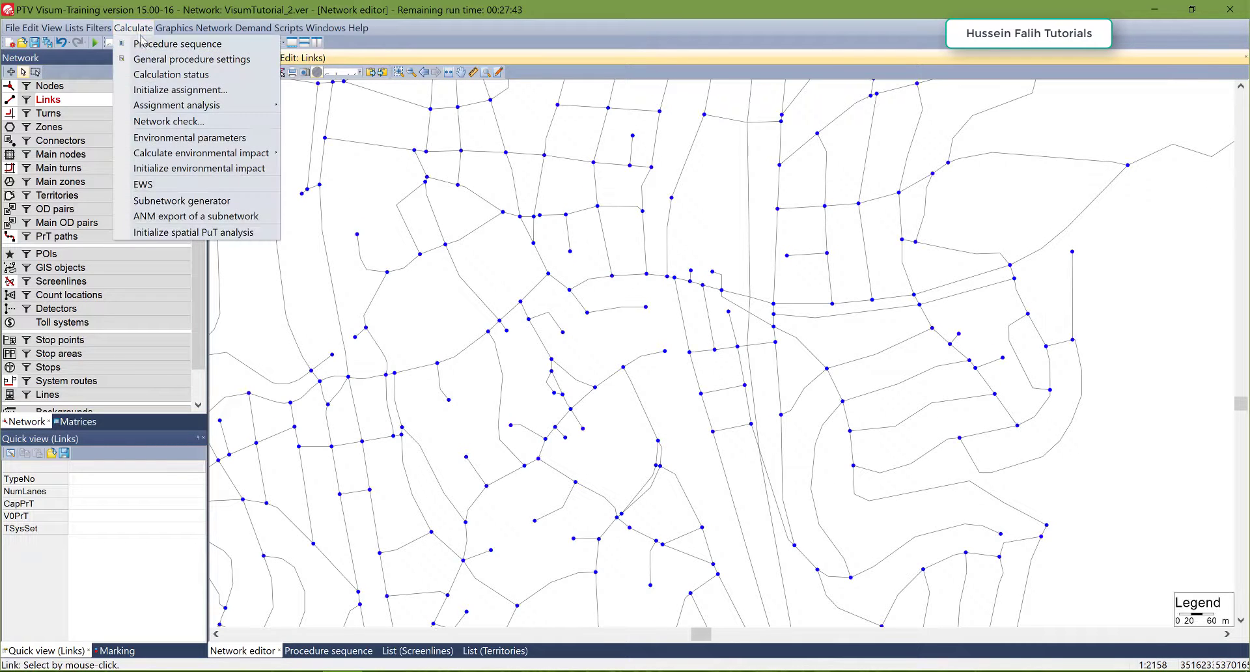
{"action": "left_click", "coordinate": [149, 40]}
{"action": "left_click", "coordinate": [218, 72]}
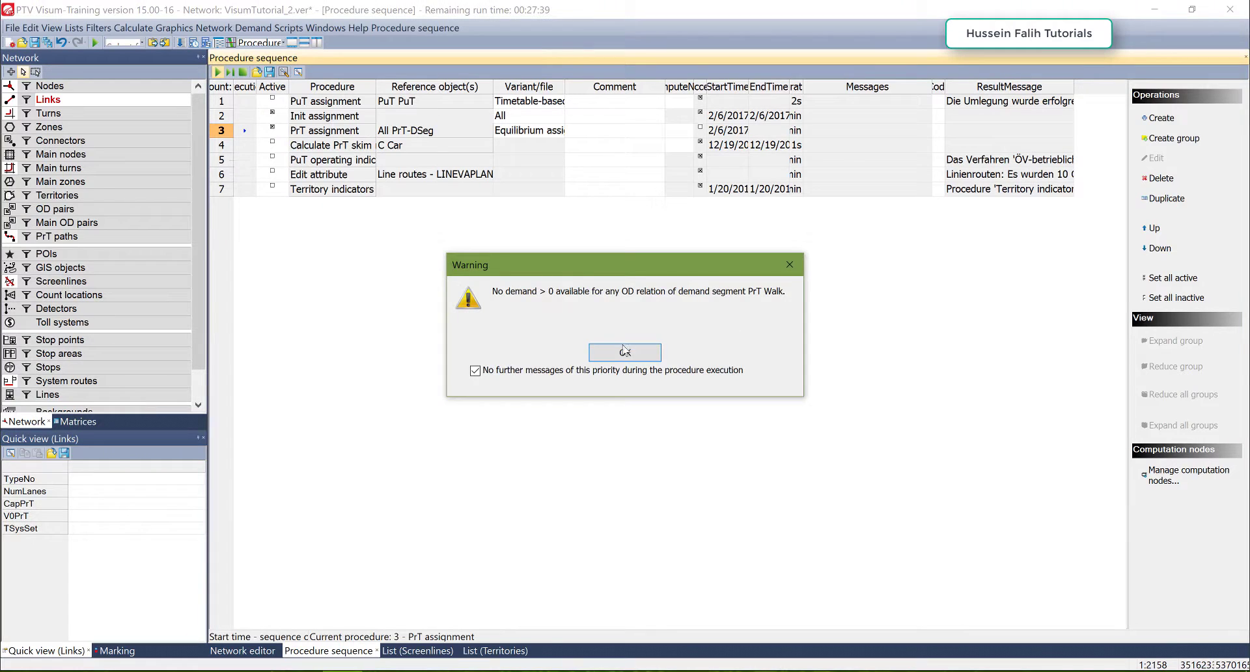
{"action": "left_click", "coordinate": [624, 350]}
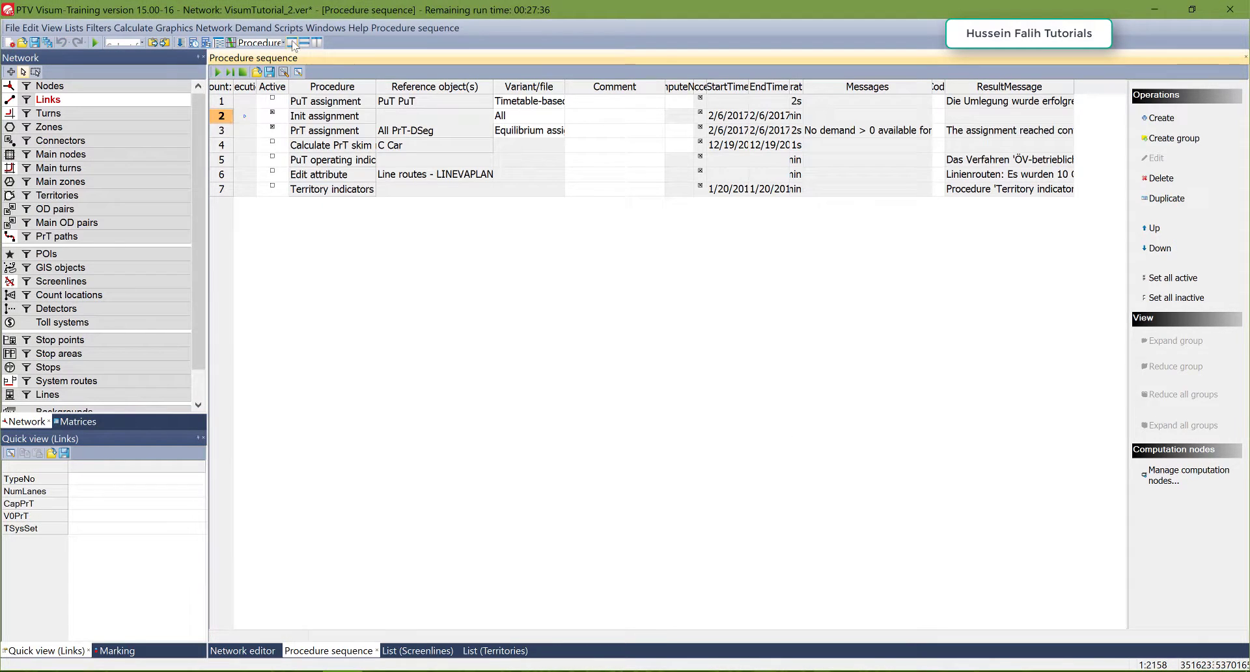
{"action": "left_click", "coordinate": [293, 43]}
{"action": "left_click_drag", "start_coordinate": [674, 381], "coordinate": [615, 303]}
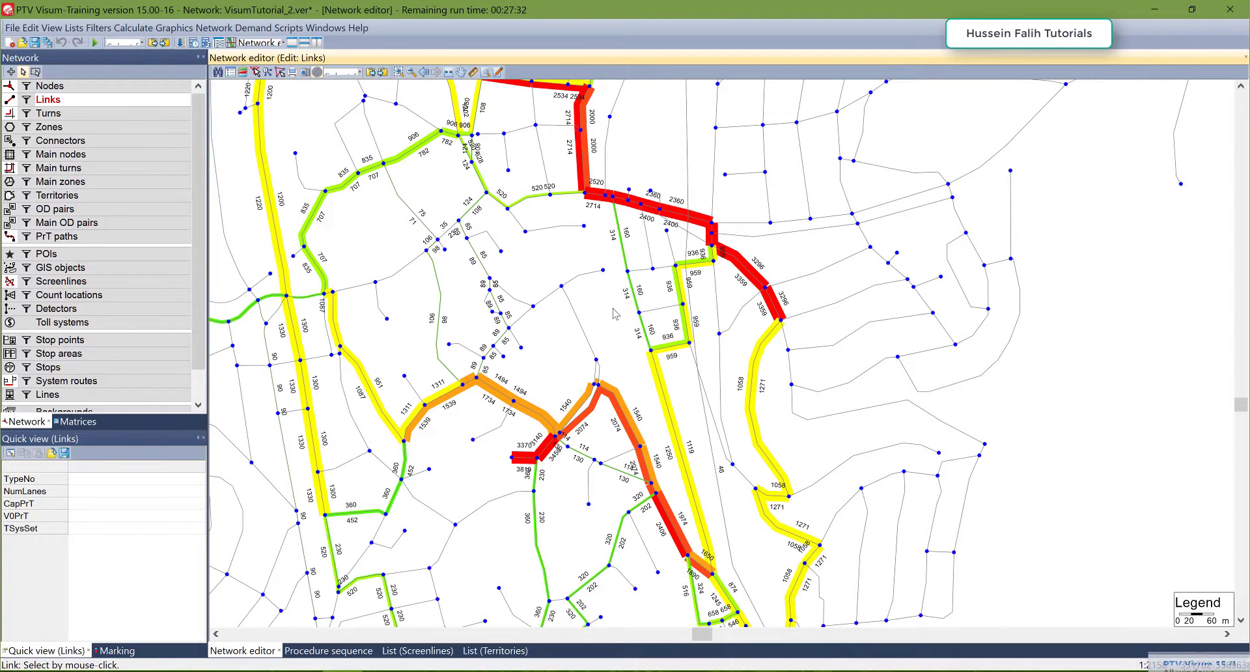
{"action": "left_click_drag", "start_coordinate": [546, 272], "coordinate": [573, 307]}
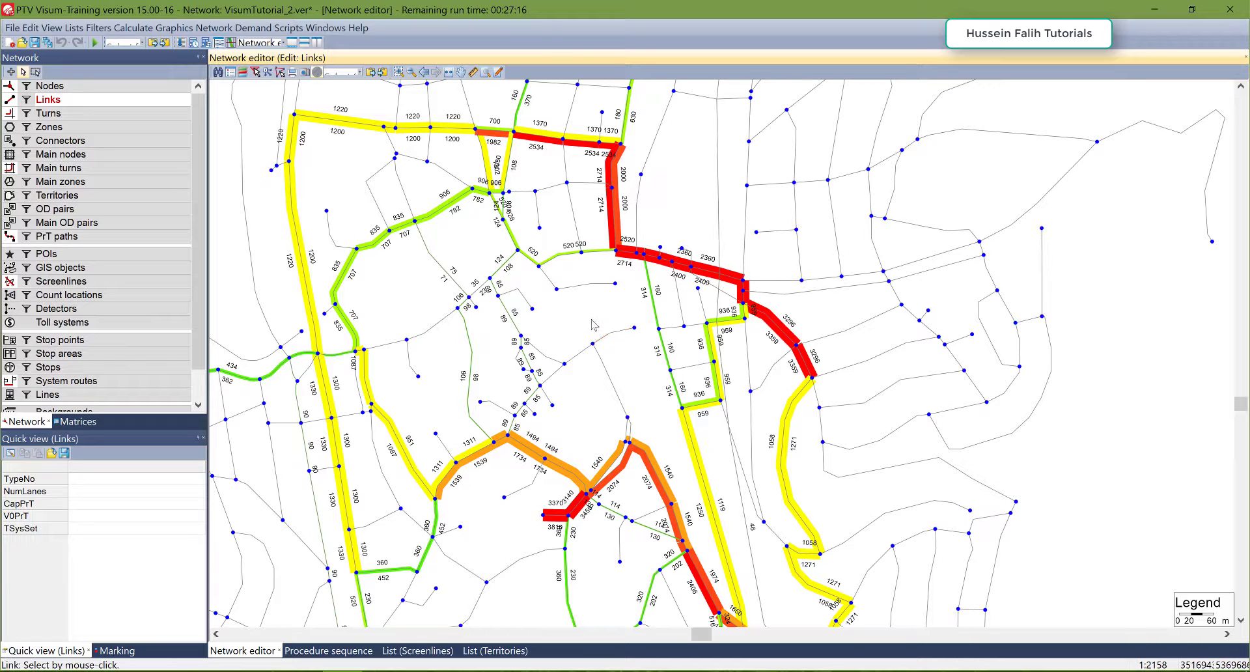
Add a version comparison that uses attributes from the comparison network, with VisumTutorial.ver as its version file
{"action": "left_click", "coordinate": [12, 29]}
{"action": "mouse_move", "coordinate": [80, 144]}
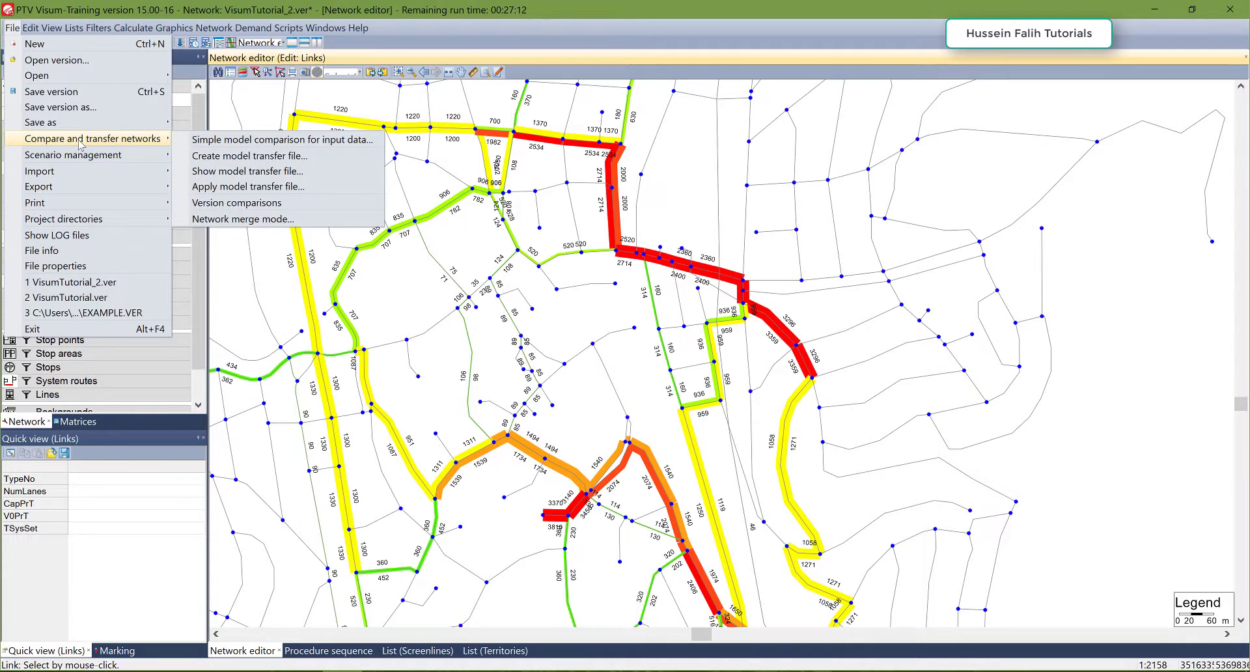
{"action": "left_click", "coordinate": [245, 204]}
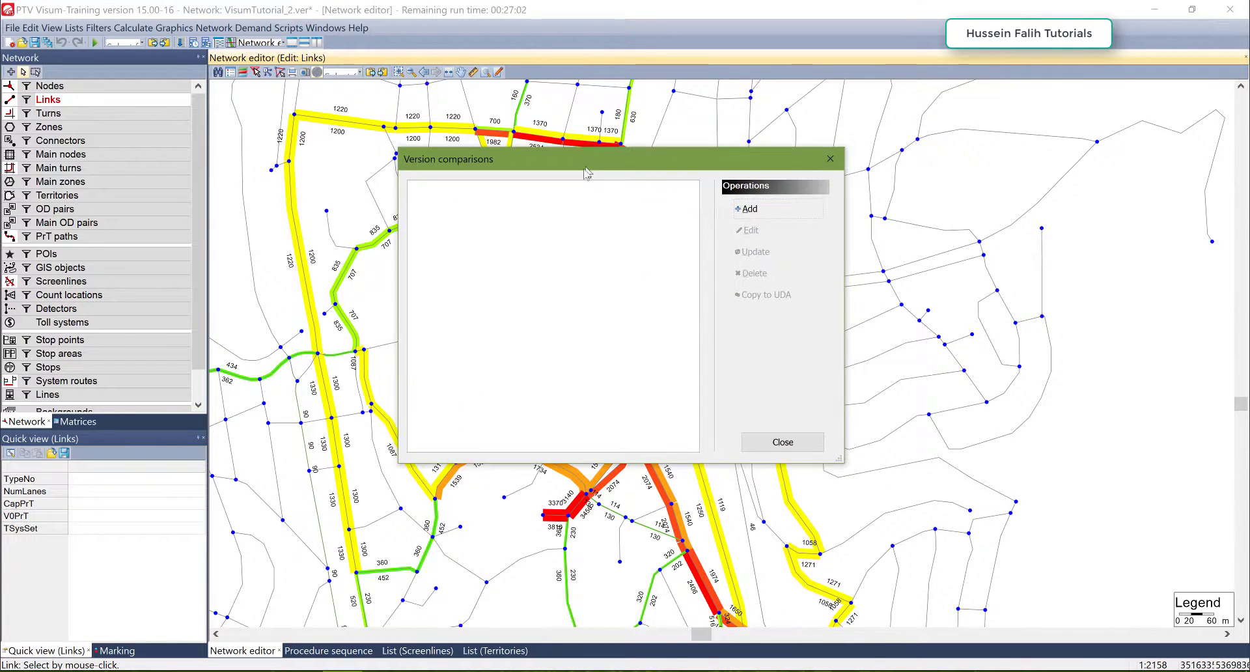
{"action": "left_click", "coordinate": [748, 211]}
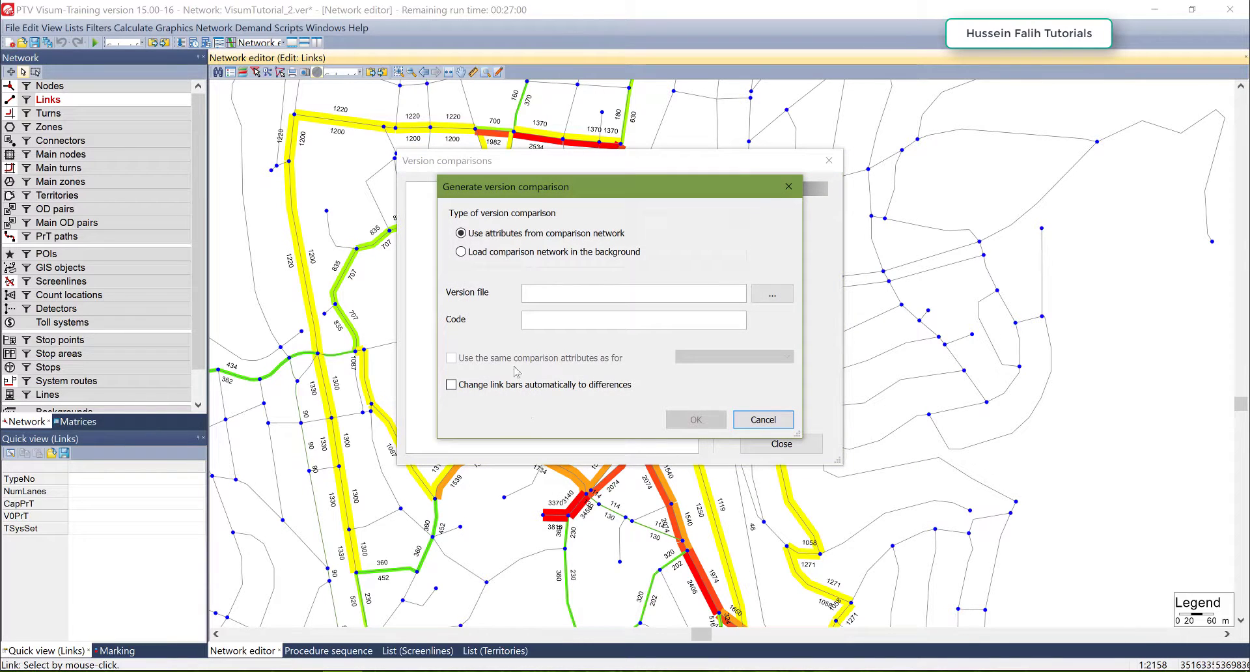
{"action": "left_click", "coordinate": [772, 423]}
{"action": "left_click", "coordinate": [748, 211]}
{"action": "left_click", "coordinate": [774, 296]}
{"action": "left_click_drag", "start_coordinate": [940, 437], "coordinate": [963, 537]}
{"action": "left_click", "coordinate": [677, 395]}
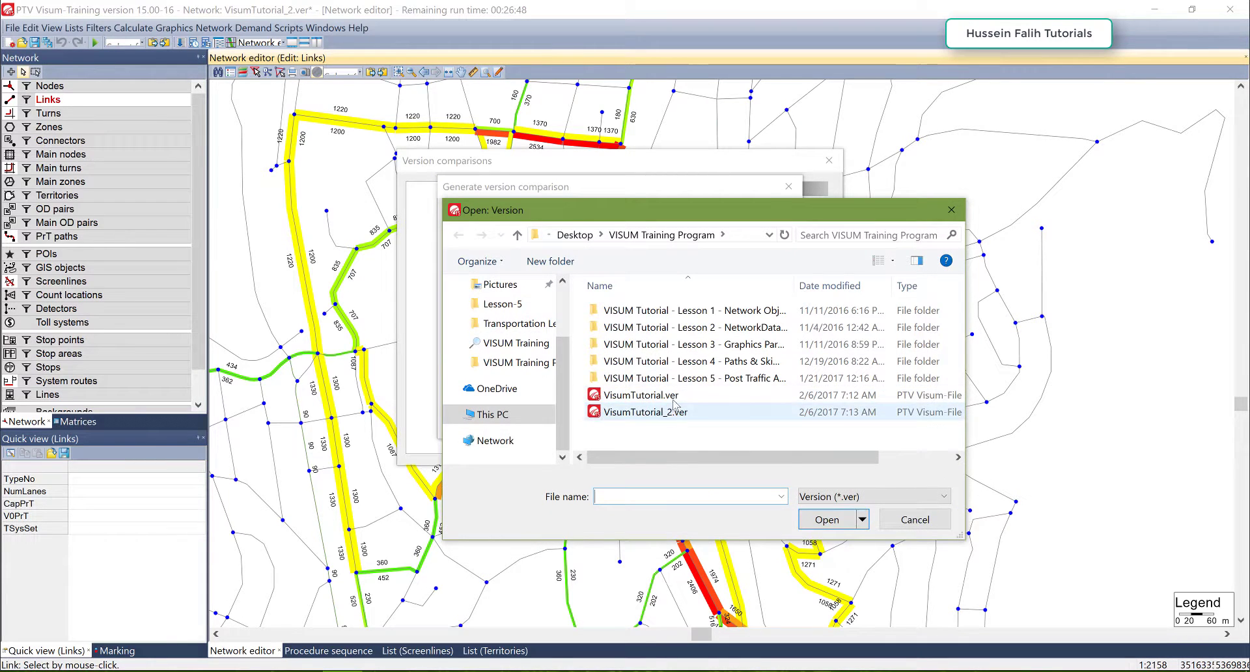
{"action": "left_click", "coordinate": [825, 519]}
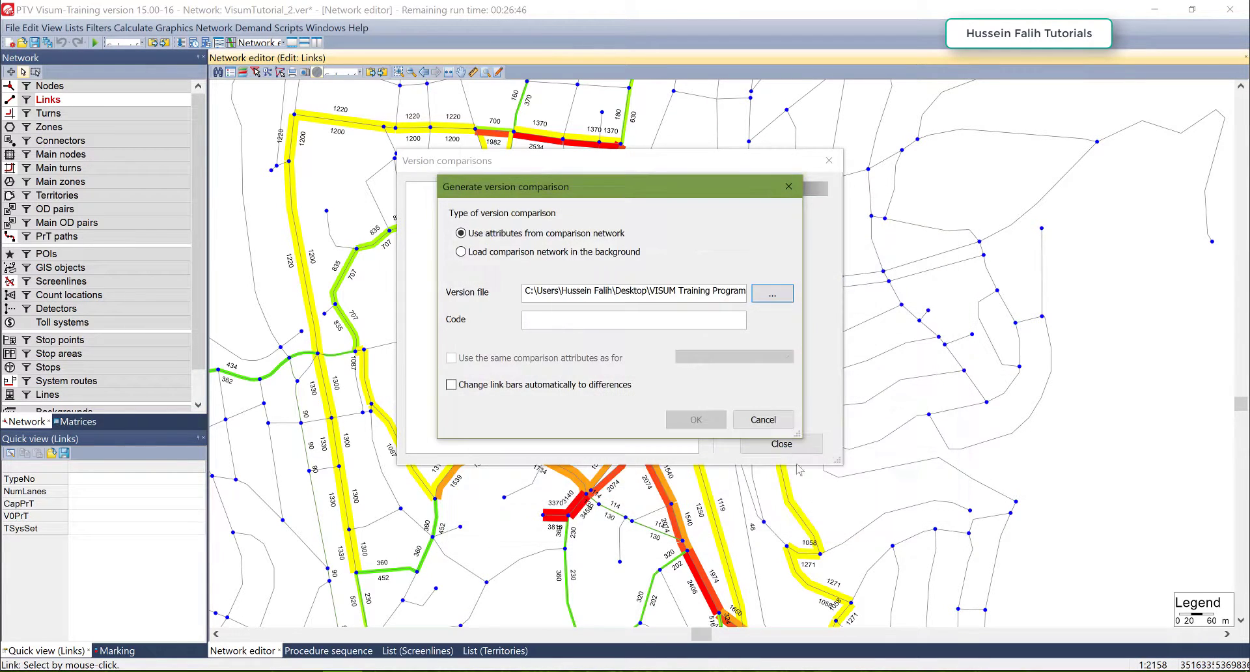
Set the version comparison's code to OLD and accept its general settings
{"action": "left_click", "coordinate": [571, 324]}
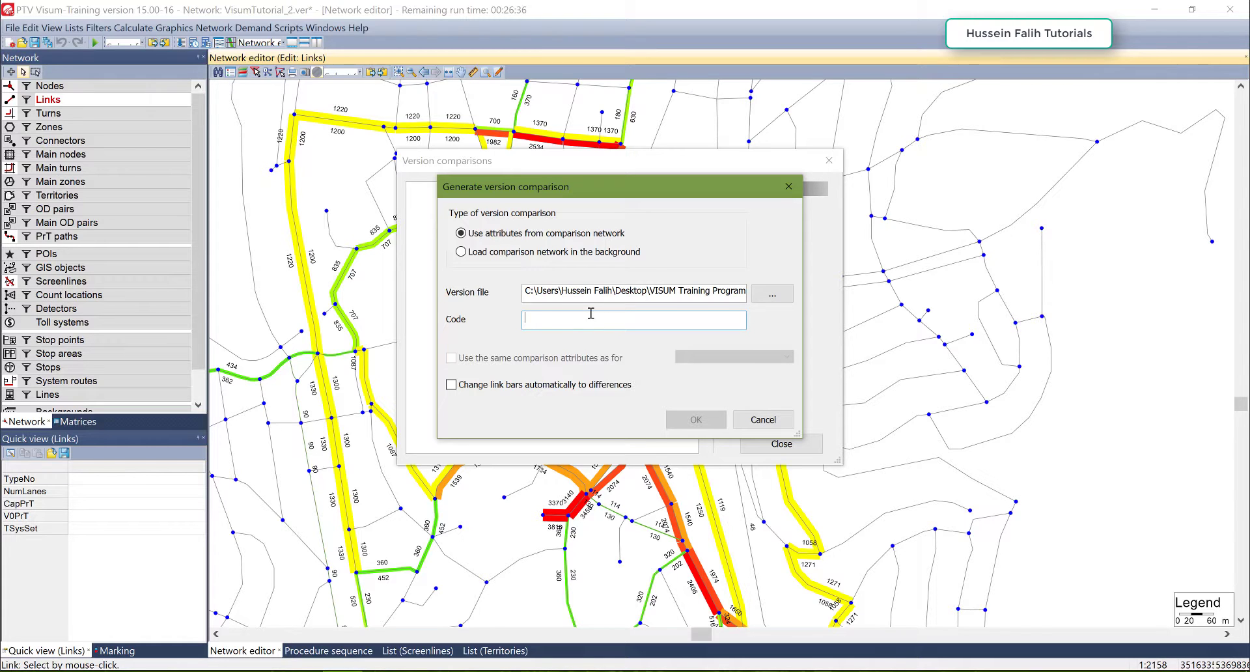
{"action": "type", "text": "OLD"}
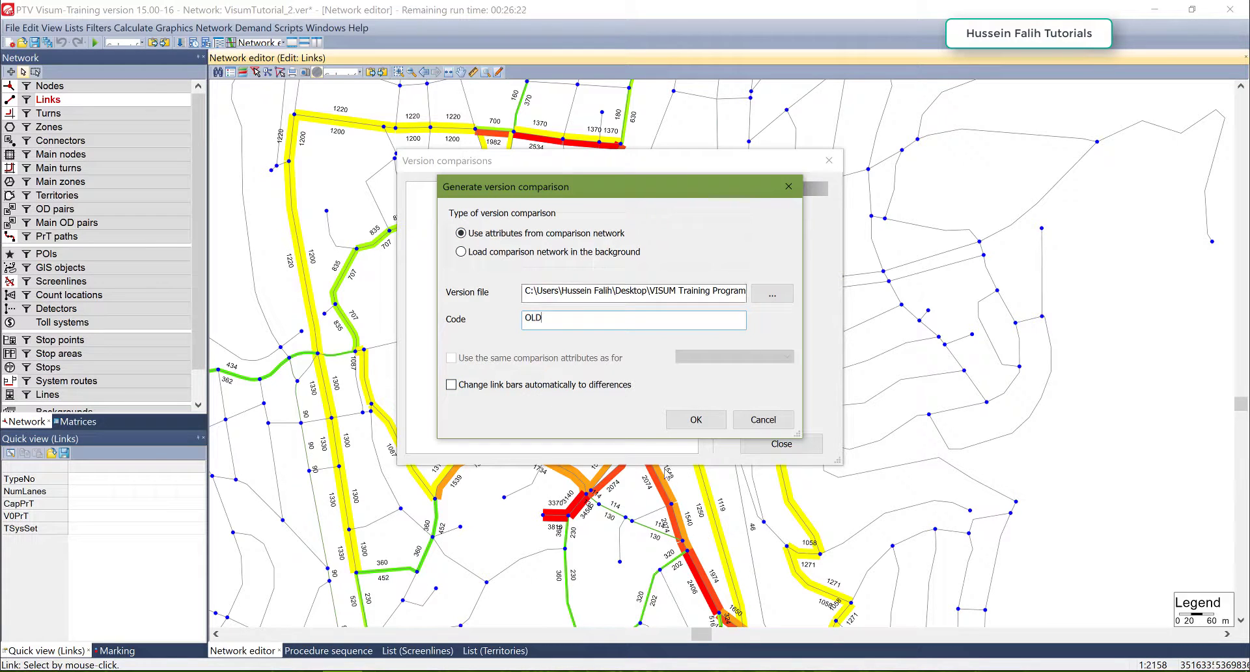
{"action": "left_click", "coordinate": [696, 419]}
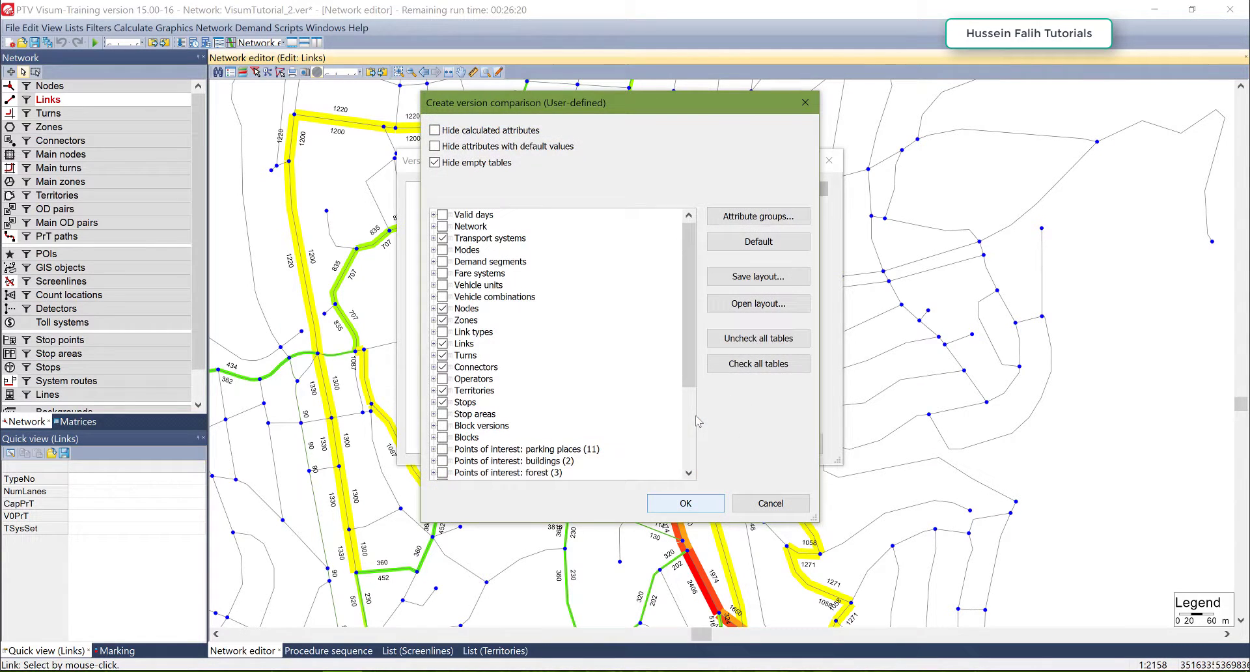
Examine which attributes are preselected for the version comparison, especially the PrT volume attributes under Links
{"action": "left_click_drag", "start_coordinate": [689, 288], "coordinate": [690, 235]}
{"action": "double_click", "coordinate": [471, 236]}
{"action": "key", "text": "Down"}
{"action": "key", "text": "Down"}
{"action": "key", "text": "Down"}
{"action": "key", "text": "Down"}
{"action": "key", "text": "Down"}
{"action": "key", "text": "Down"}
{"action": "key", "text": "Down"}
{"action": "key", "text": "Down"}
{"action": "key", "text": "Down"}
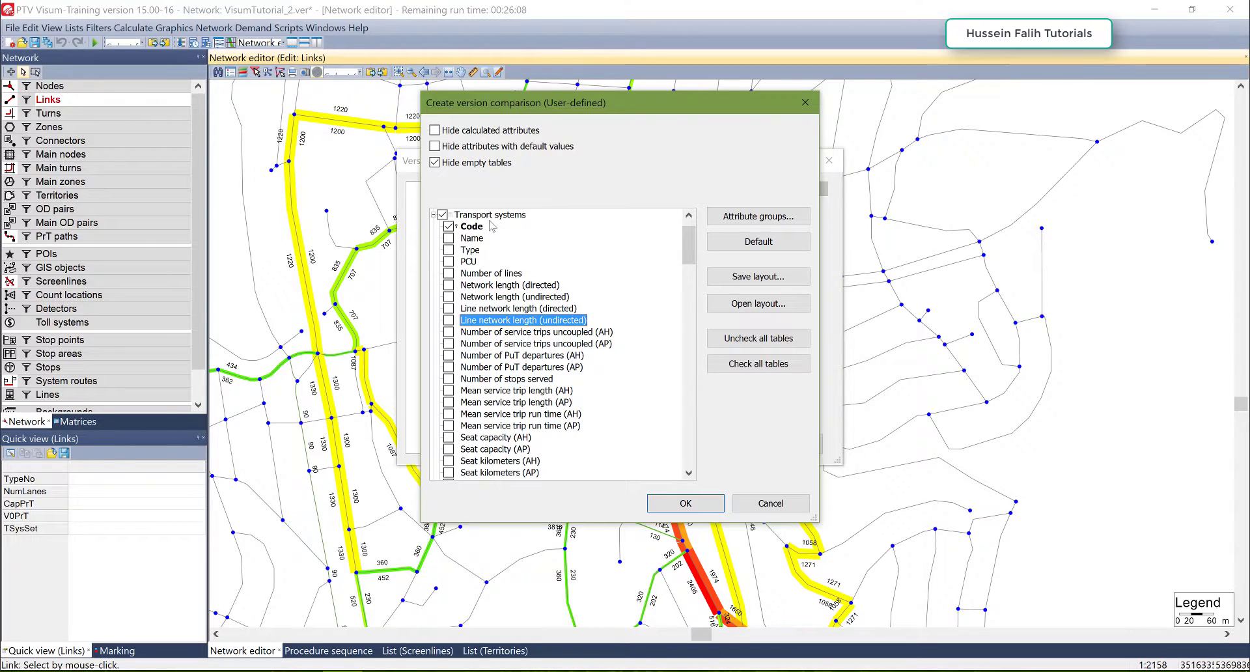
{"action": "key", "text": "Left"}
{"action": "key", "text": "Left"}
{"action": "key", "text": "l"}
{"action": "key", "text": "l"}
{"action": "double_click", "coordinate": [464, 321]}
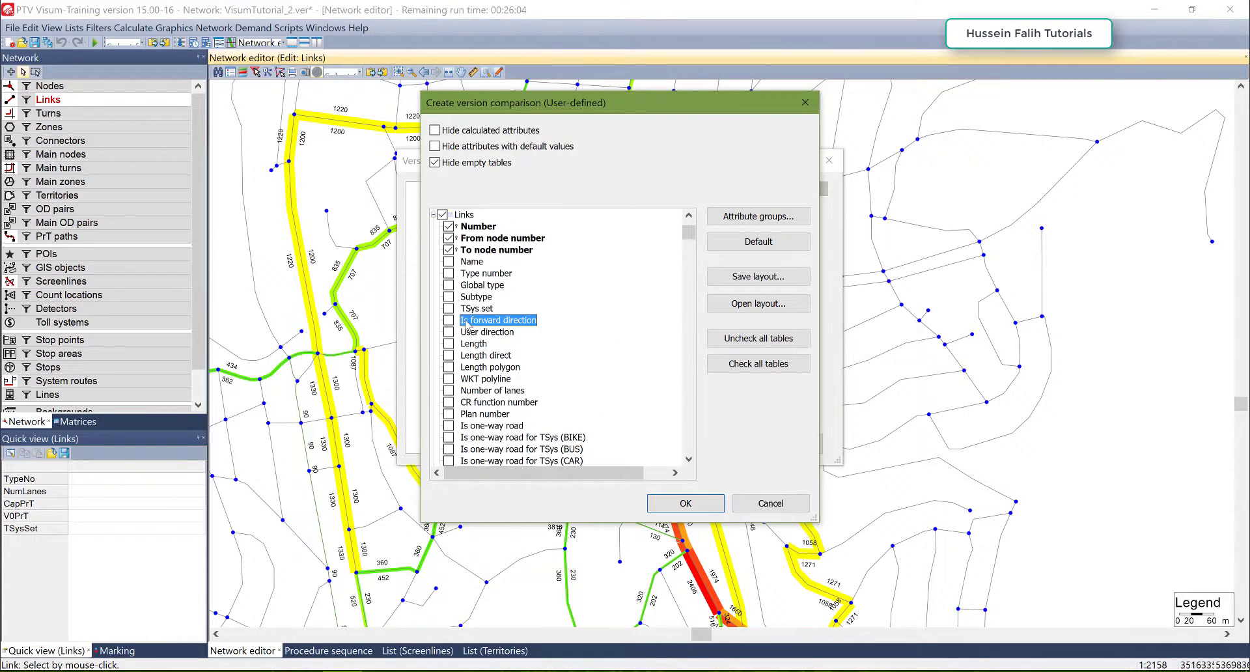
{"action": "scroll", "coordinate": [552, 351], "scroll_direction": "down", "scroll_amount": 10}
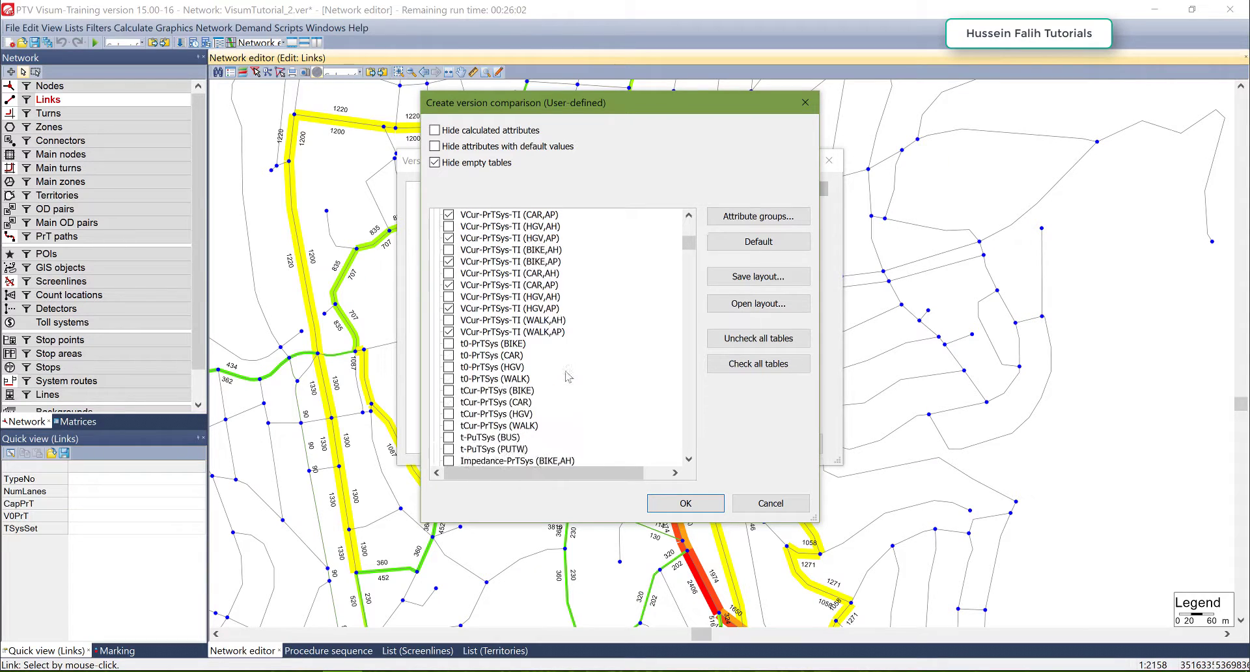
{"action": "scroll", "coordinate": [552, 351], "scroll_direction": "down", "scroll_amount": 15}
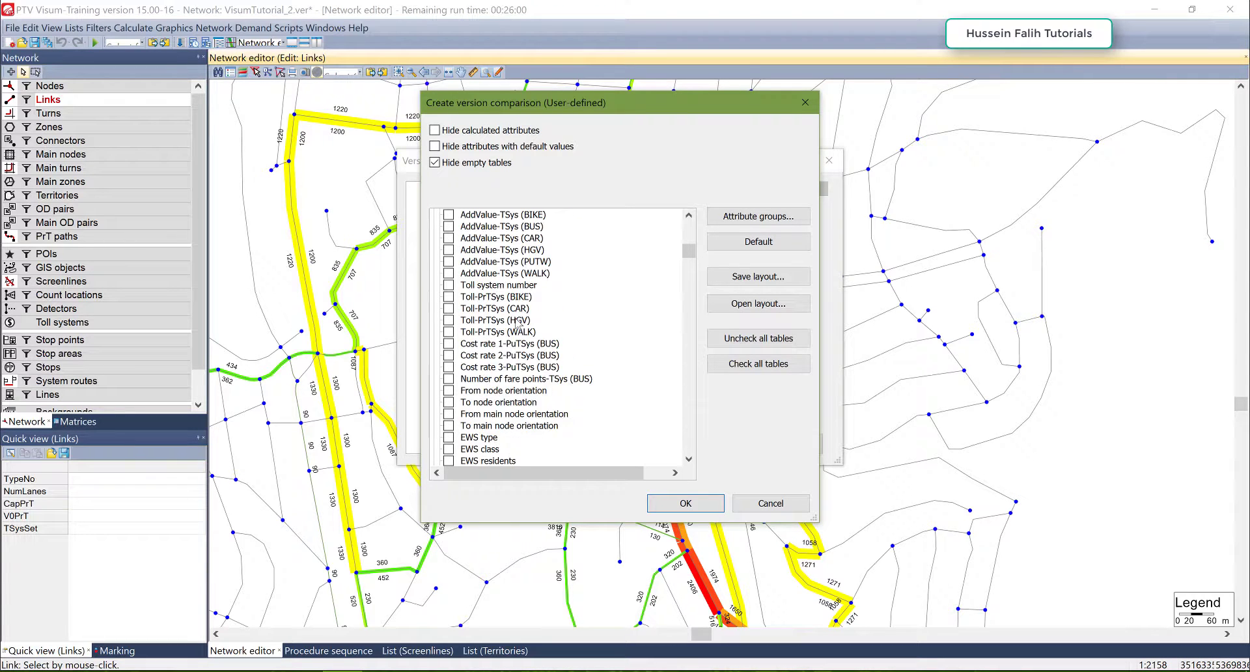
{"action": "scroll", "coordinate": [517, 324], "scroll_direction": "down", "scroll_amount": 10}
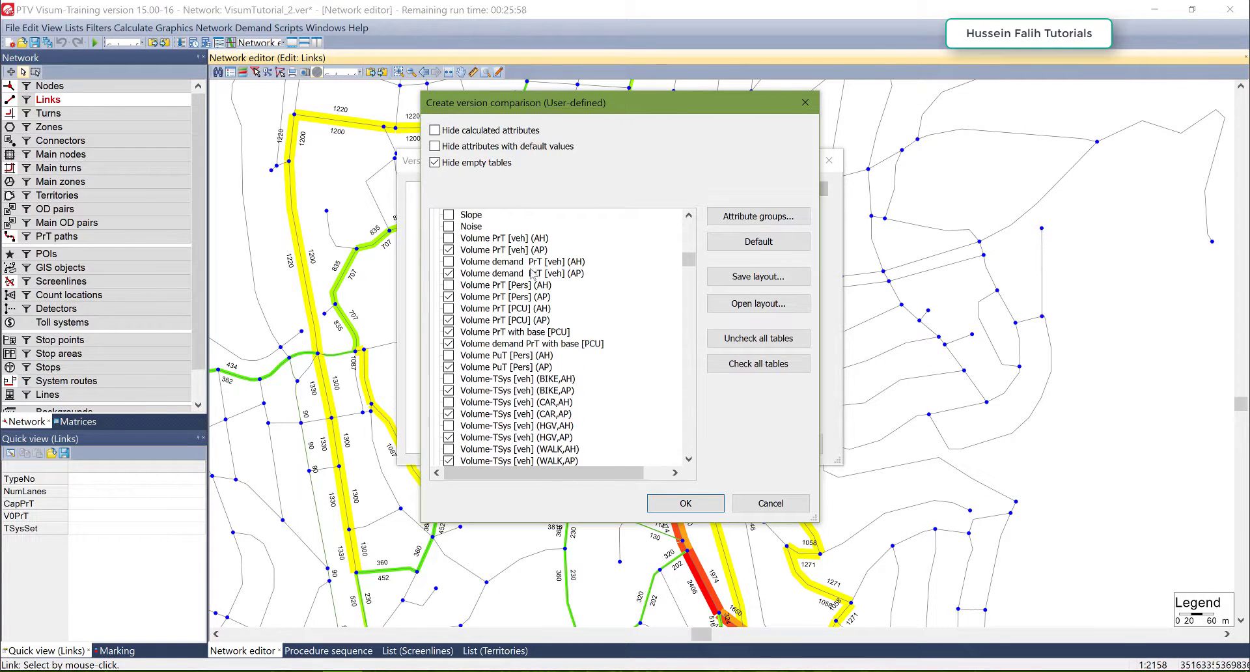
Create the version comparison with the preselected attributes, look through its attribute list, and close the version comparisons
{"action": "left_click", "coordinate": [656, 501]}
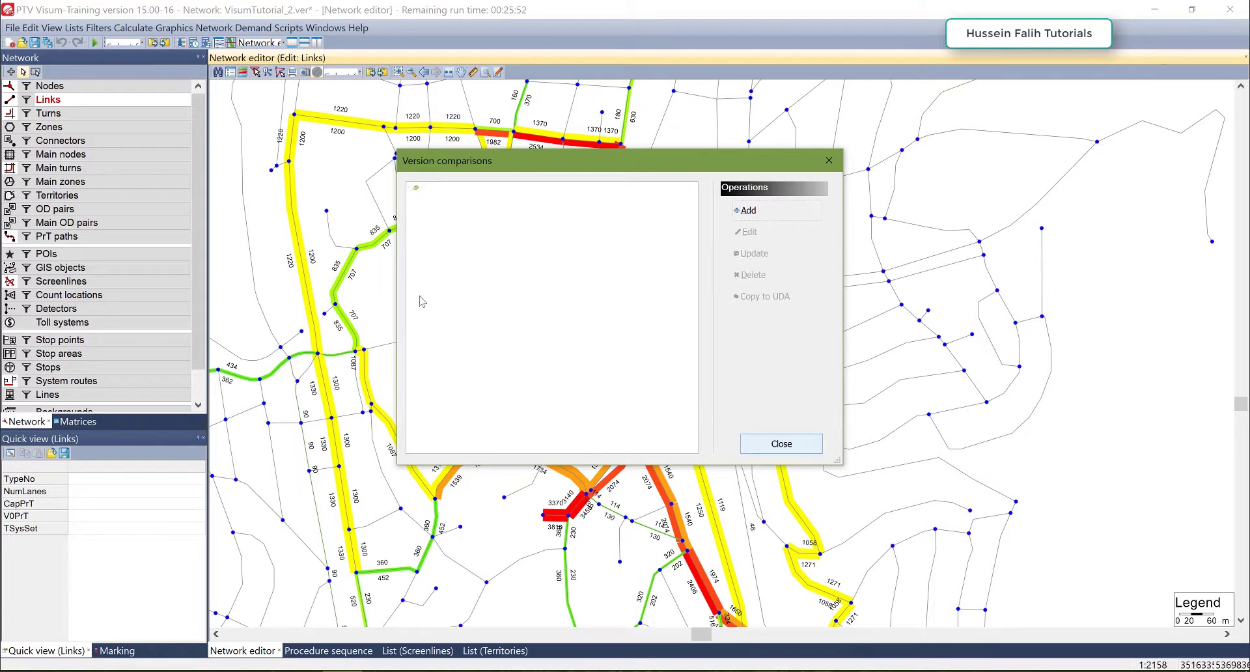
{"action": "left_click", "coordinate": [410, 188]}
{"action": "left_click_drag", "start_coordinate": [691, 209], "coordinate": [689, 424]}
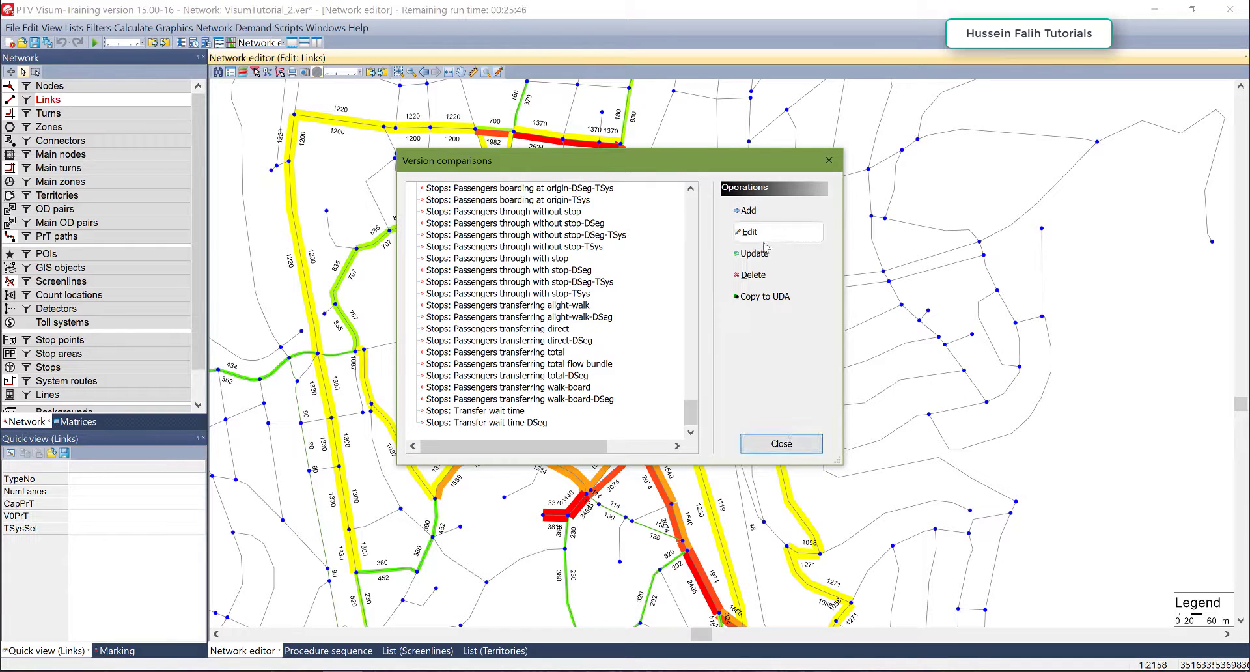
{"action": "left_click", "coordinate": [779, 444]}
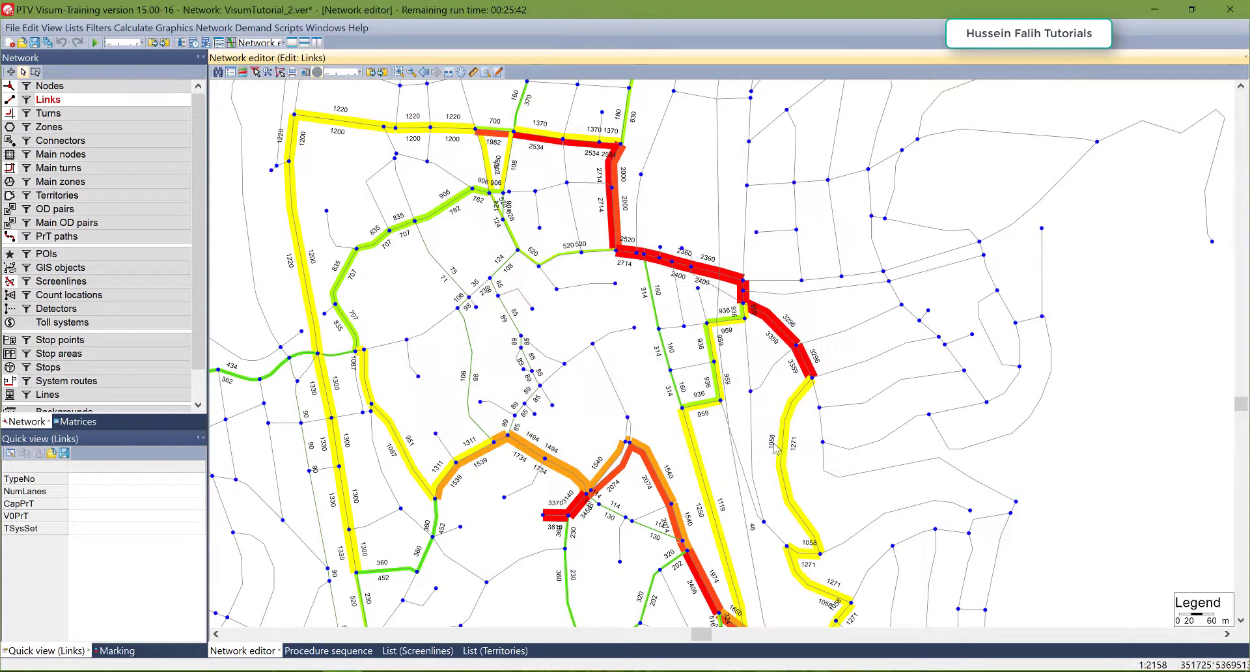
Open the link bar display settings in the graphic parameters and start choosing the ScaleAttrID attribute of the first bar
{"action": "left_click", "coordinate": [601, 294]}
{"action": "left_click_drag", "start_coordinate": [596, 310], "coordinate": [590, 238]}
{"action": "left_click", "coordinate": [591, 268]}
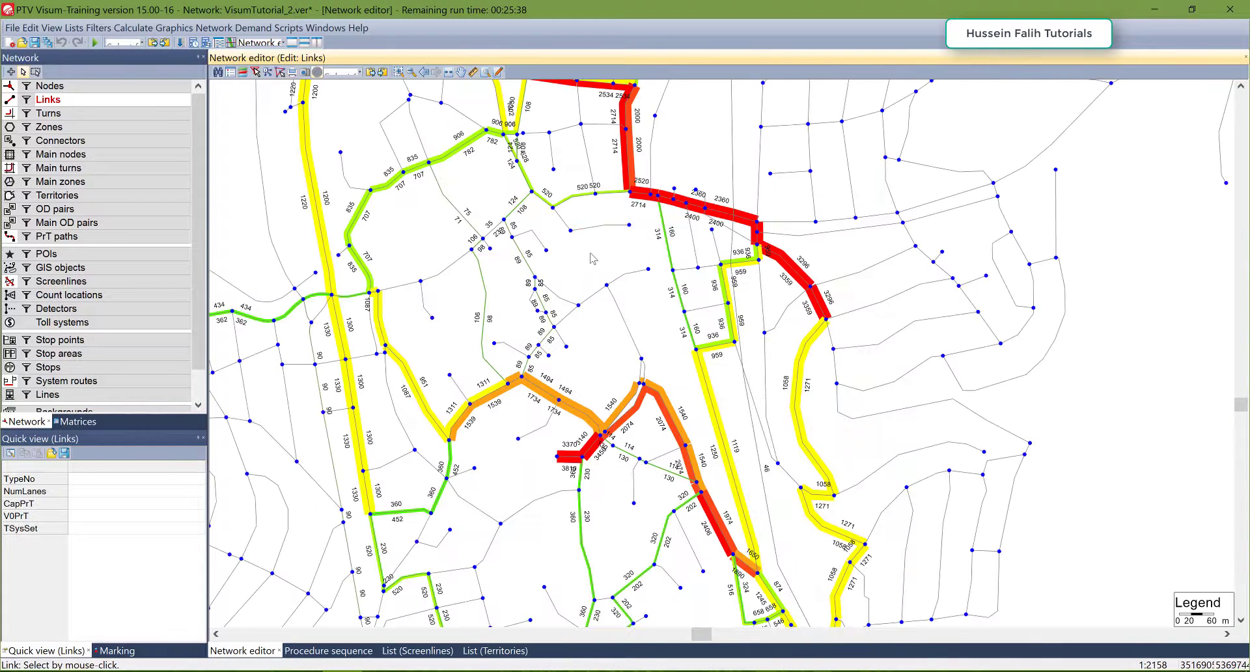
{"action": "right_click", "coordinate": [9, 101]}
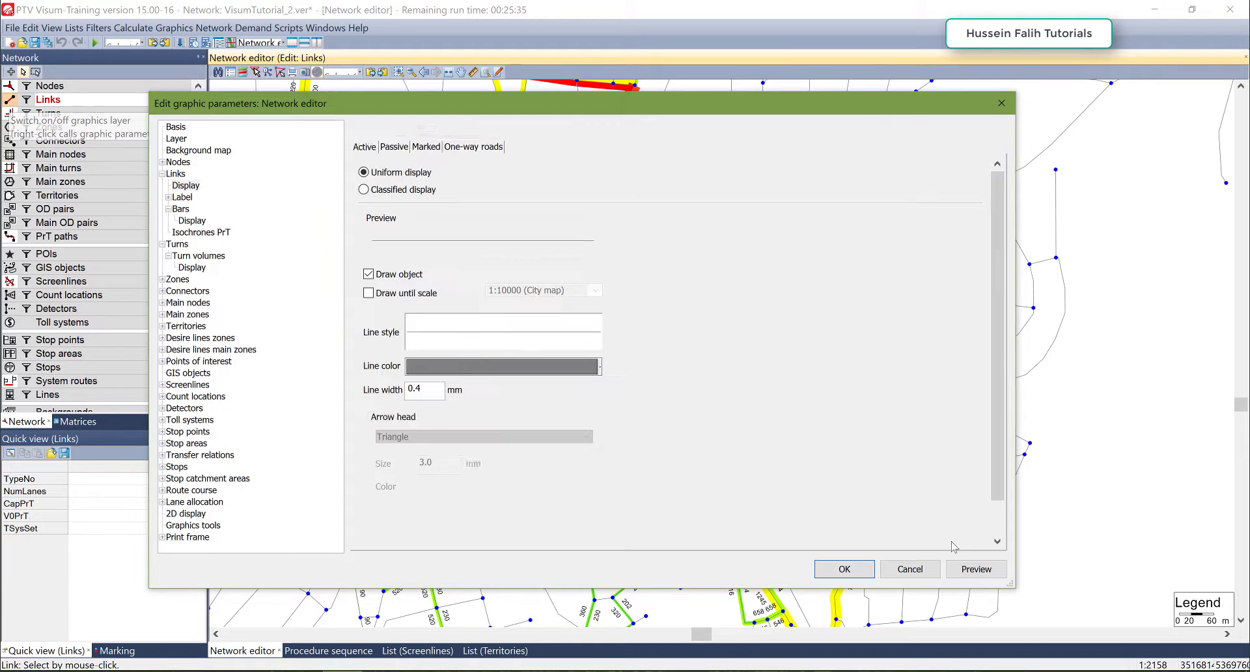
{"action": "left_click", "coordinate": [190, 223]}
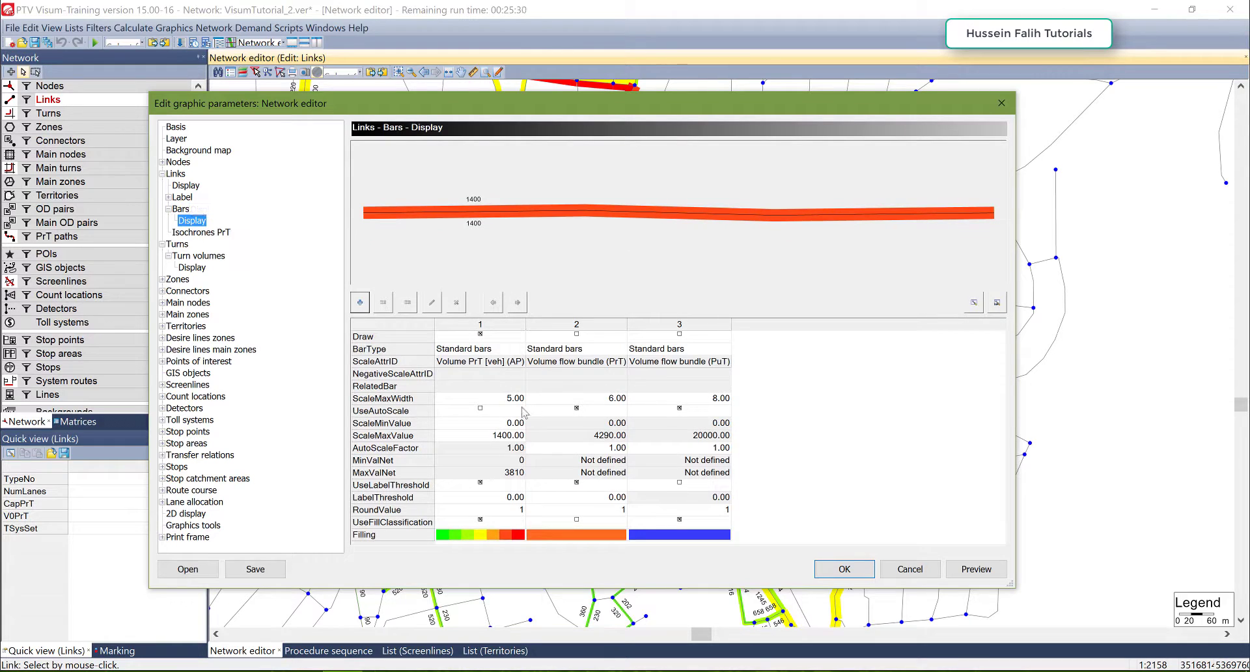
{"action": "left_click", "coordinate": [475, 362]}
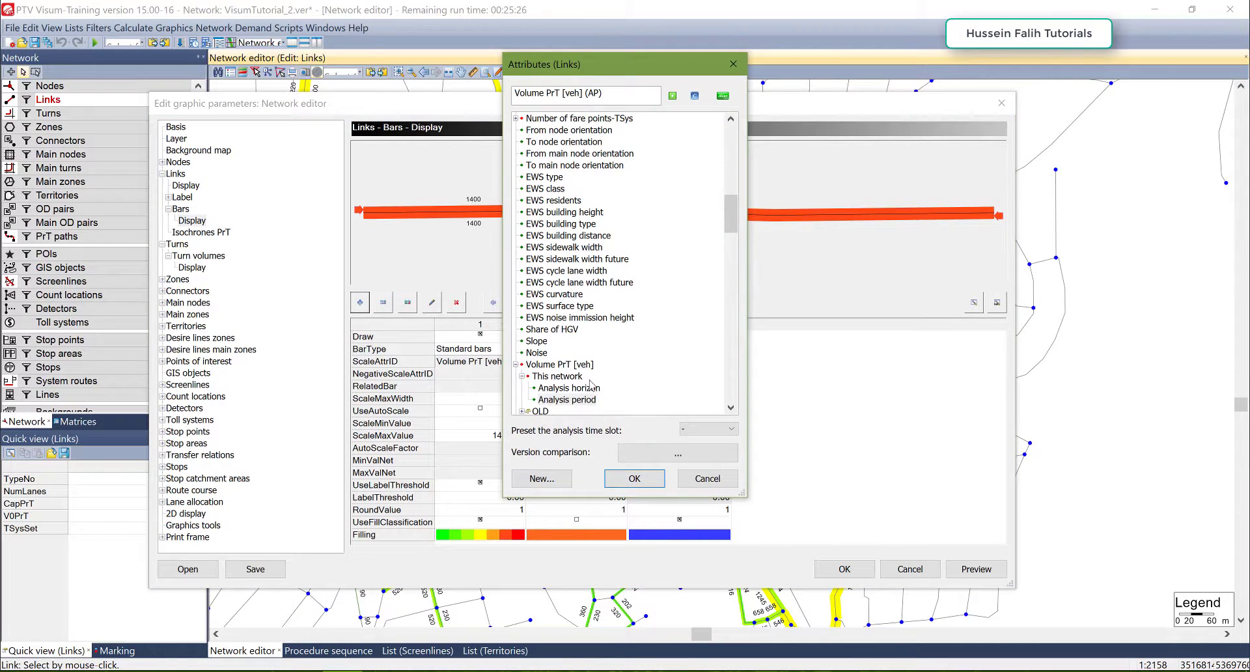
Set the first link bar's ScaleAttrID to the analysis-period Volume PrT [veh] difference OLD - This network
{"action": "left_click_drag", "start_coordinate": [731, 222], "coordinate": [731, 234]}
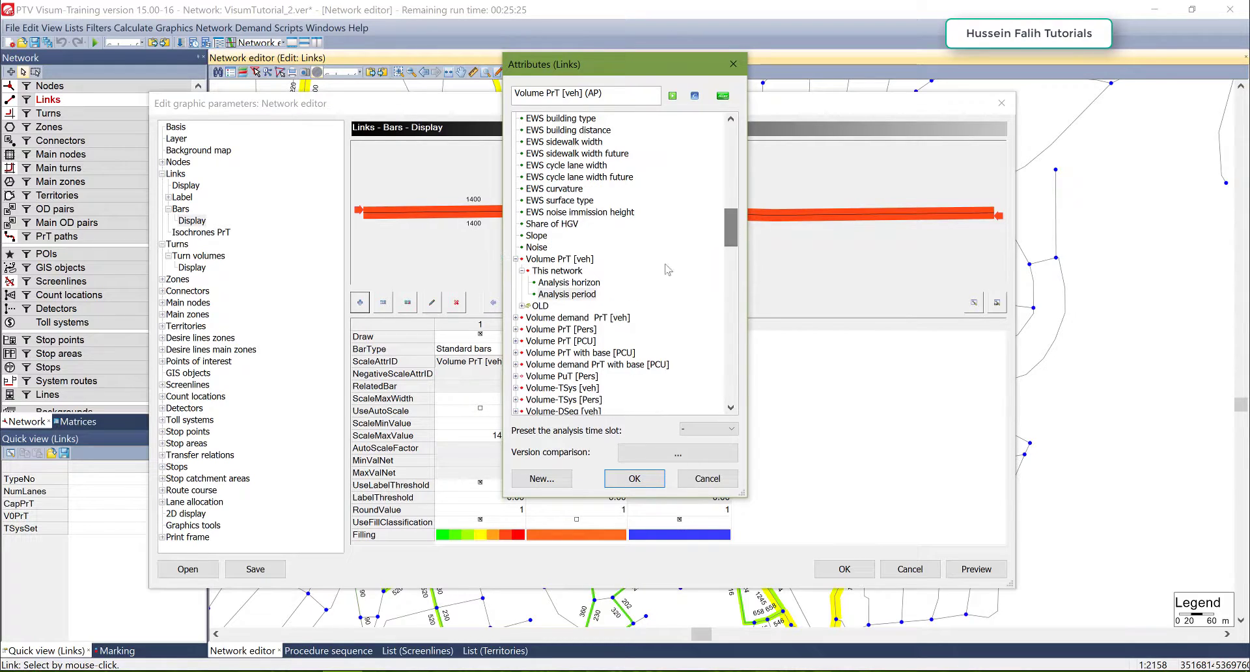
{"action": "left_click", "coordinate": [558, 261]}
{"action": "left_click", "coordinate": [557, 271]}
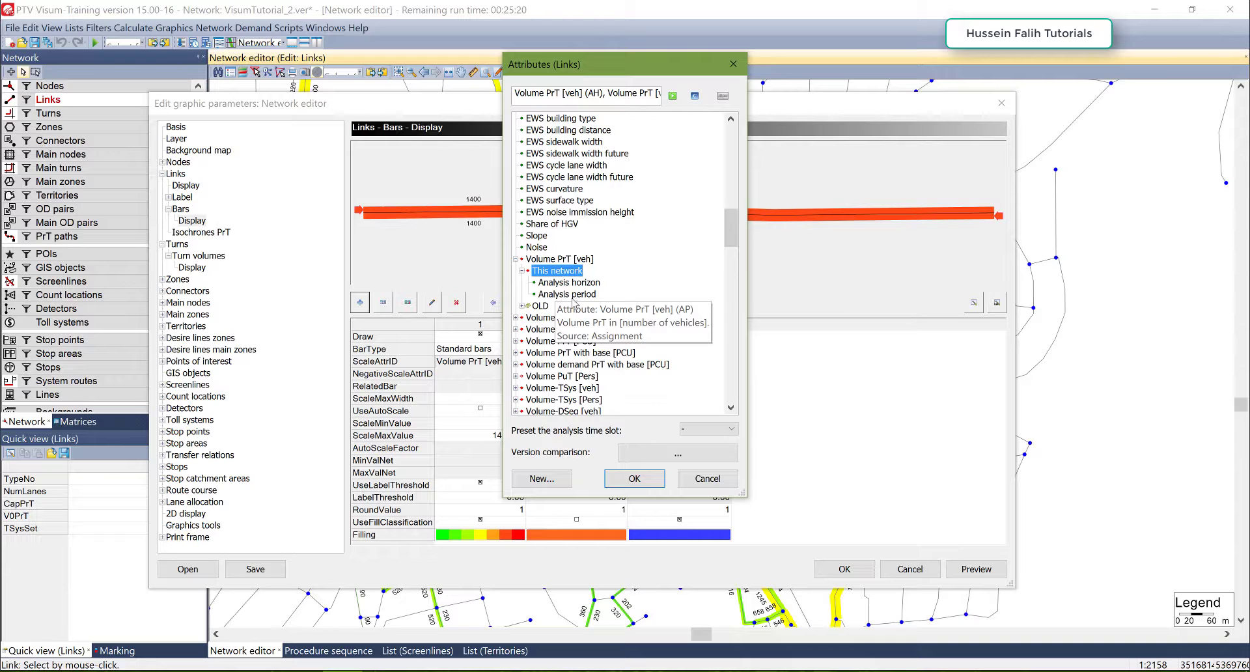
{"action": "left_click", "coordinate": [566, 294]}
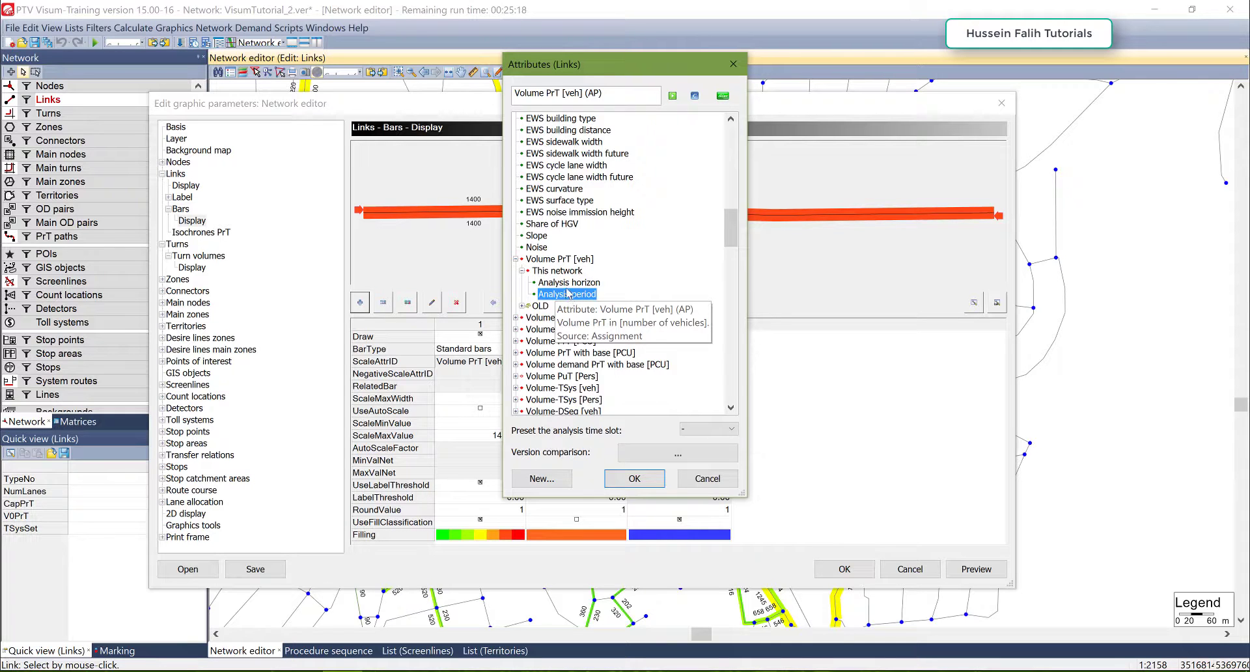
{"action": "scroll", "coordinate": [568, 285], "scroll_direction": "down", "scroll_amount": 1}
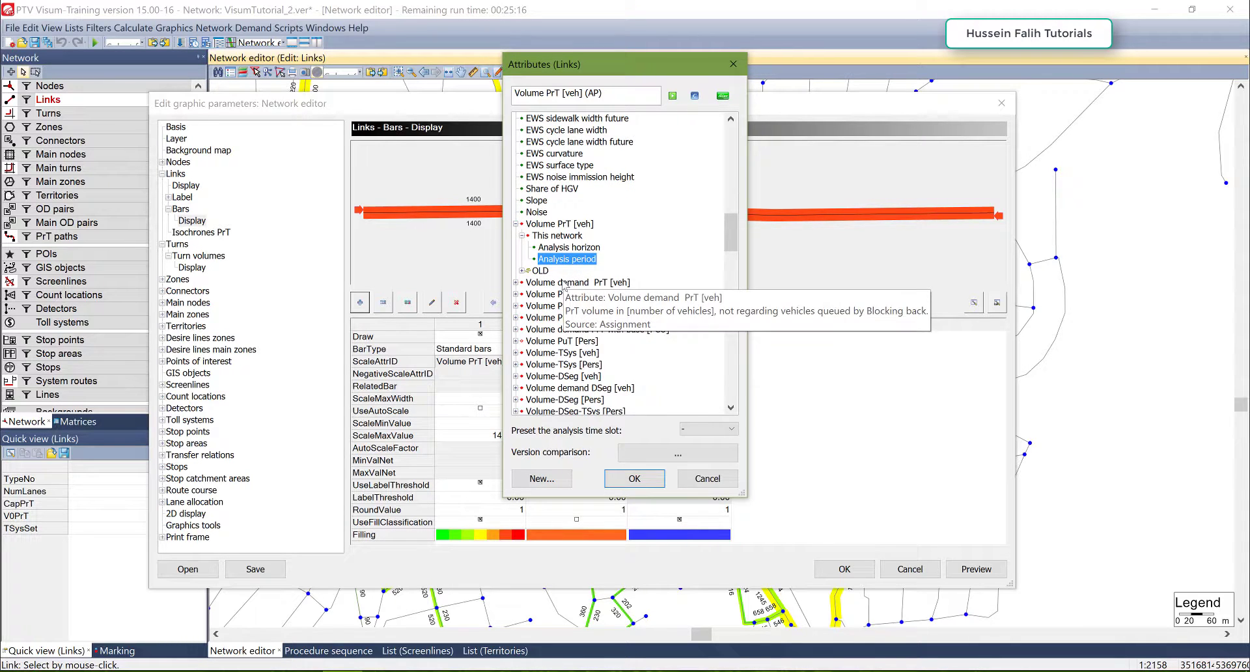
{"action": "left_click", "coordinate": [542, 271]}
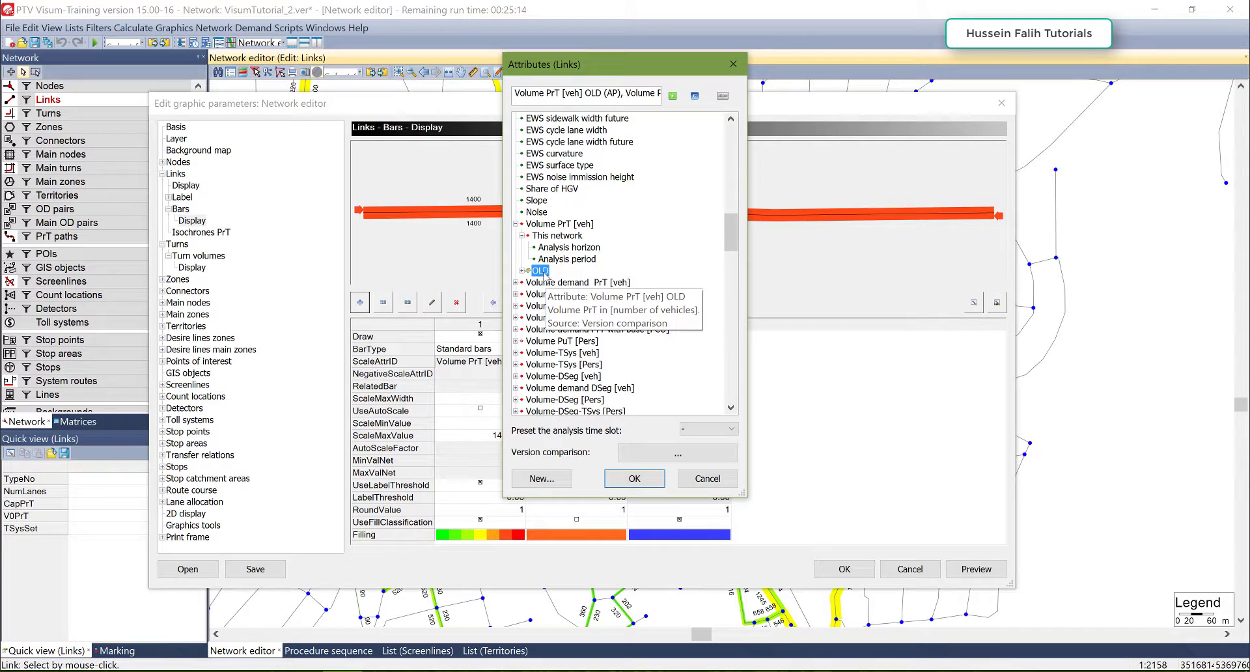
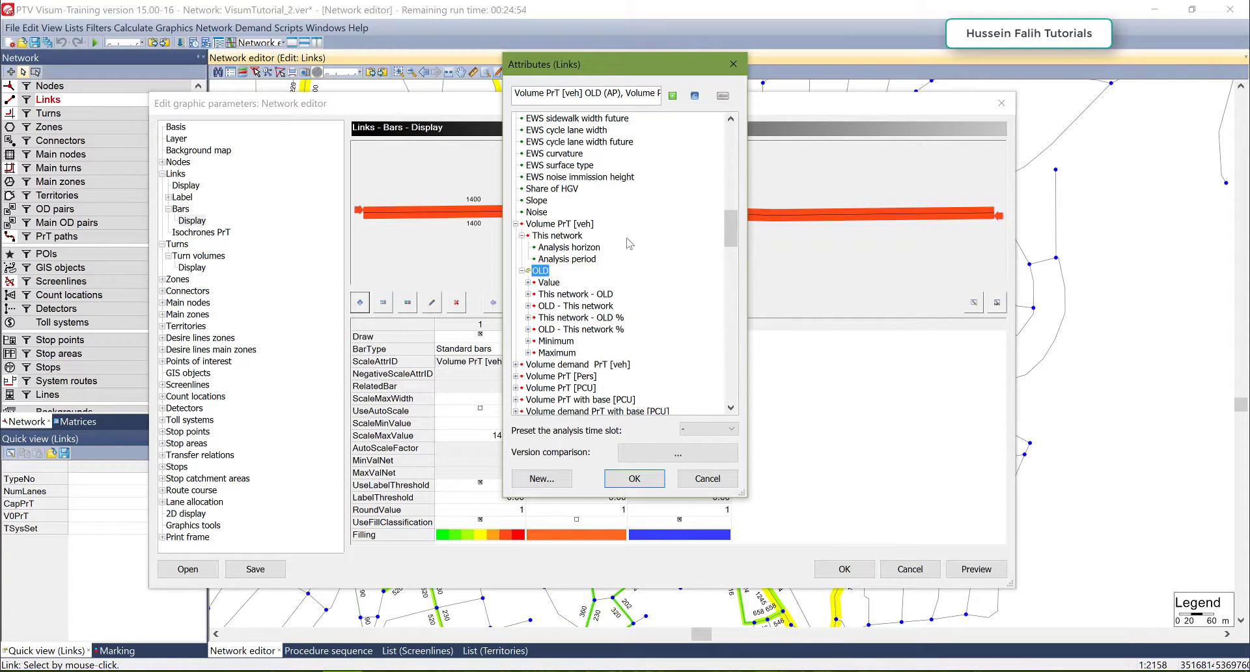
{"action": "left_click", "coordinate": [600, 308]}
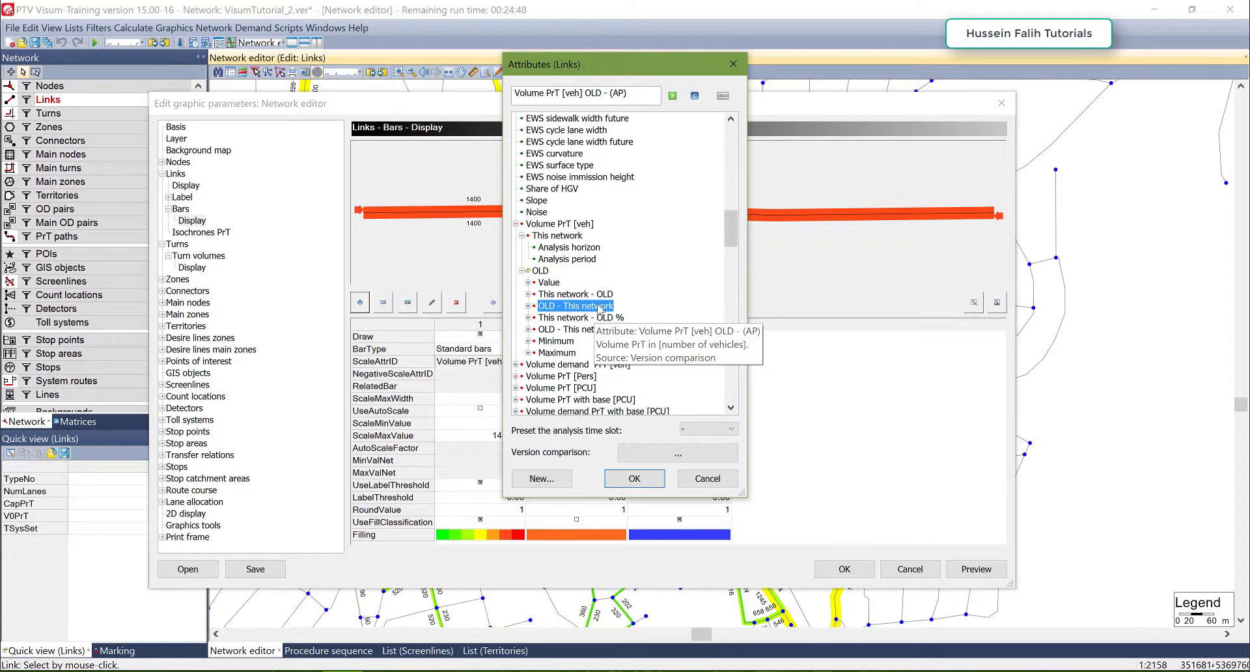
{"action": "double_click", "coordinate": [599, 309]}
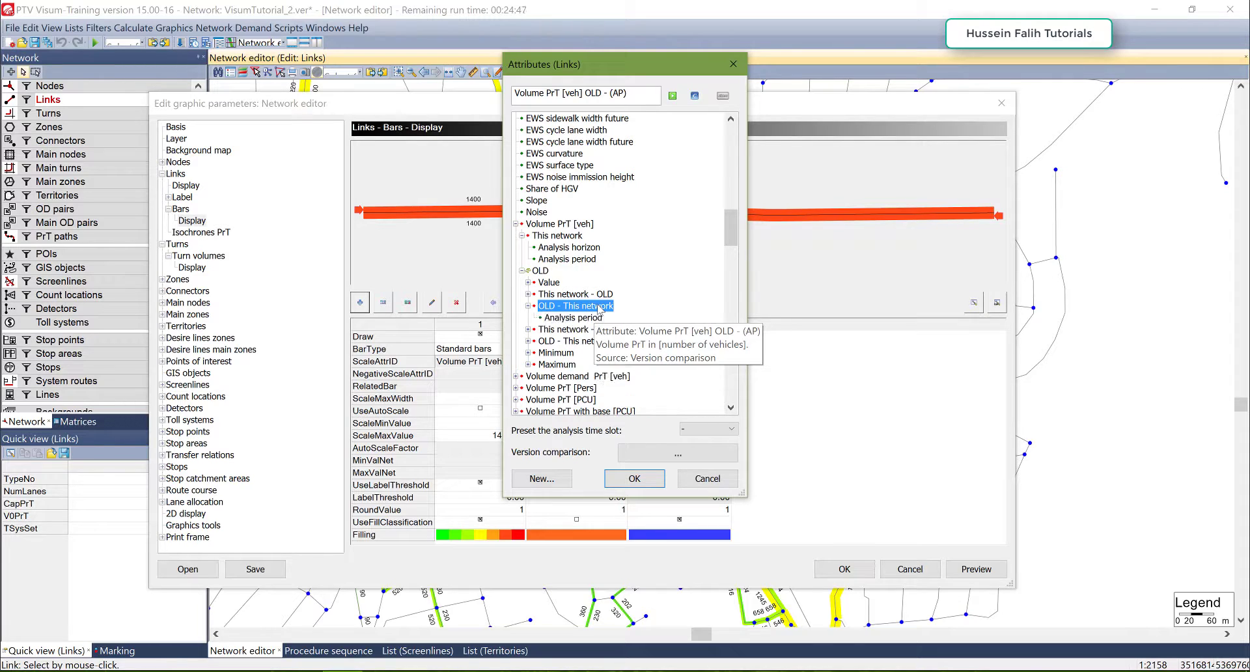
{"action": "double_click", "coordinate": [555, 319]}
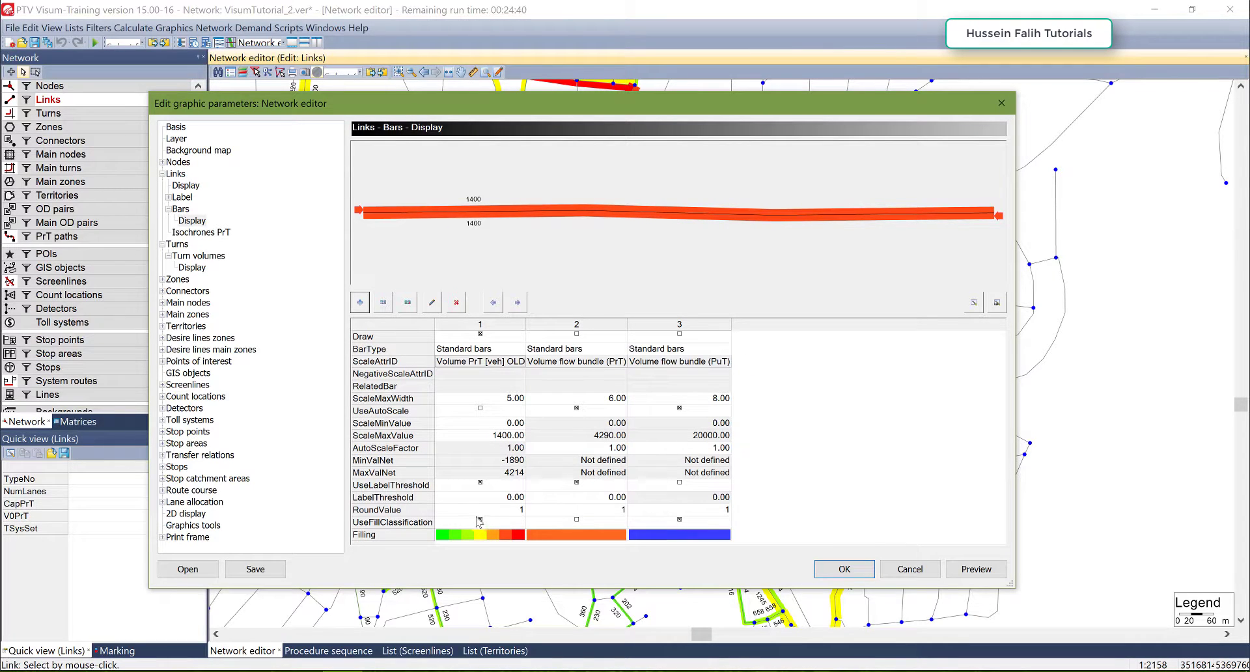
Check the first bar's fill style classes, turn off its fill classification, and preview and apply the bar display
{"action": "double_click", "coordinate": [479, 381]}
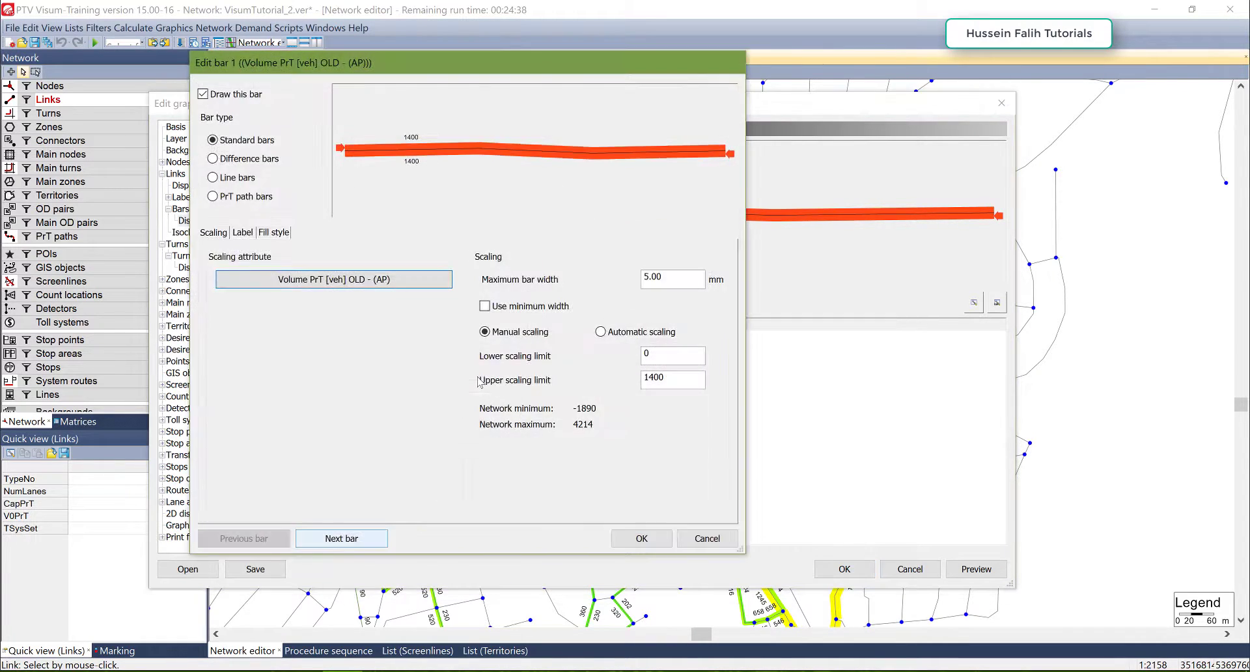
{"action": "left_click", "coordinate": [265, 234]}
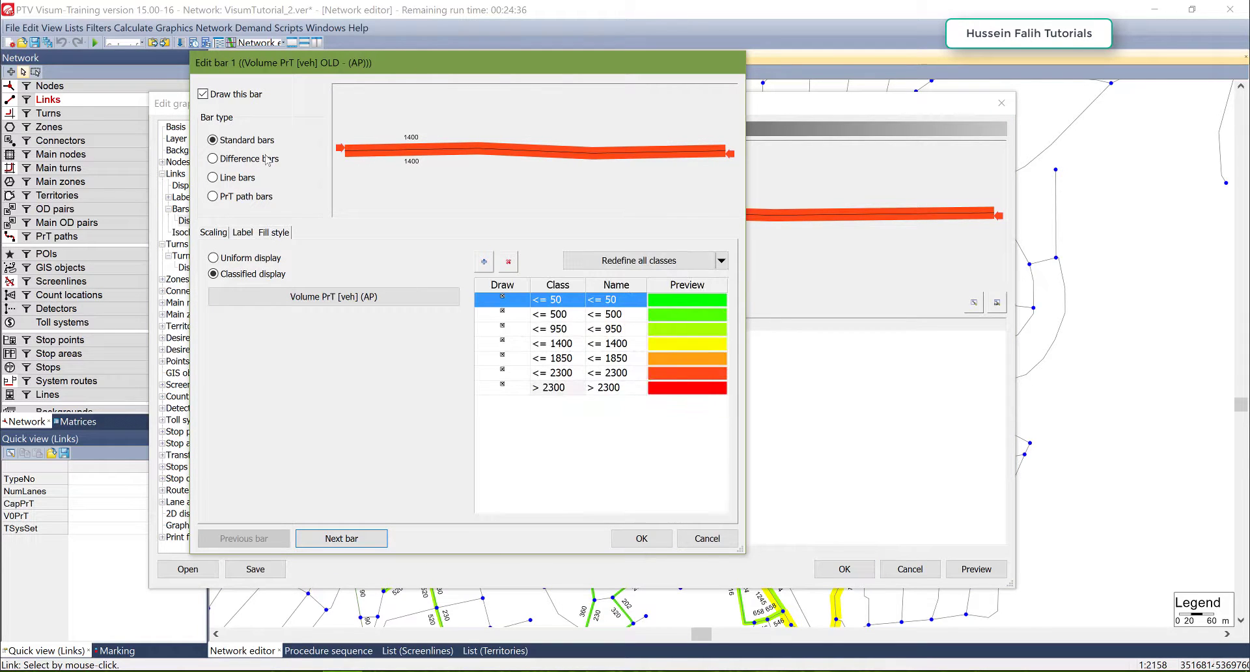
{"action": "left_click_drag", "start_coordinate": [427, 63], "coordinate": [445, 75]}
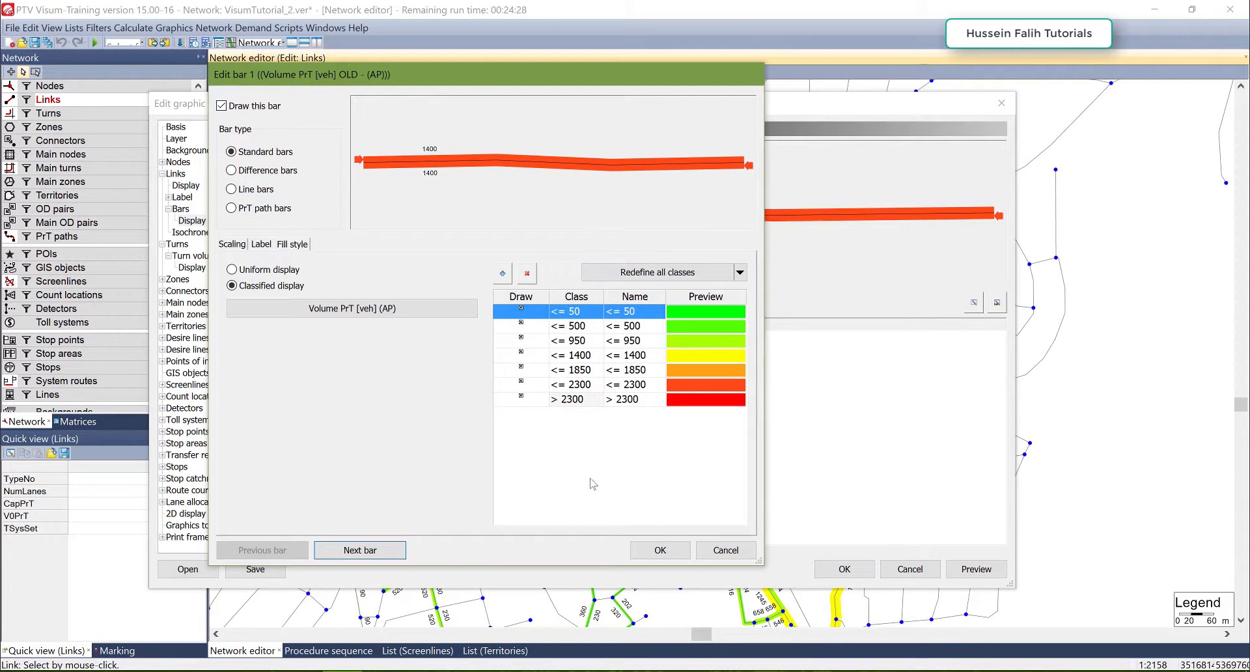
{"action": "left_click", "coordinate": [659, 549]}
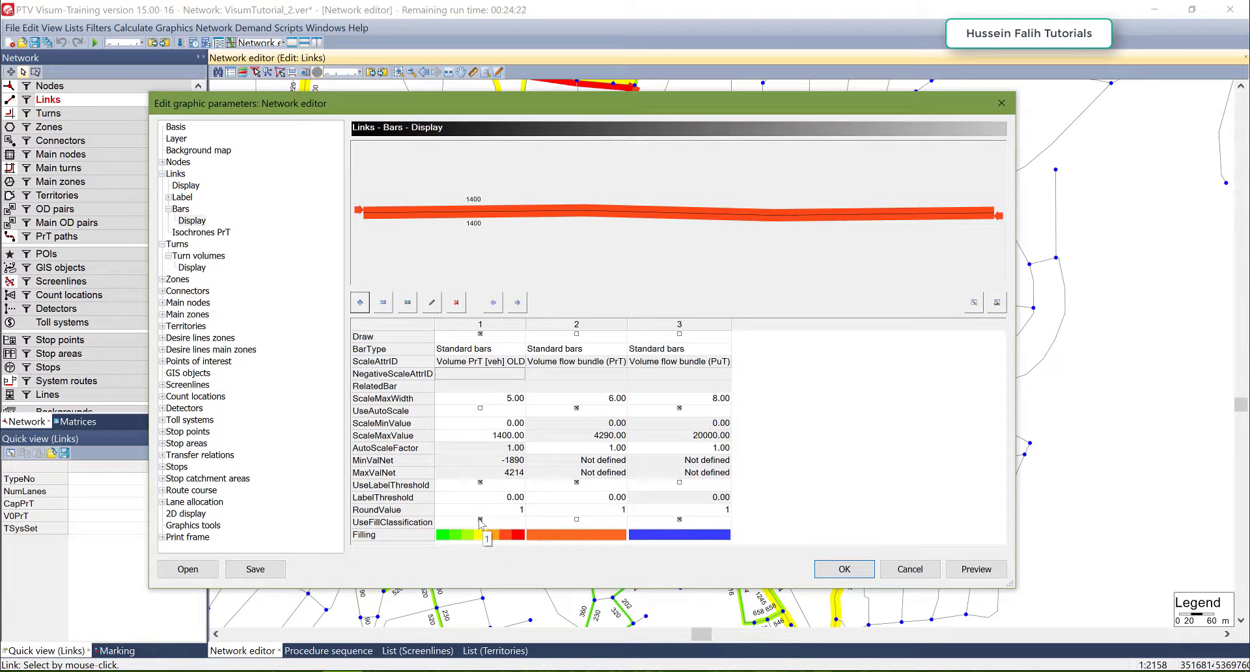
{"action": "left_click", "coordinate": [480, 519]}
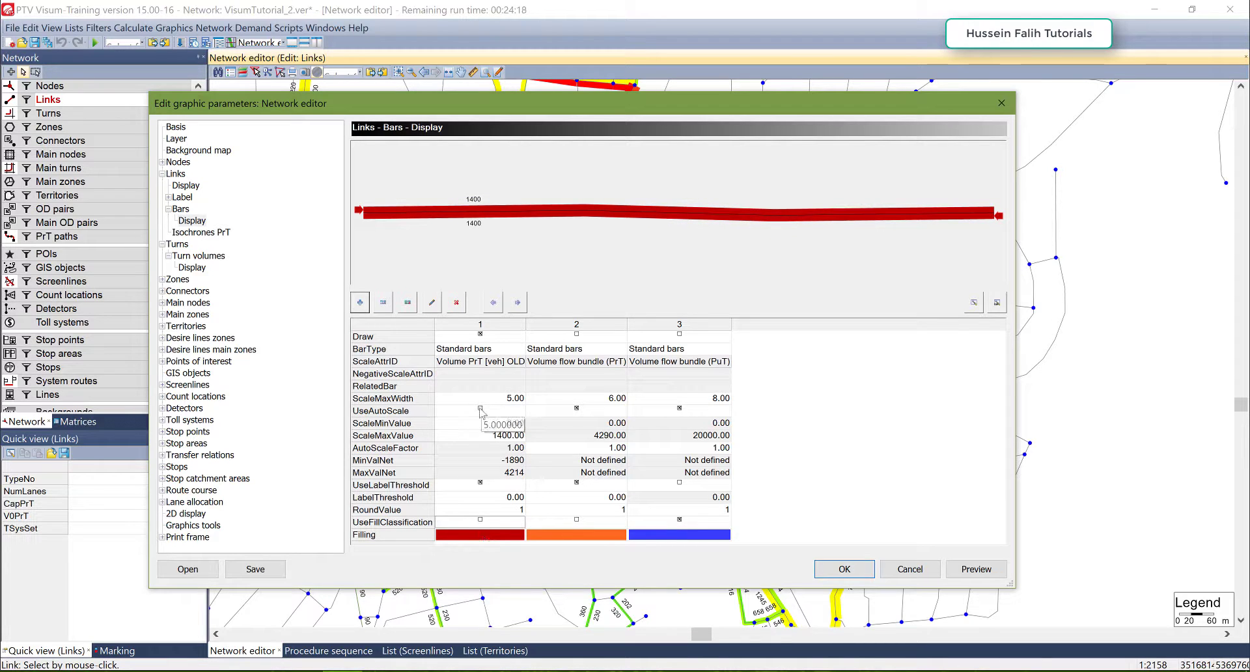
{"action": "left_click", "coordinate": [966, 571]}
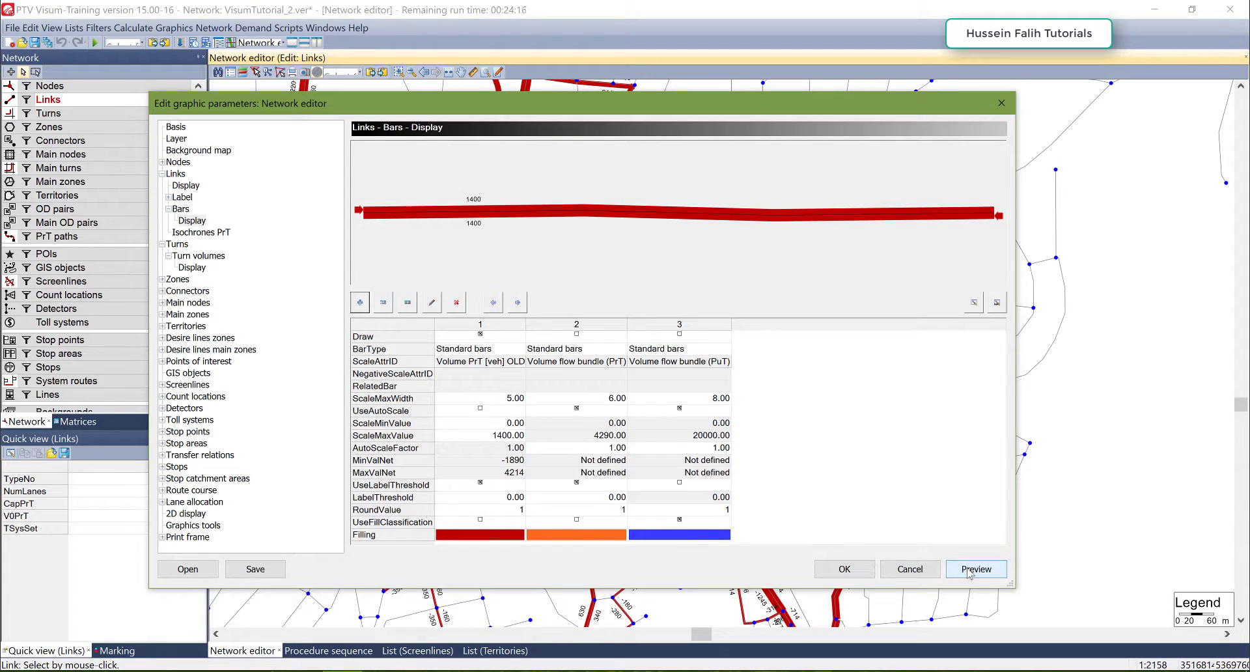
{"action": "left_click", "coordinate": [863, 570]}
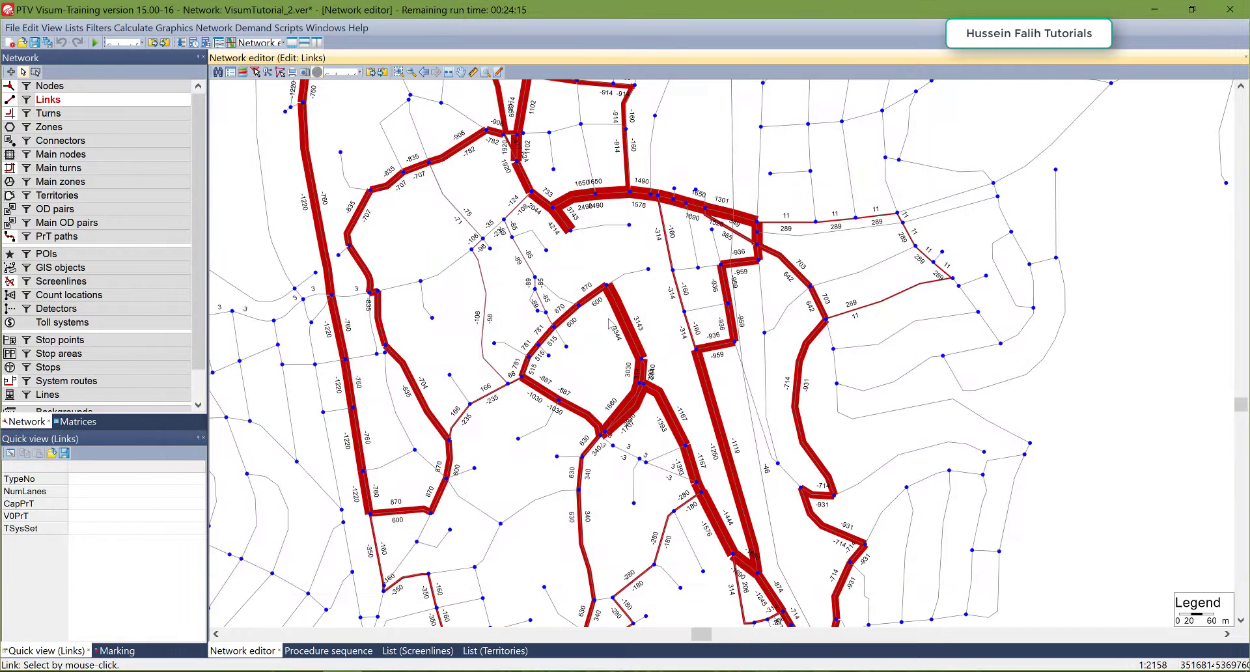
Examine the volume difference bars around the deleted link and recheck the first bar's scaling attribute in the link bar settings
{"action": "left_click_drag", "start_coordinate": [608, 320], "coordinate": [632, 354]}
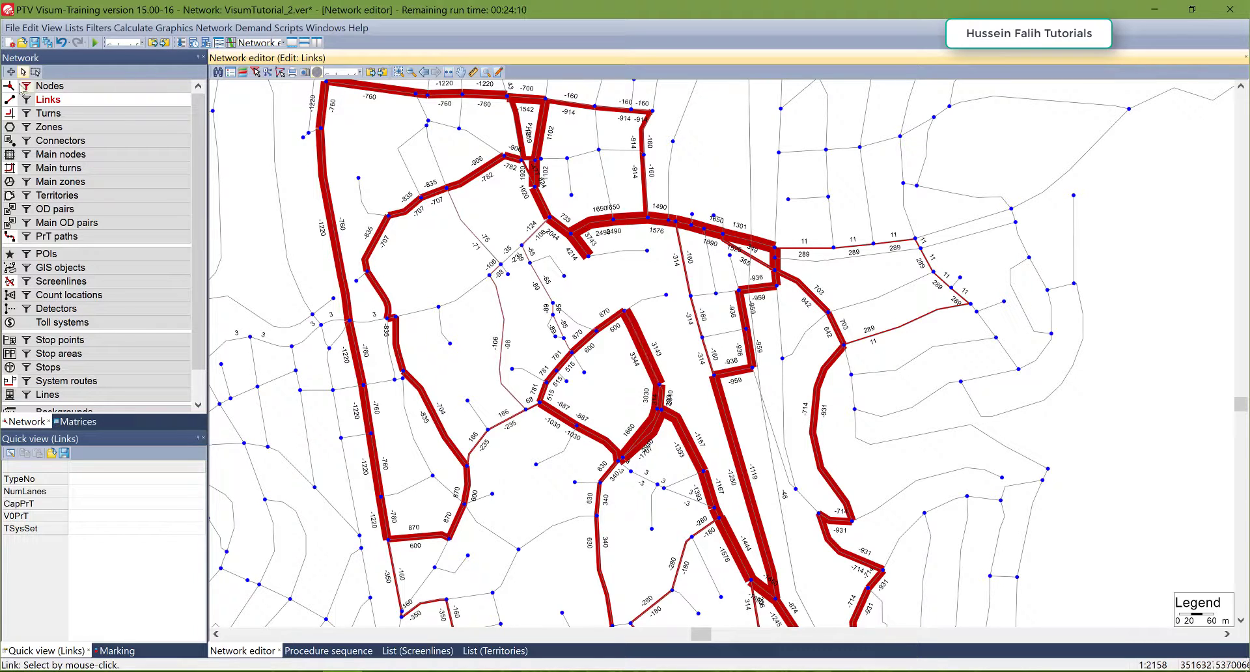
{"action": "left_click_drag", "start_coordinate": [639, 344], "coordinate": [561, 321]}
{"action": "left_click", "coordinate": [10, 100]}
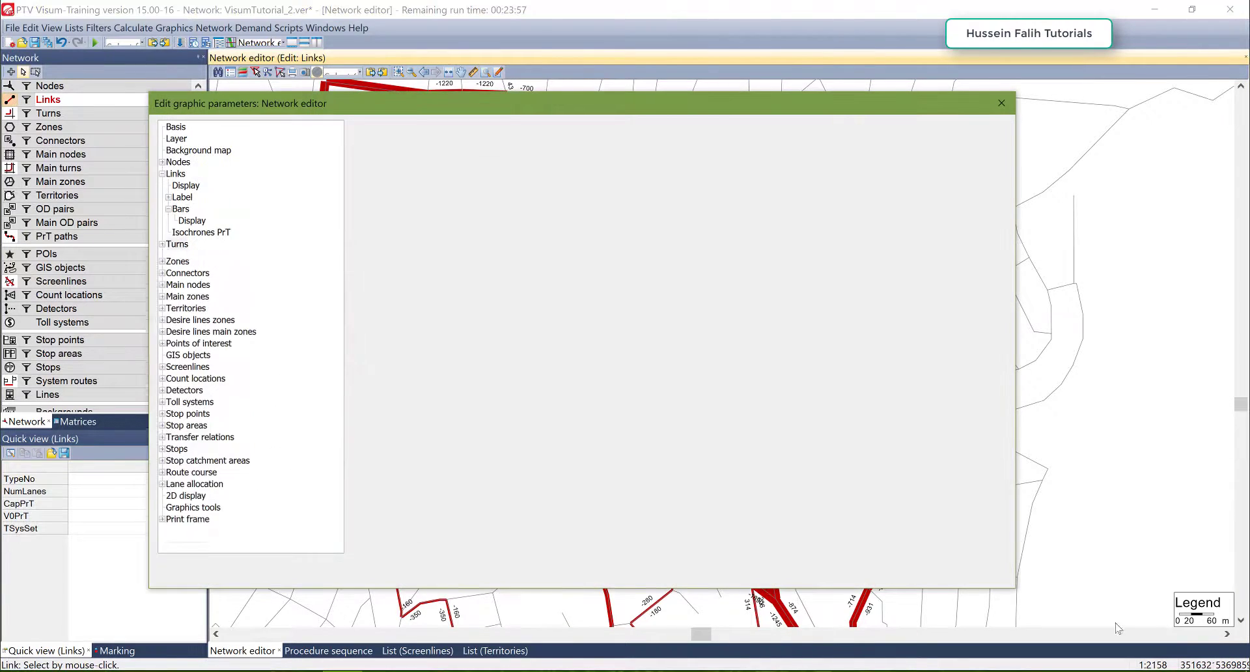
{"action": "left_click", "coordinate": [188, 221]}
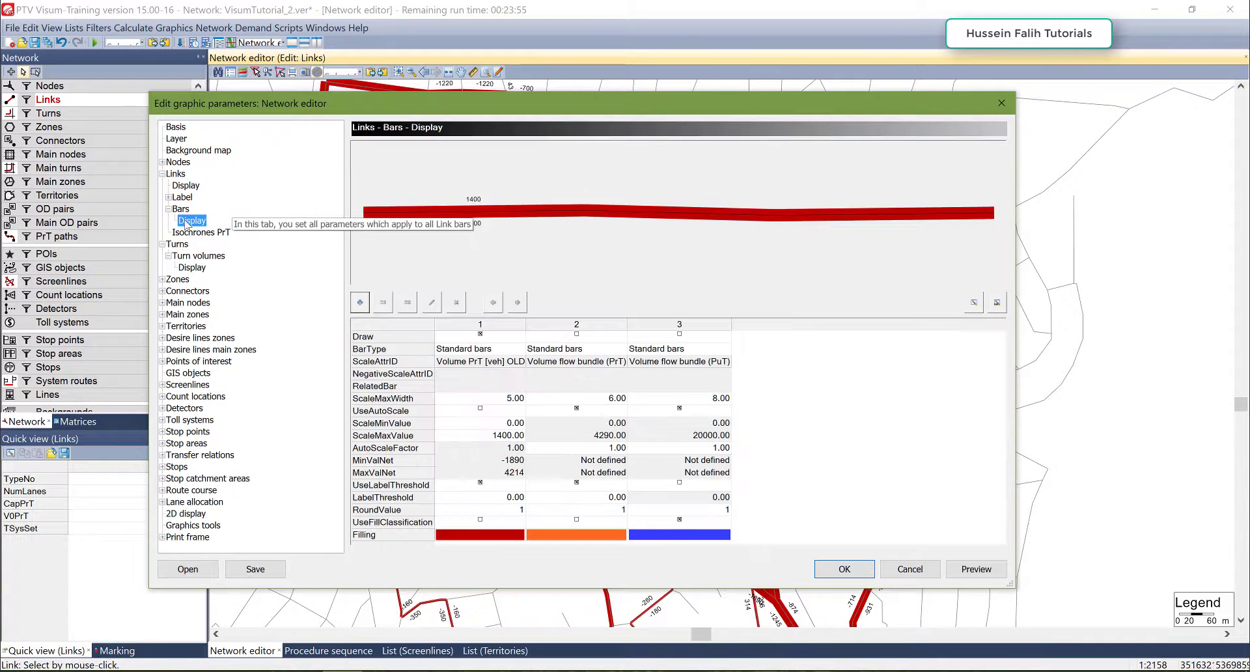
{"action": "double_click", "coordinate": [473, 369]}
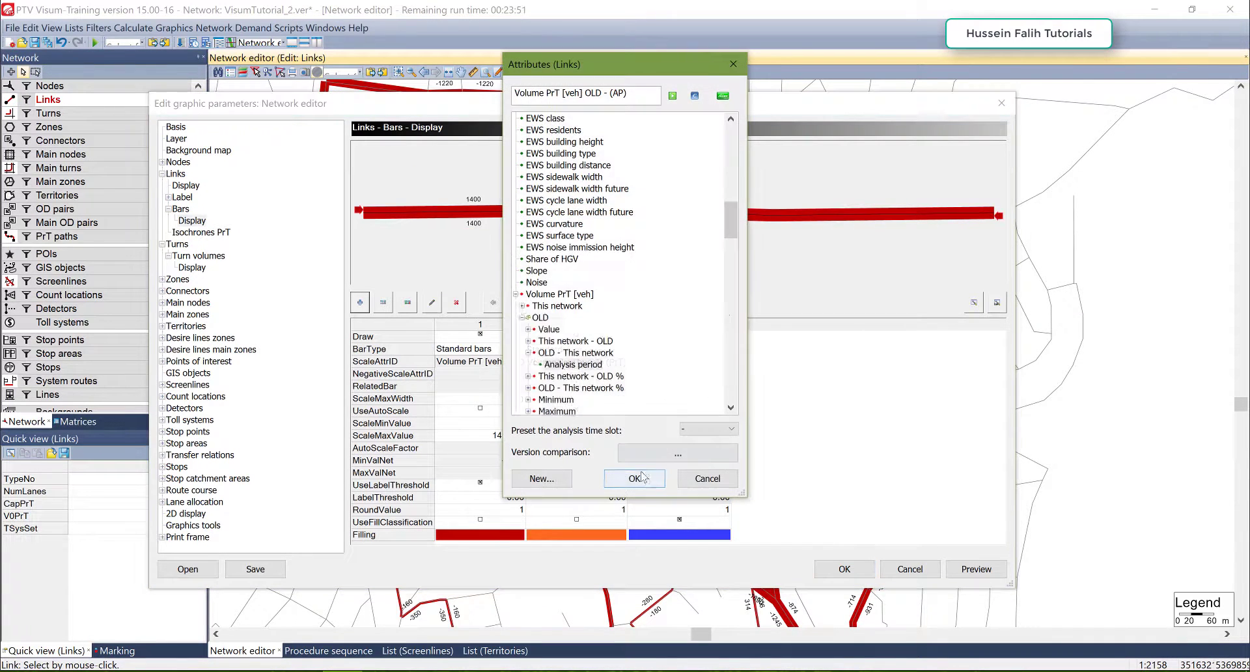
{"action": "left_click_drag", "start_coordinate": [732, 222], "coordinate": [733, 349]}
{"action": "left_click", "coordinate": [707, 478]}
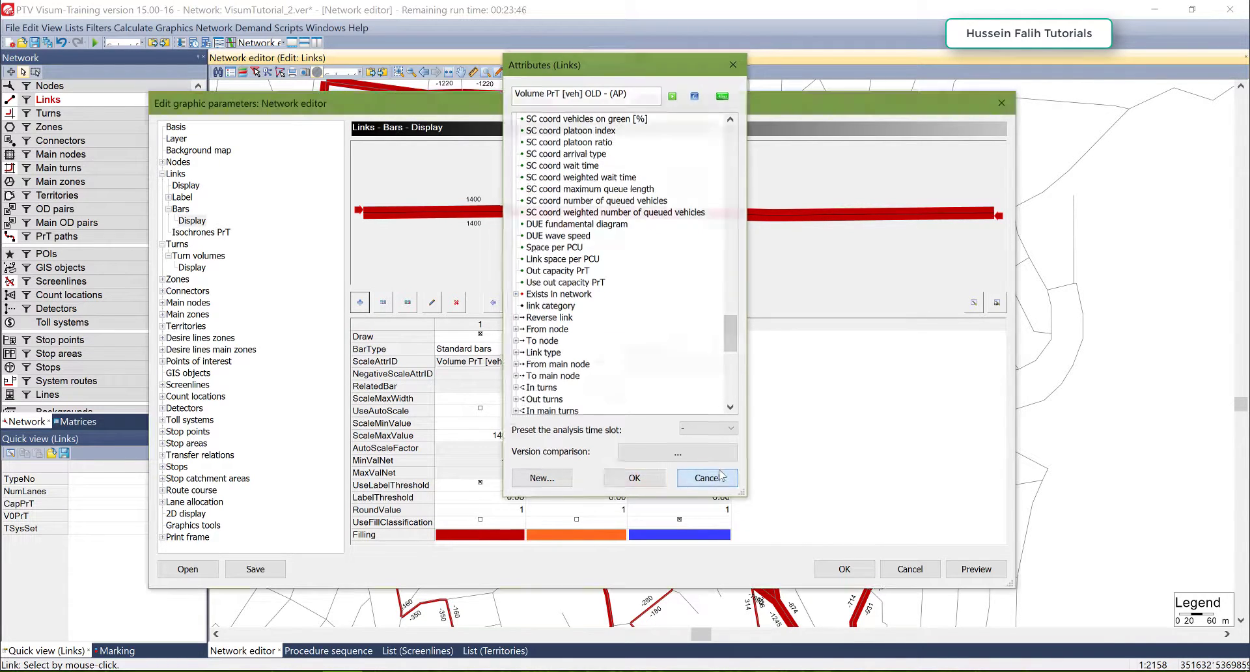
{"action": "left_click", "coordinate": [844, 569]}
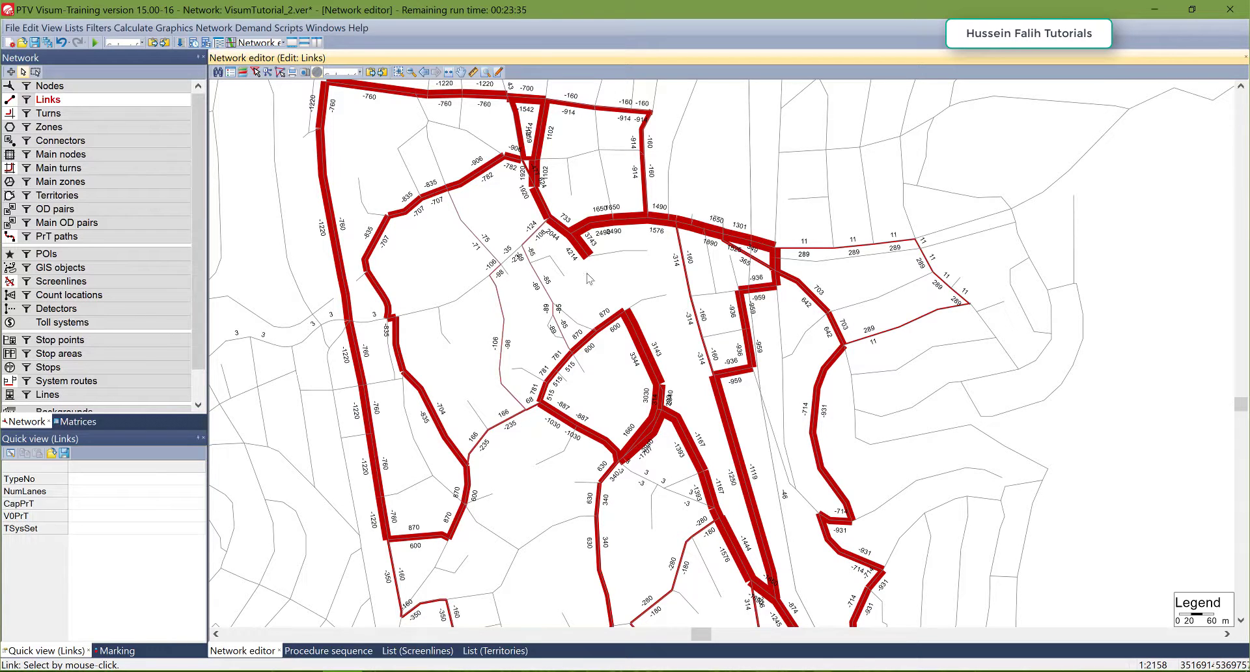
{"action": "middle_click", "coordinate": [593, 369]}
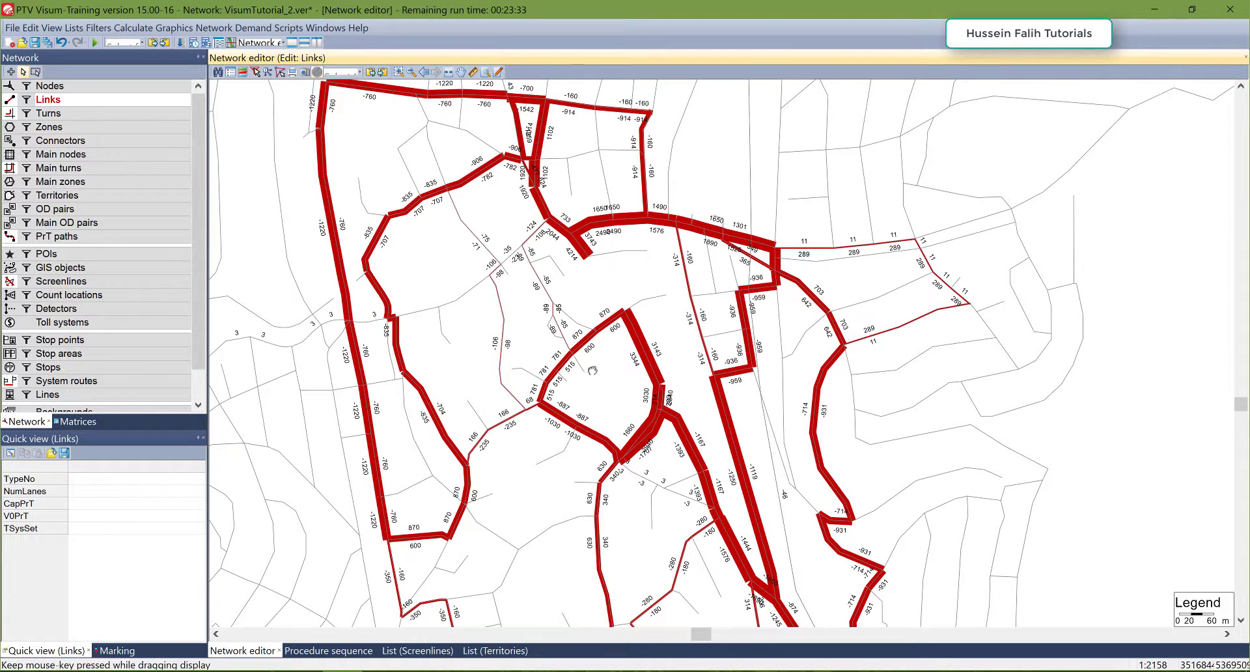
{"action": "left_click_drag", "start_coordinate": [592, 370], "coordinate": [612, 246]}
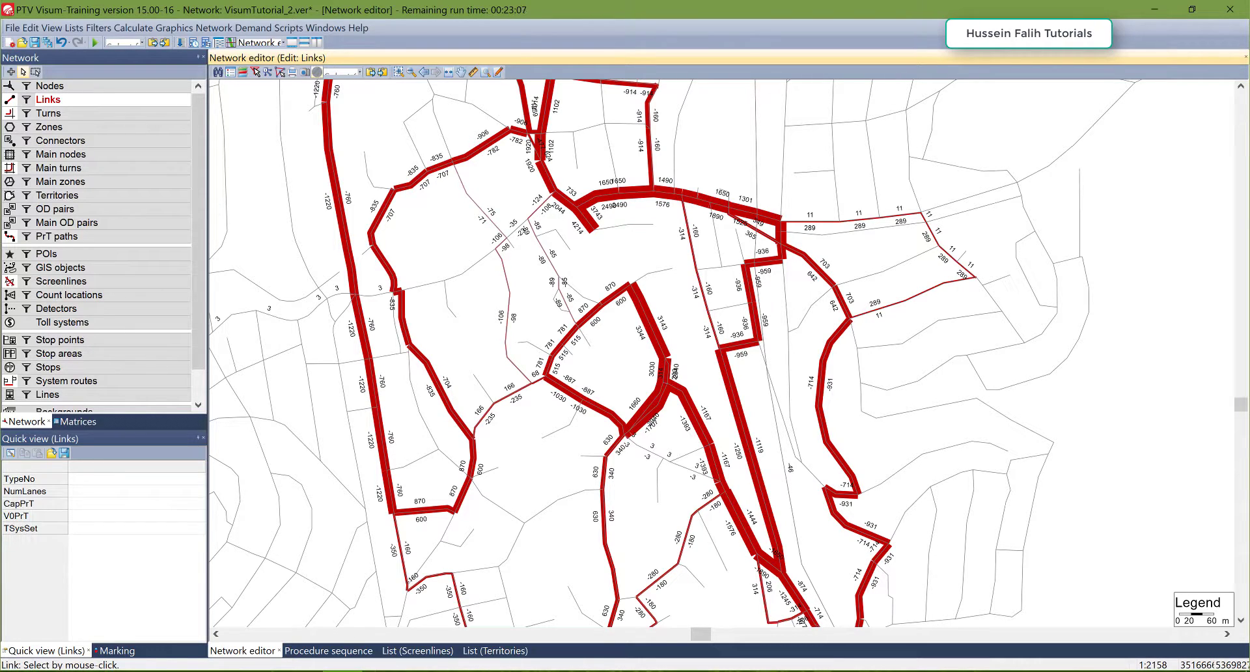
Turn off the drawing of bars and bar labels for the Links layer and apply the graphic parameters
{"action": "right_click", "coordinate": [9, 101]}
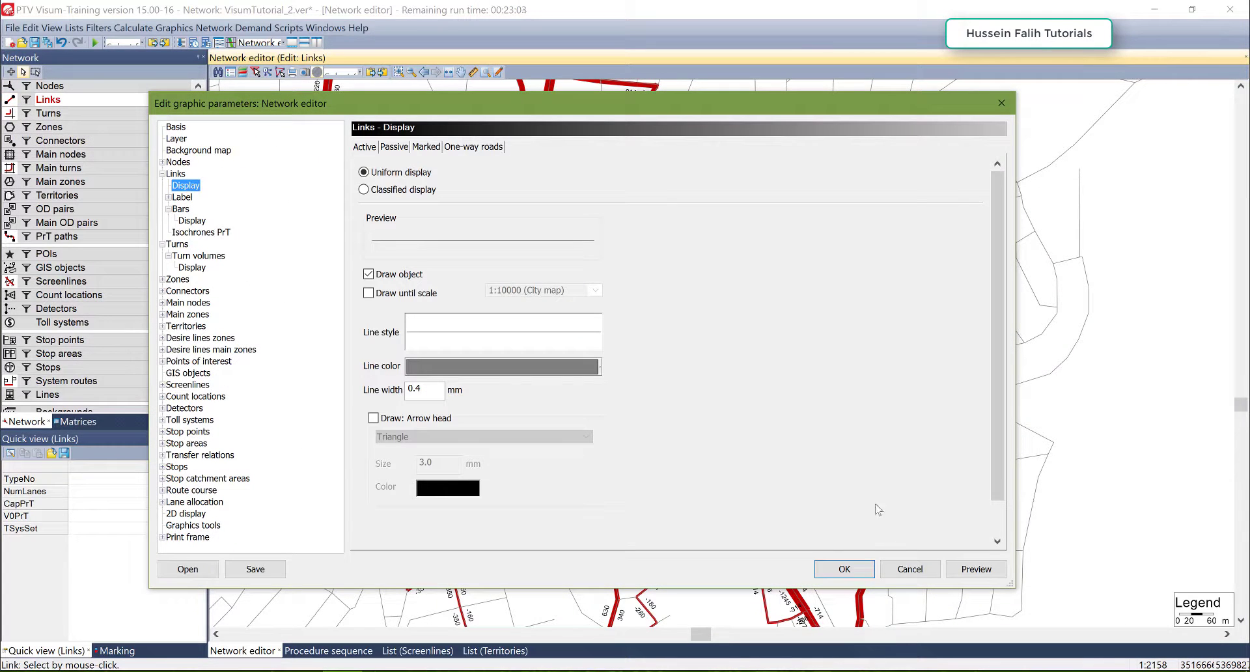
{"action": "key", "text": "Up"}
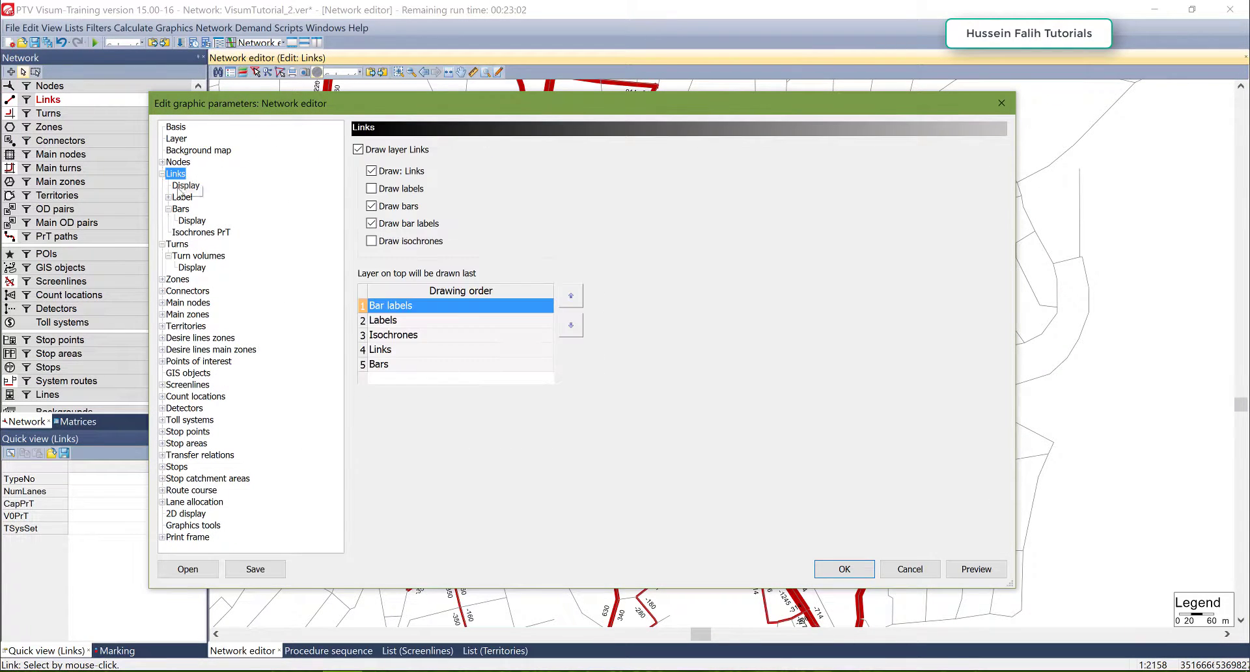
{"action": "left_click", "coordinate": [412, 224]}
{"action": "left_click", "coordinate": [403, 206]}
{"action": "left_click", "coordinate": [844, 569]}
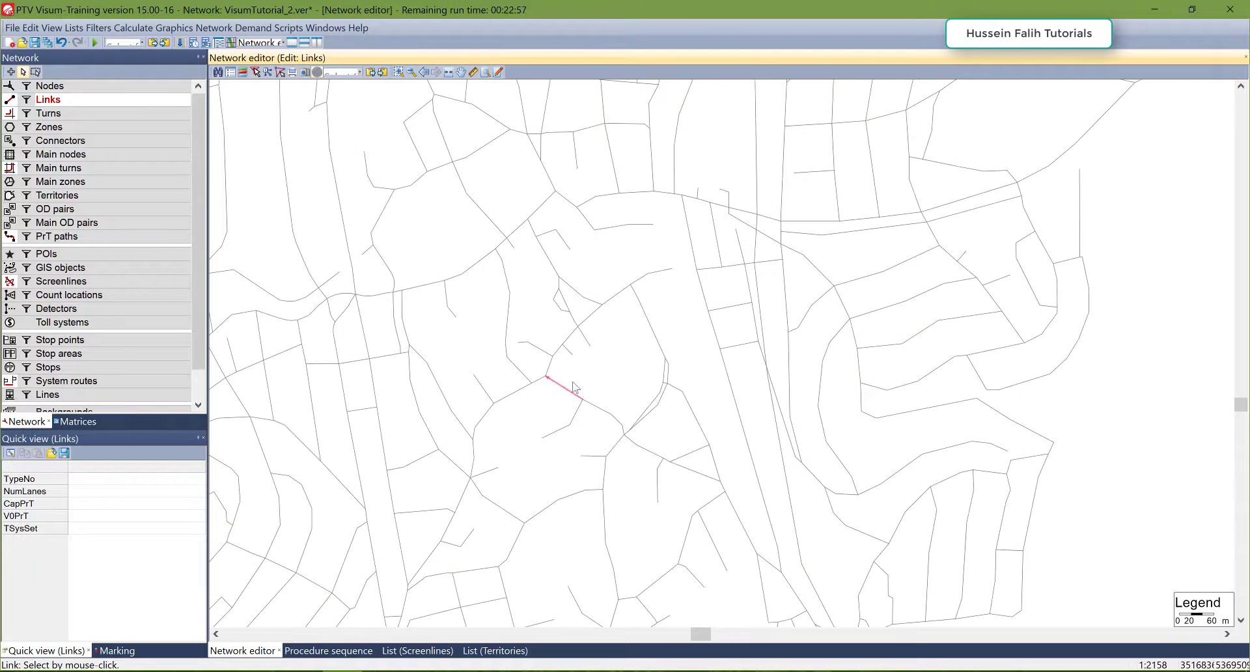
Switch the display of the Nodes layer on in the network editor
{"action": "scroll", "coordinate": [622, 326], "scroll_direction": "down", "scroll_amount": 2}
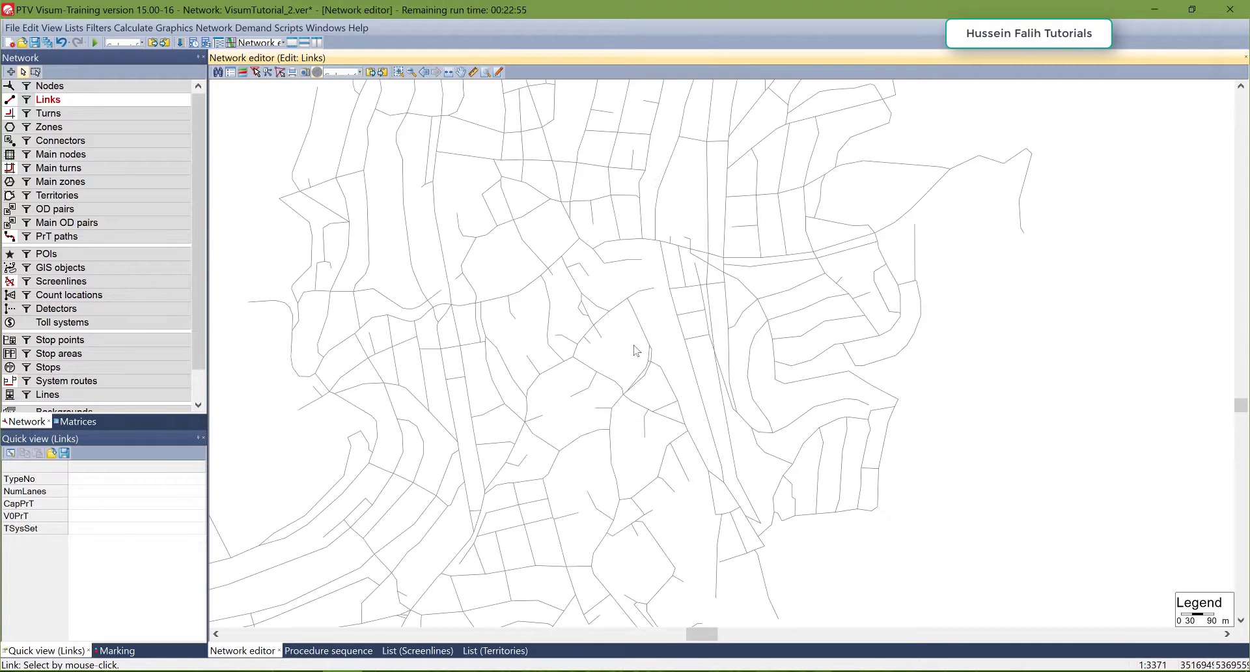
{"action": "scroll", "coordinate": [635, 350], "scroll_direction": "up", "scroll_amount": 2}
{"action": "left_click_drag", "start_coordinate": [635, 350], "coordinate": [668, 388]}
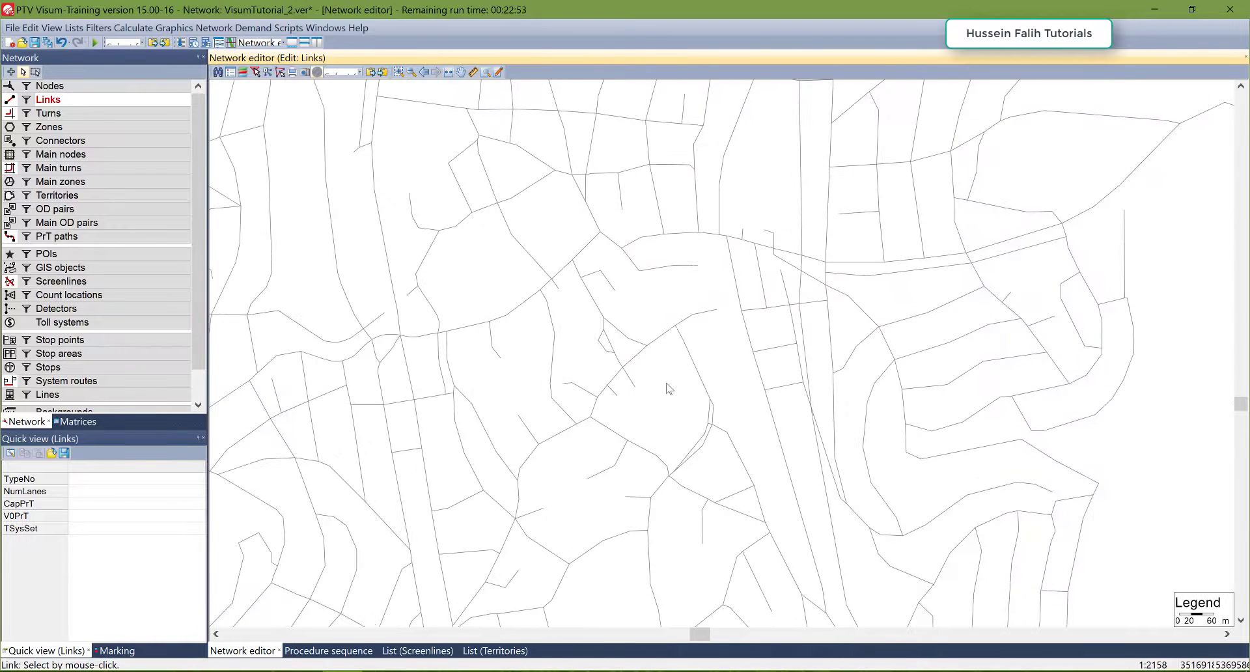
{"action": "left_click", "coordinate": [15, 101]}
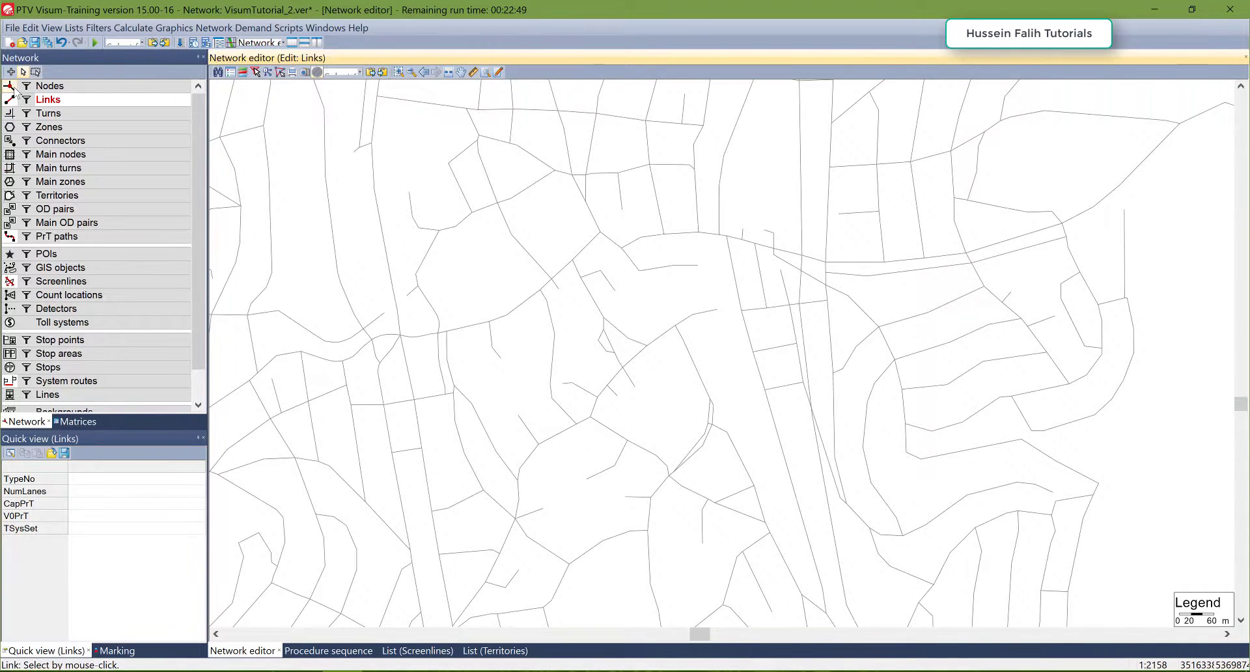
{"action": "left_click_drag", "start_coordinate": [630, 321], "coordinate": [640, 293]}
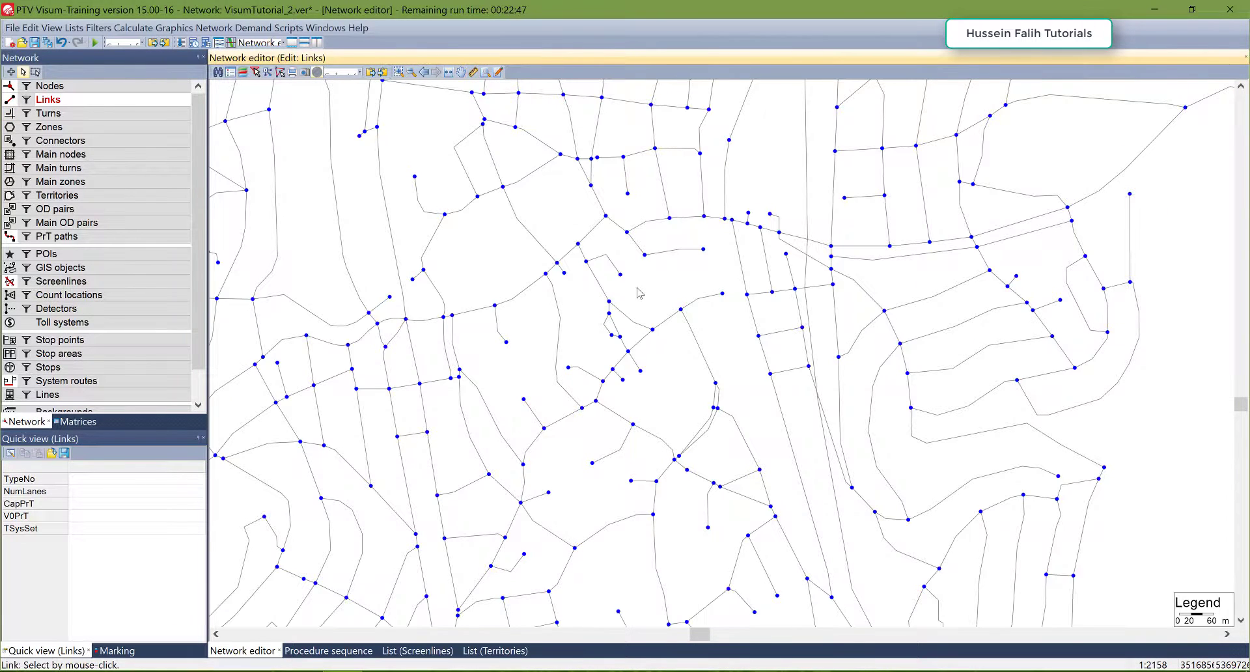
{"action": "scroll", "coordinate": [644, 286], "scroll_direction": "down", "scroll_amount": 1}
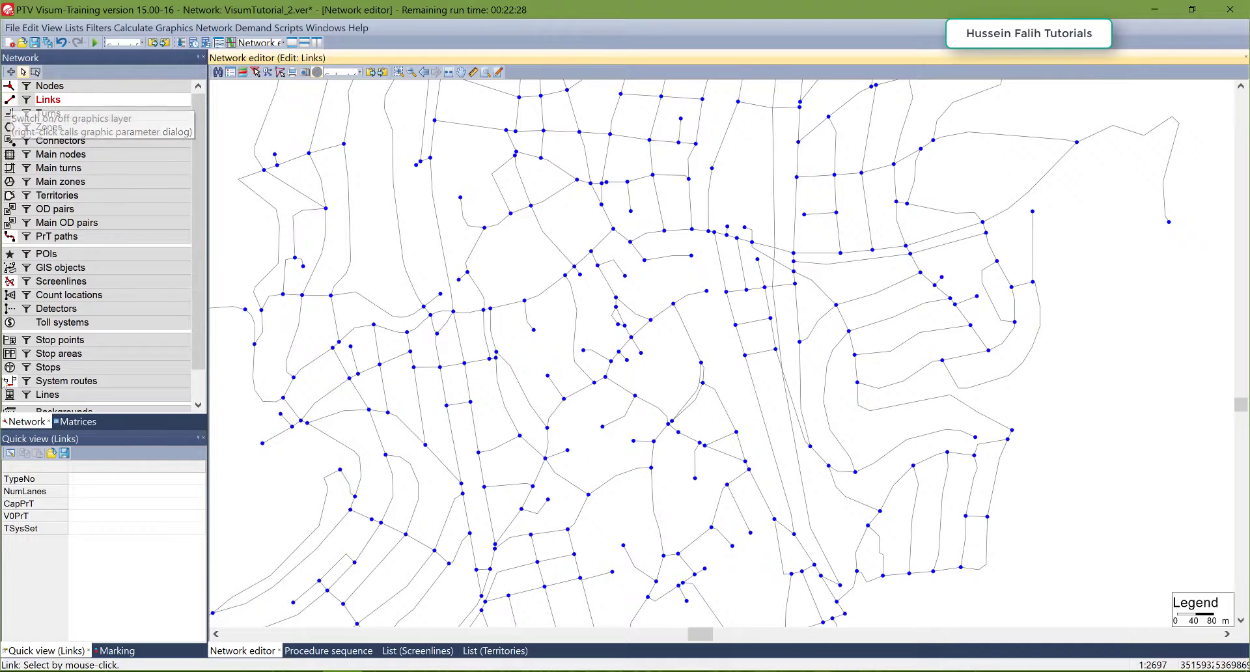
{"action": "double_click", "coordinate": [15, 99]}
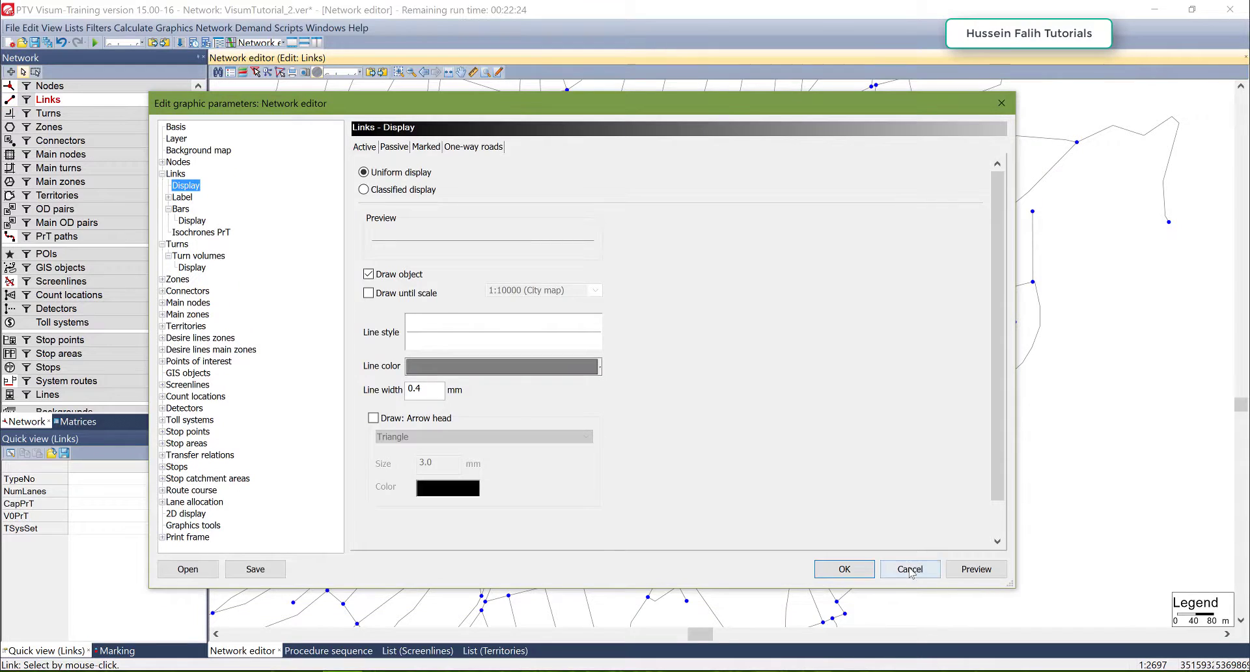
{"action": "left_click", "coordinate": [910, 568]}
{"action": "left_click", "coordinate": [173, 28]}
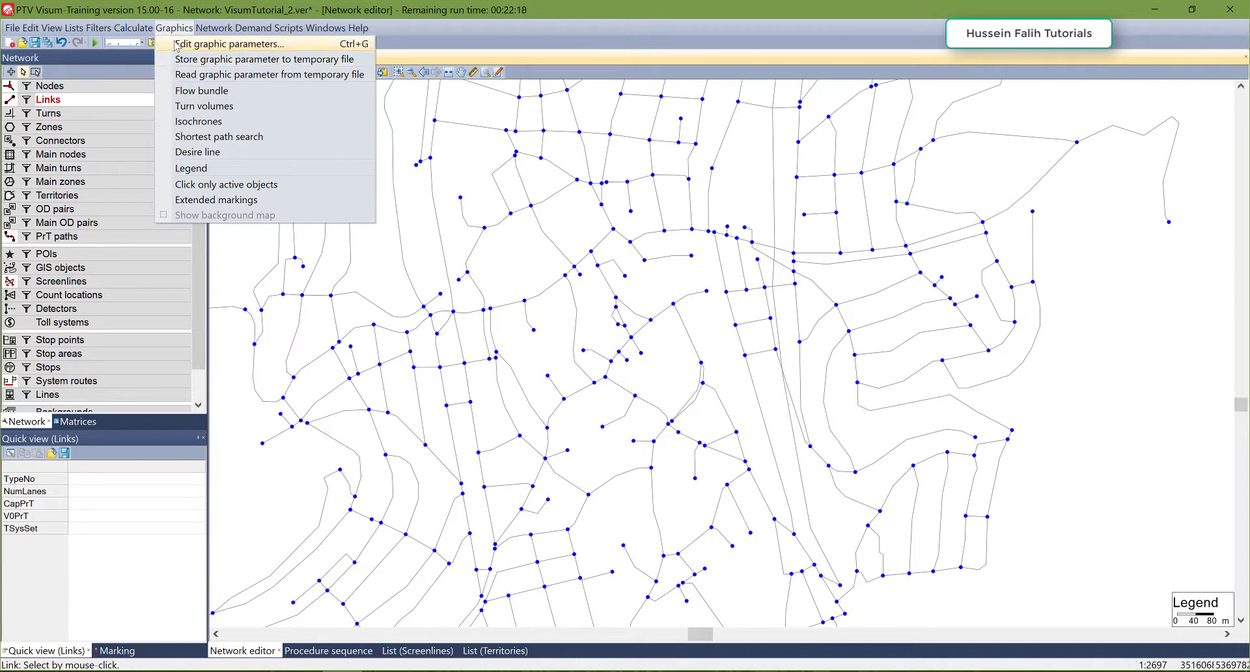
{"action": "left_click", "coordinate": [176, 44]}
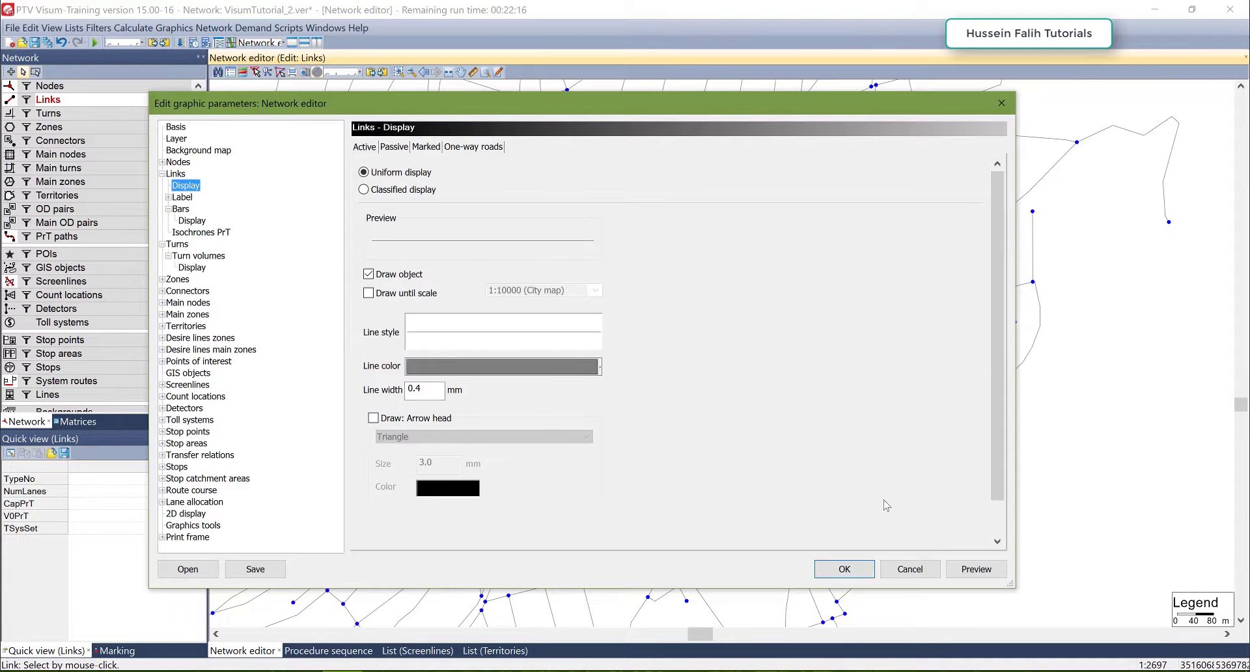
{"action": "left_click", "coordinate": [909, 568]}
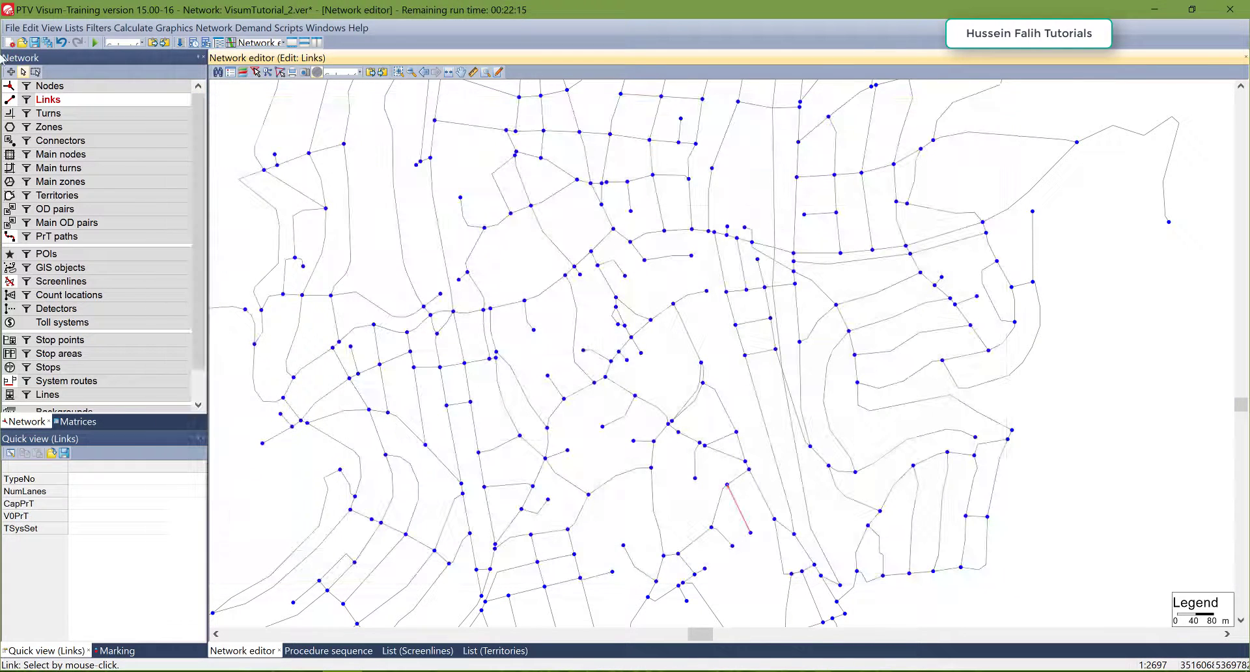
Enable the 2D display layer in the network editor's graphic parameters and base it on Nodes
{"action": "double_click", "coordinate": [20, 100]}
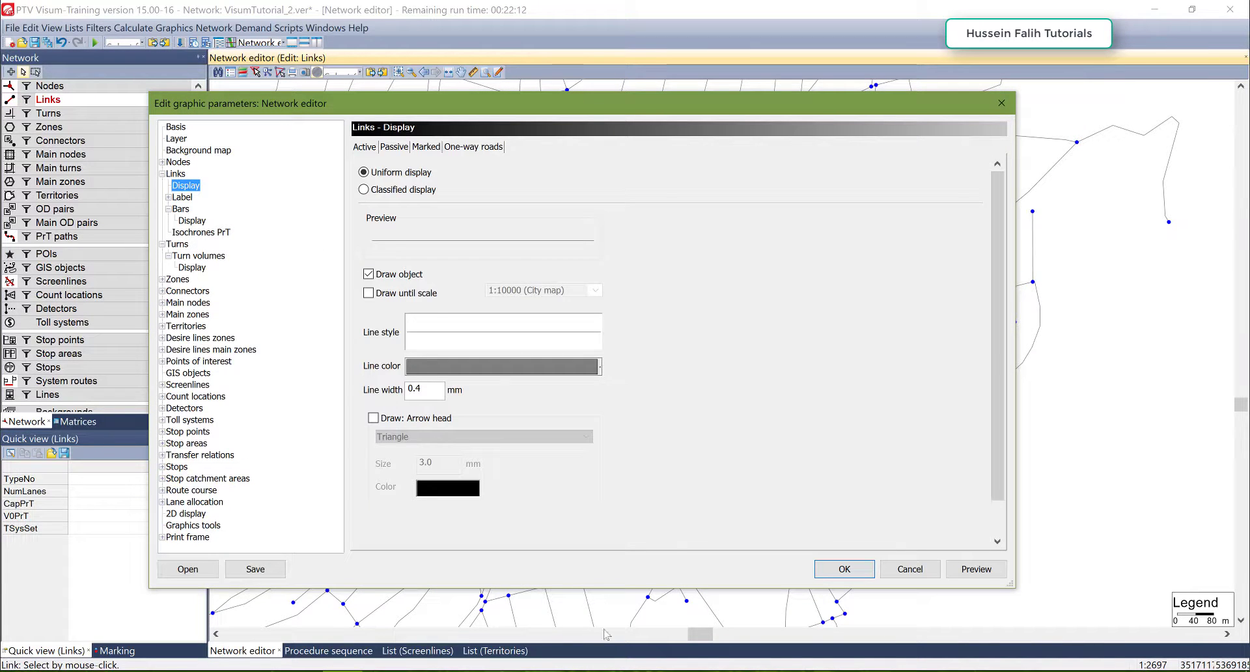
{"action": "left_click", "coordinate": [192, 514]}
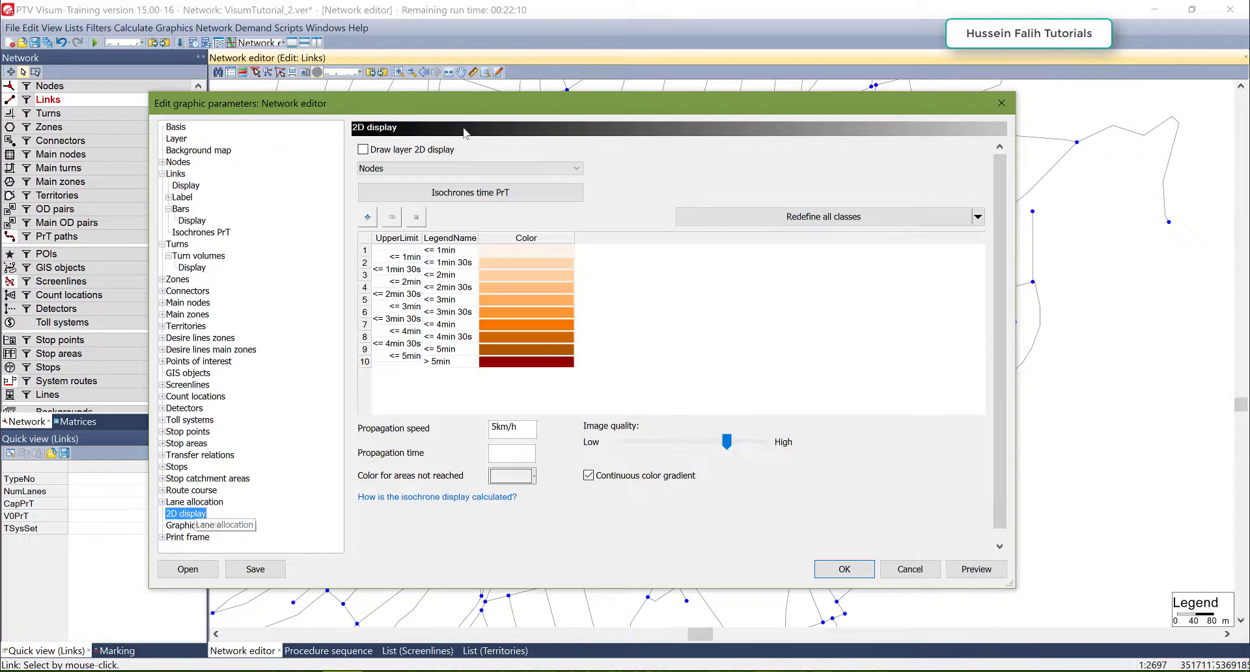
{"action": "left_click_drag", "start_coordinate": [492, 107], "coordinate": [520, 86]}
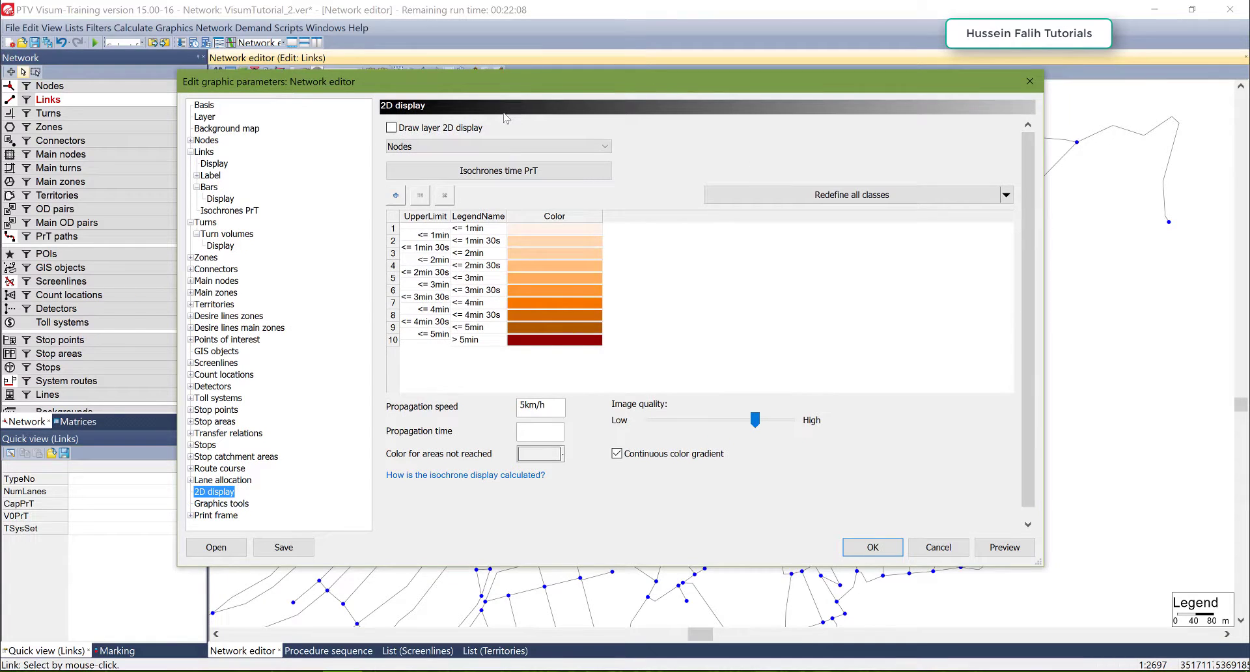
{"action": "left_click", "coordinate": [407, 129]}
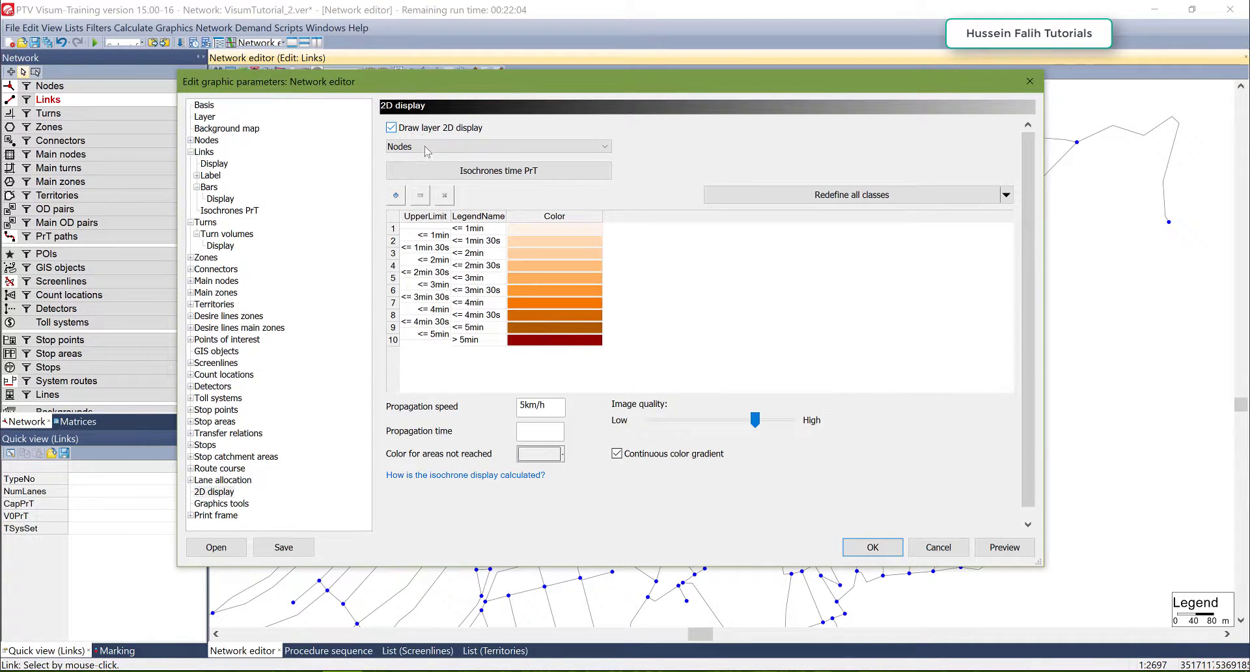
{"action": "left_click", "coordinate": [426, 147]}
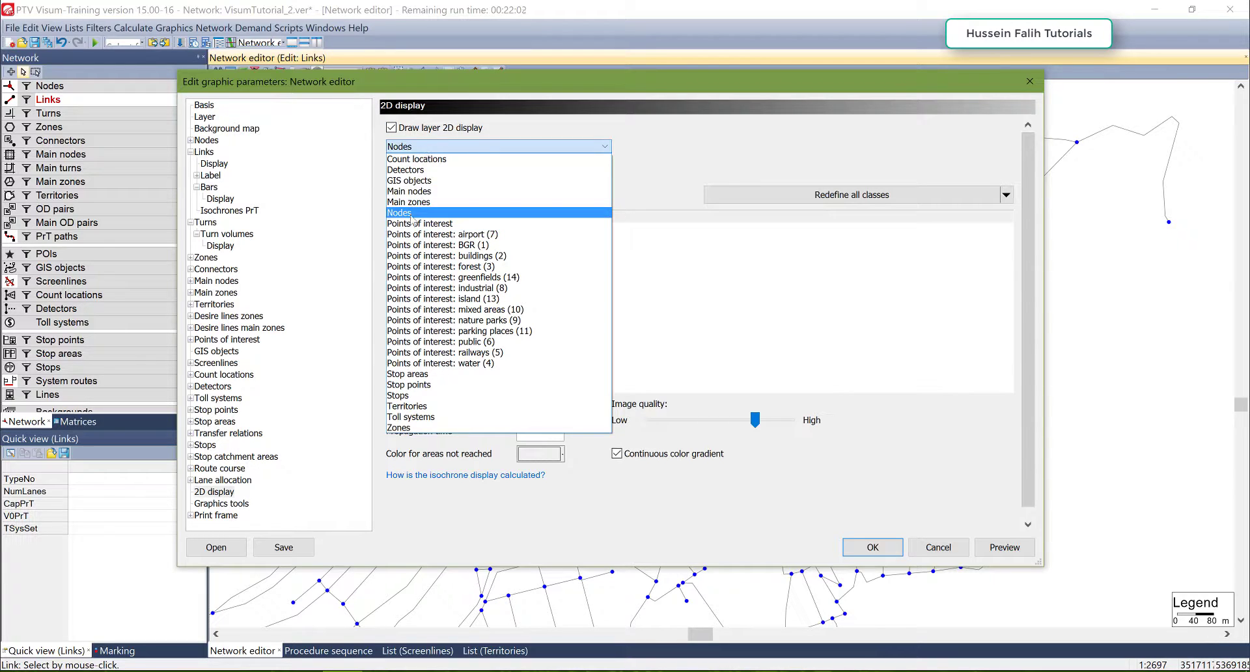
{"action": "left_click", "coordinate": [416, 212]}
{"action": "left_click", "coordinate": [433, 147]}
{"action": "left_click", "coordinate": [416, 215]}
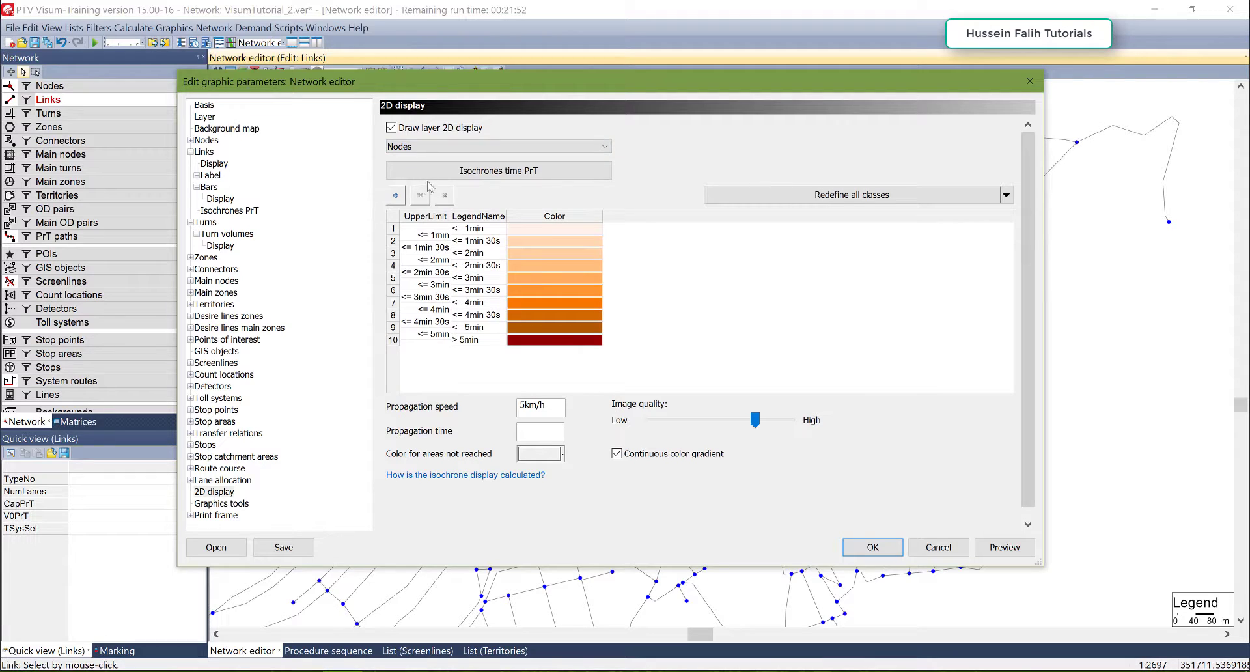
Select Isochrones time PrT as the node attribute for the 2D display and raise the image quality fully to High
{"action": "left_click", "coordinate": [458, 173]}
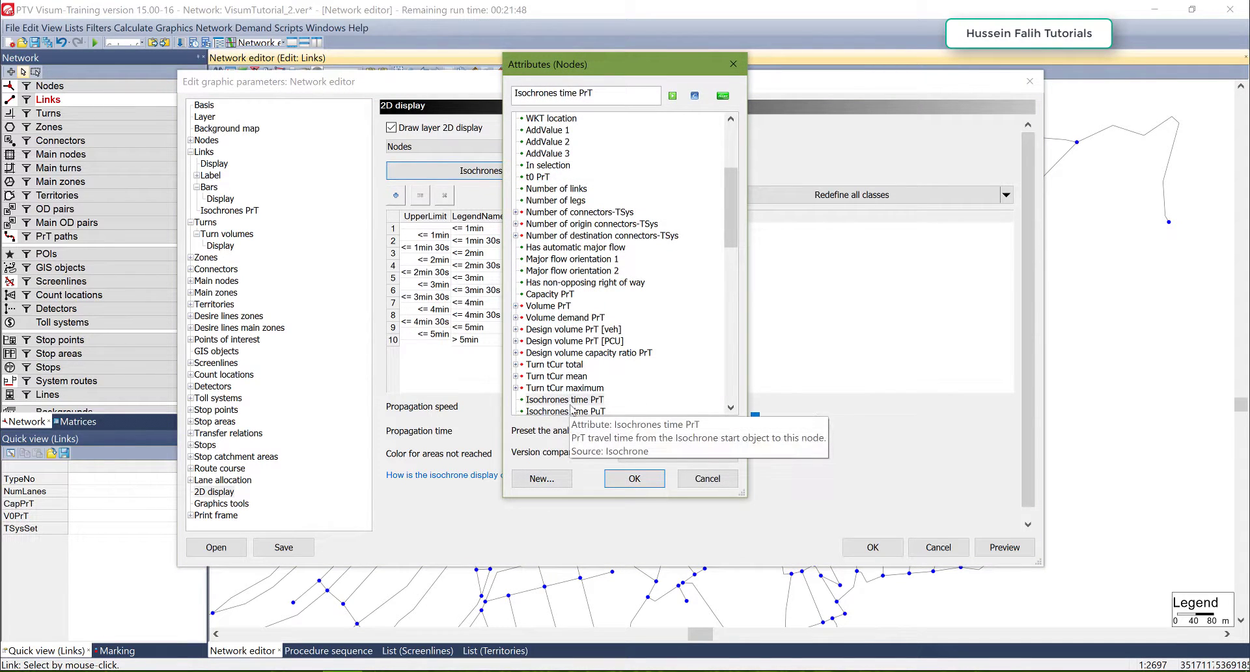
{"action": "double_click", "coordinate": [574, 400]}
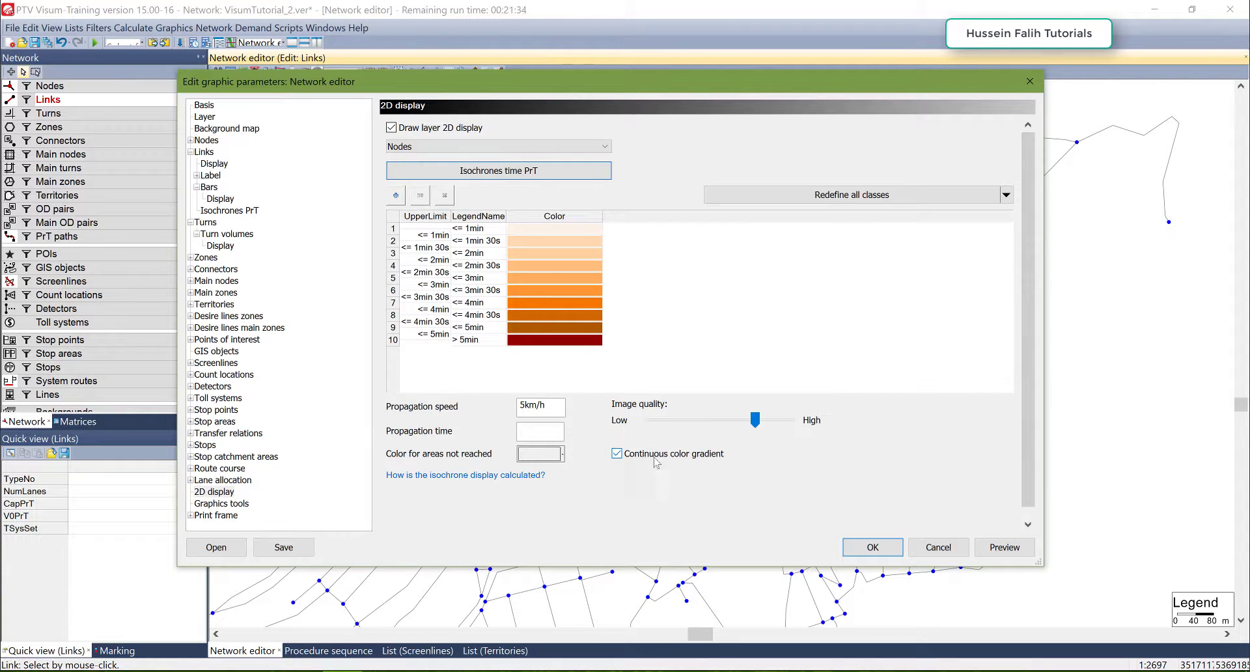
{"action": "left_click_drag", "start_coordinate": [753, 423], "coordinate": [790, 421]}
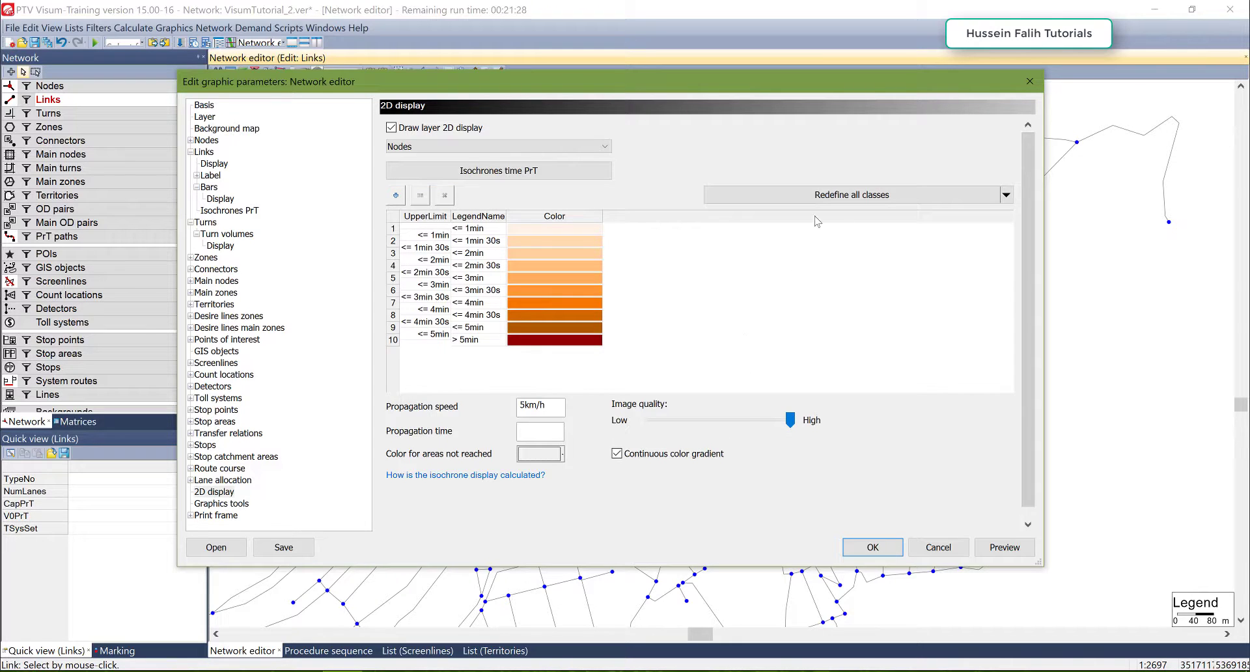
Accept the equidistant classification with 10 classes and color-ramp fill, and preview and apply the 2D display
{"action": "left_click", "coordinate": [796, 194]}
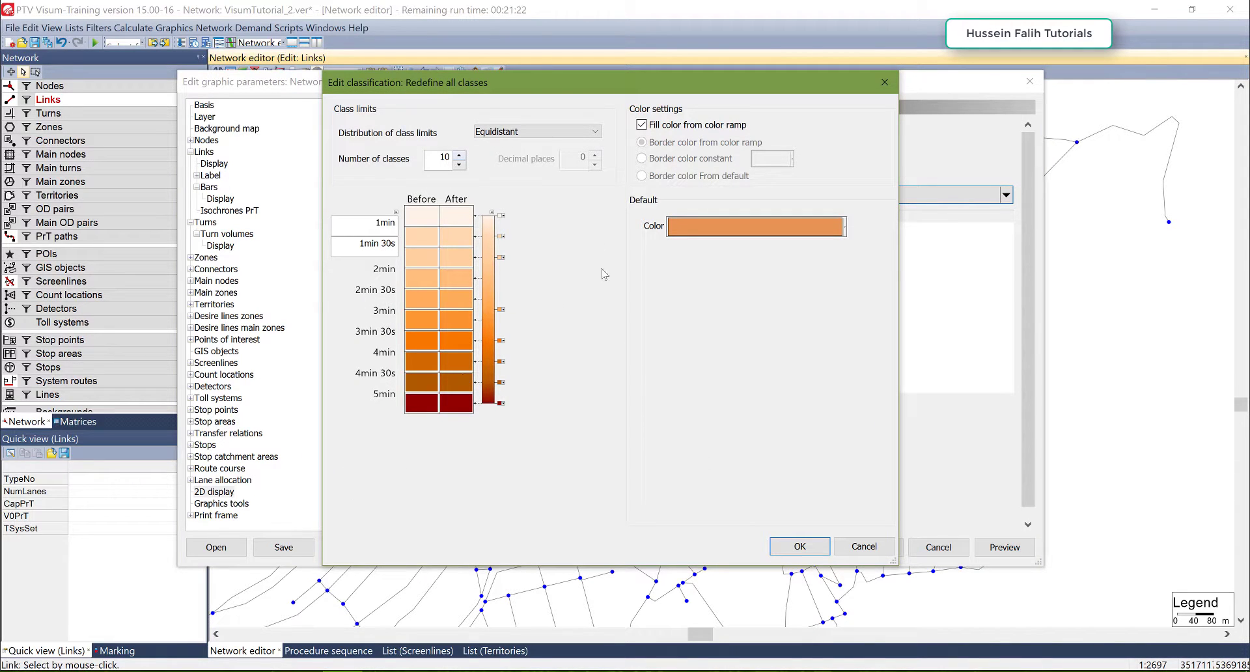
{"action": "left_click", "coordinate": [801, 550]}
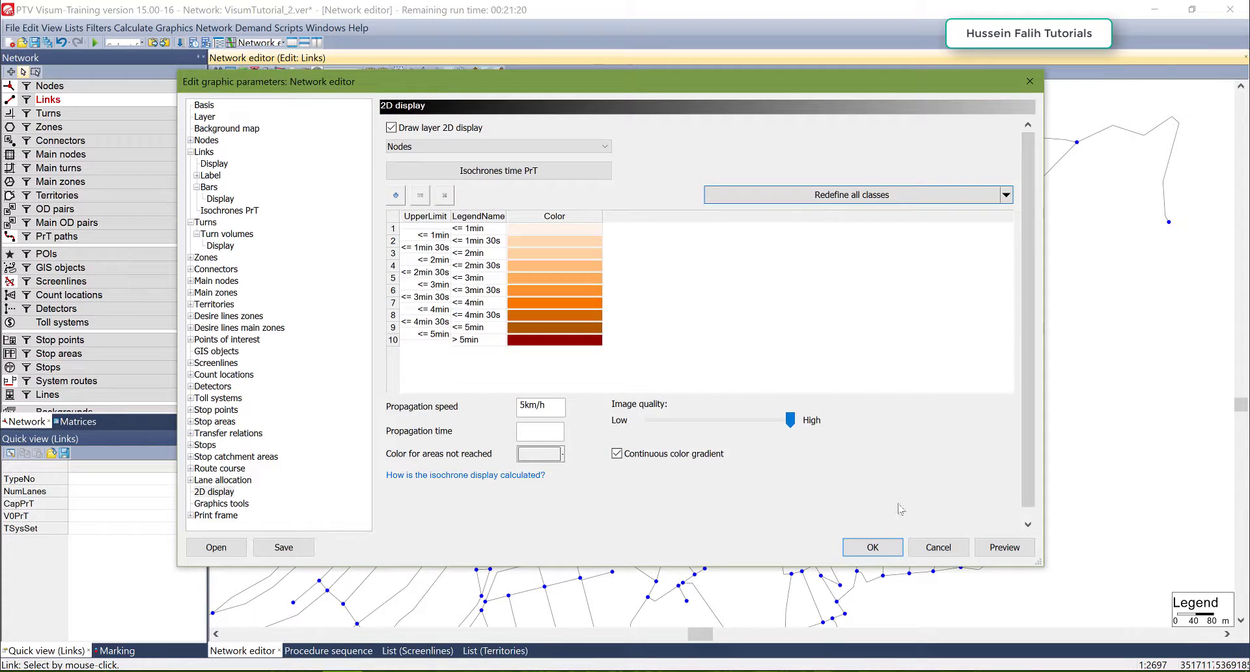
{"action": "left_click", "coordinate": [1003, 547]}
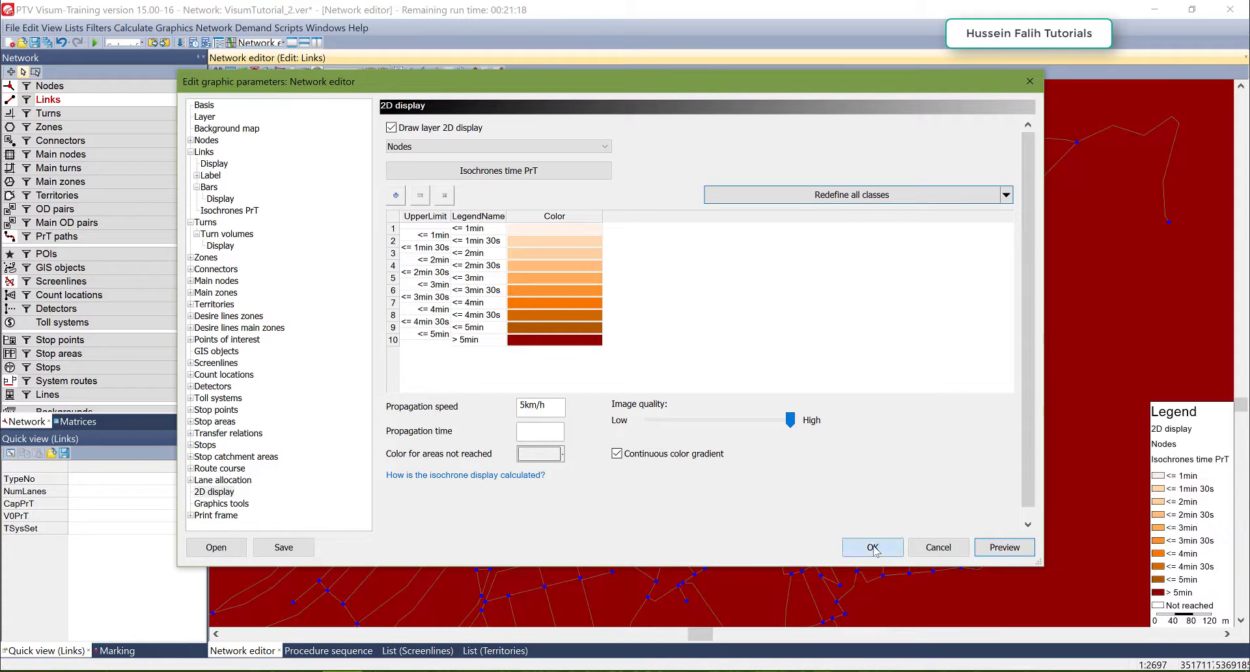
{"action": "left_click", "coordinate": [872, 546]}
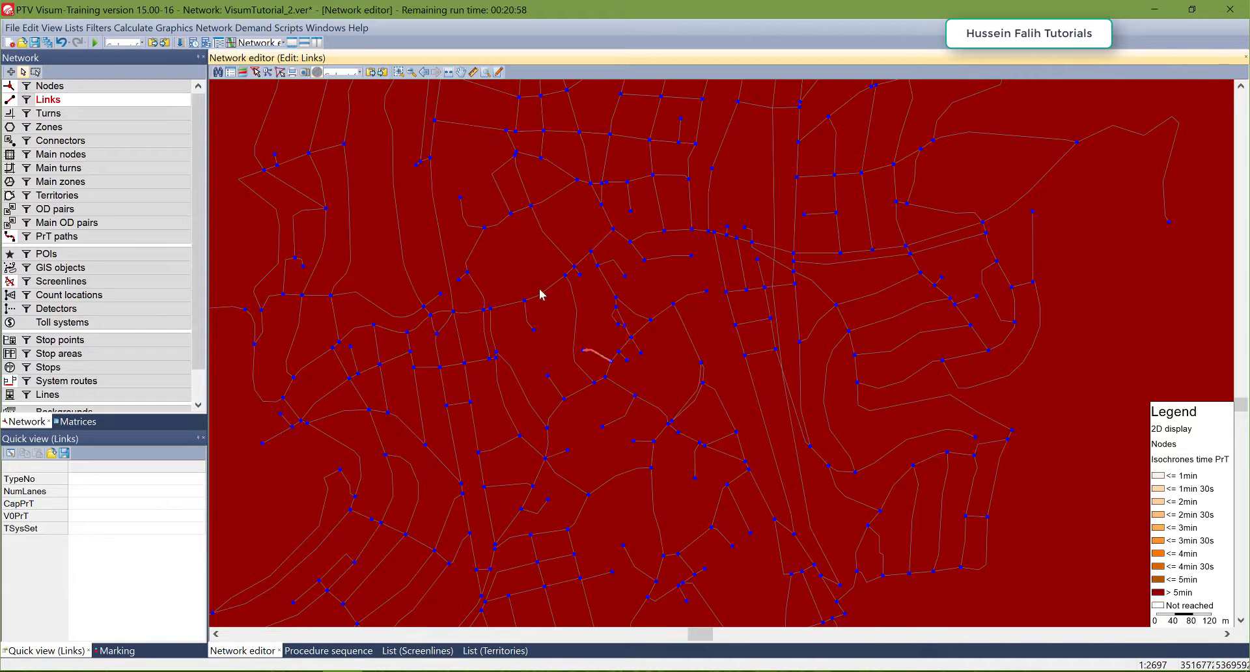
Generate PrT isochrones from a node near the network's centre, using the tCur route choice criterion and the CAR Car transport system
{"action": "left_click", "coordinate": [174, 27]}
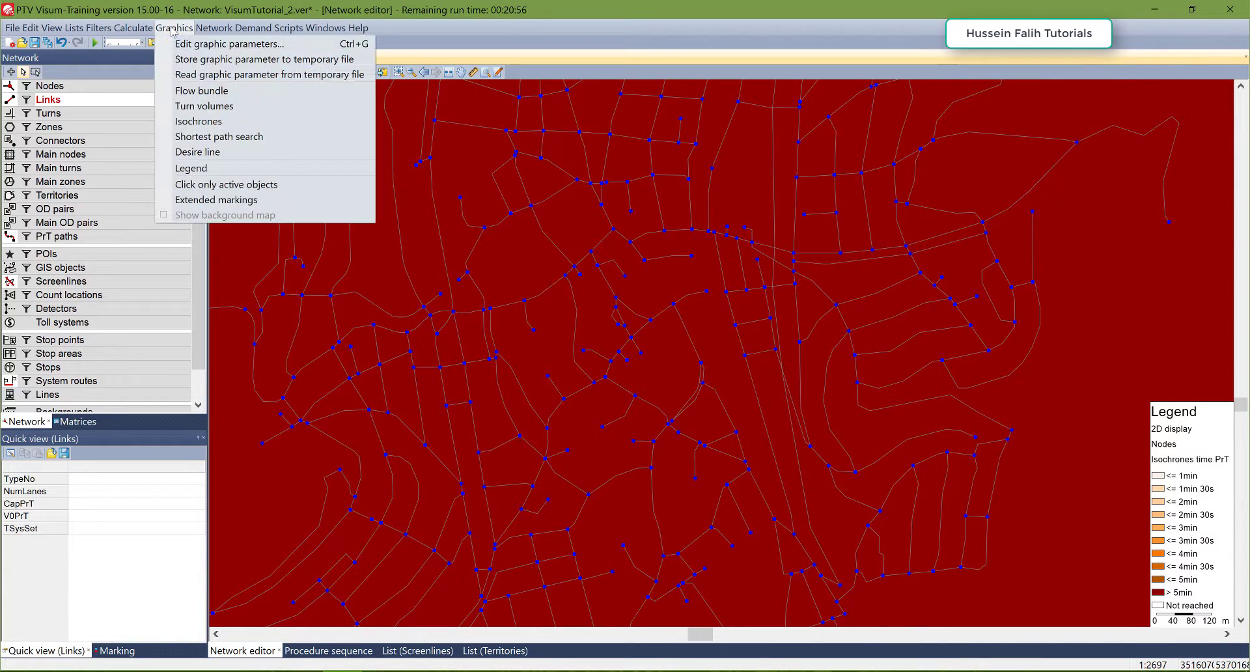
{"action": "left_click", "coordinate": [195, 122]}
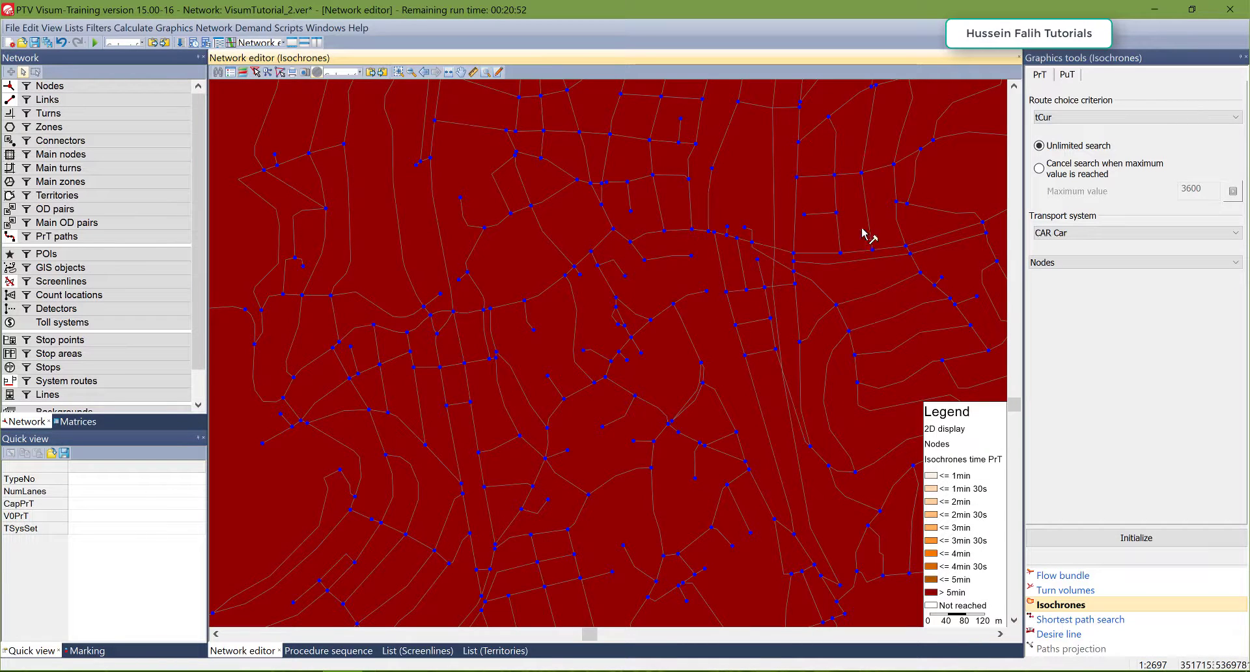
{"action": "left_click", "coordinate": [1082, 234]}
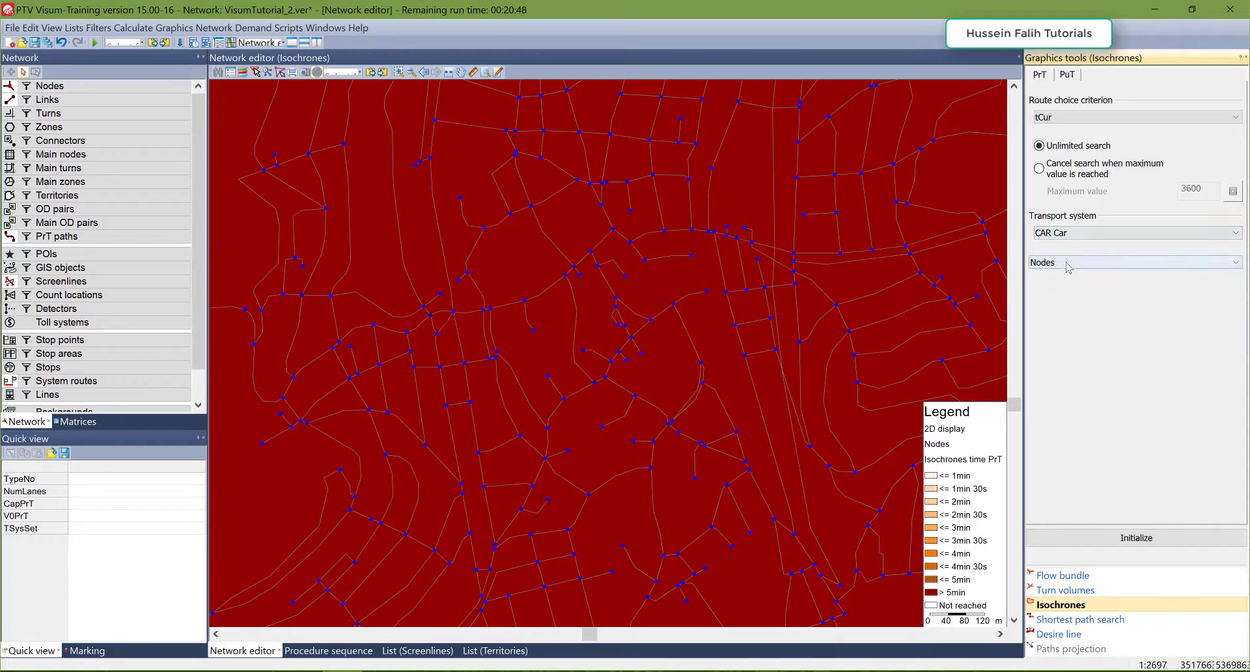
{"action": "left_click", "coordinate": [1068, 118]}
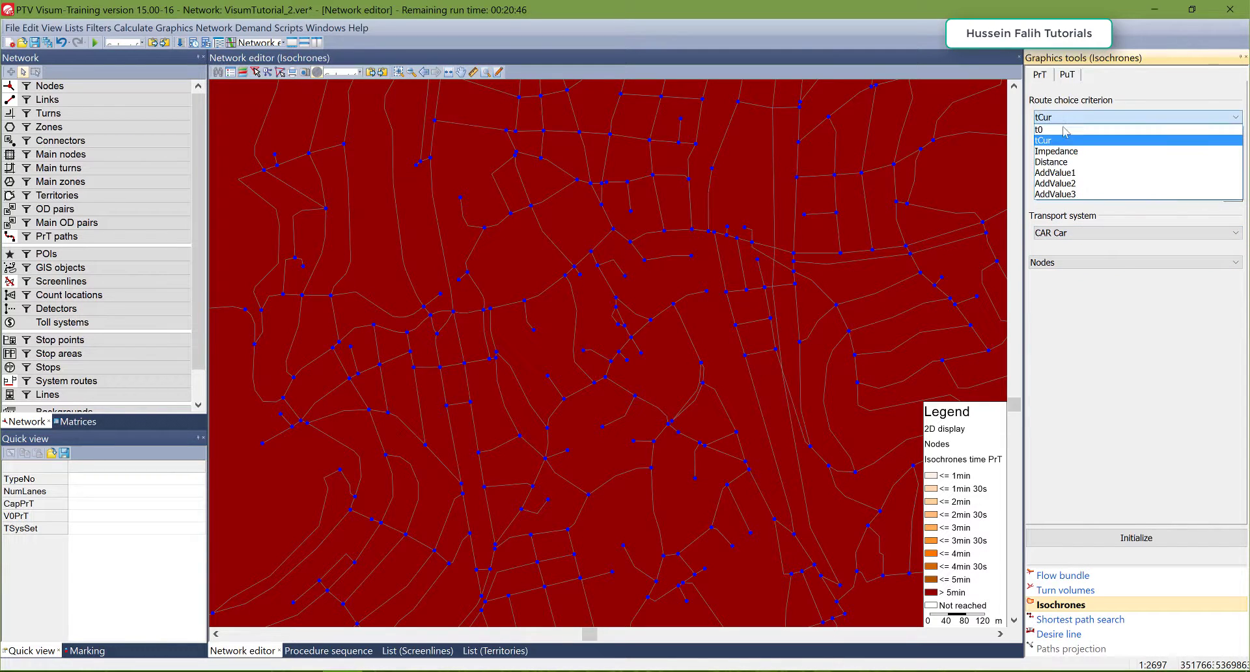
{"action": "left_click", "coordinate": [1060, 142]}
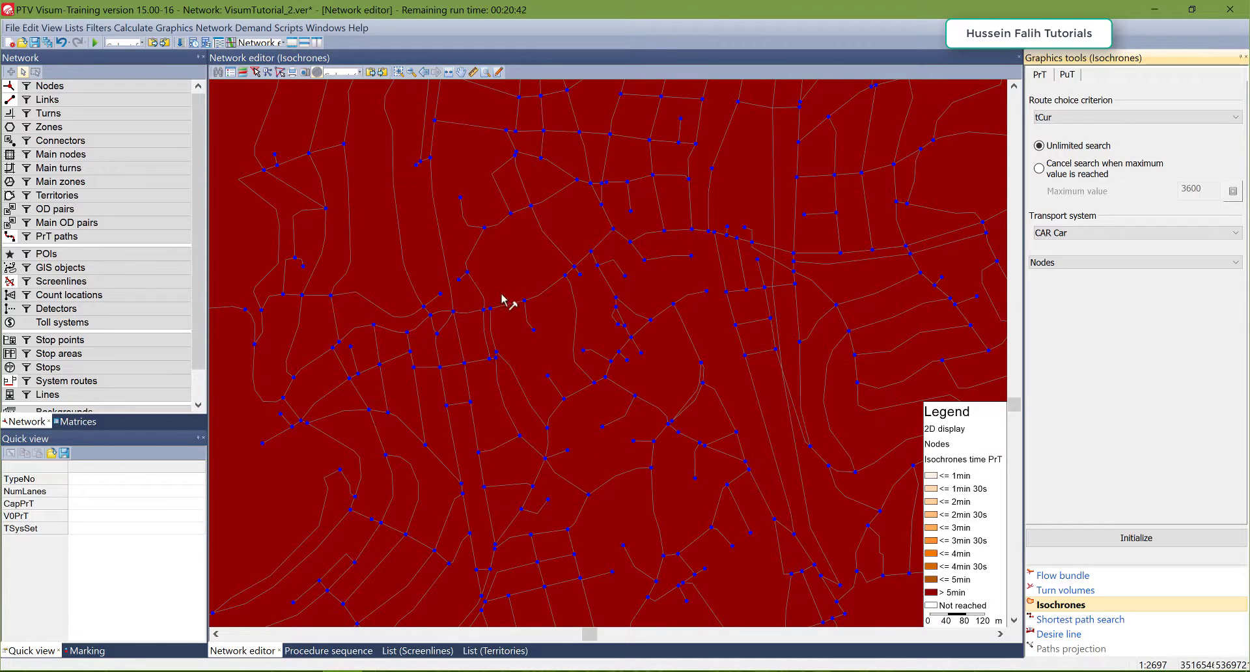
{"action": "left_click", "coordinate": [524, 300]}
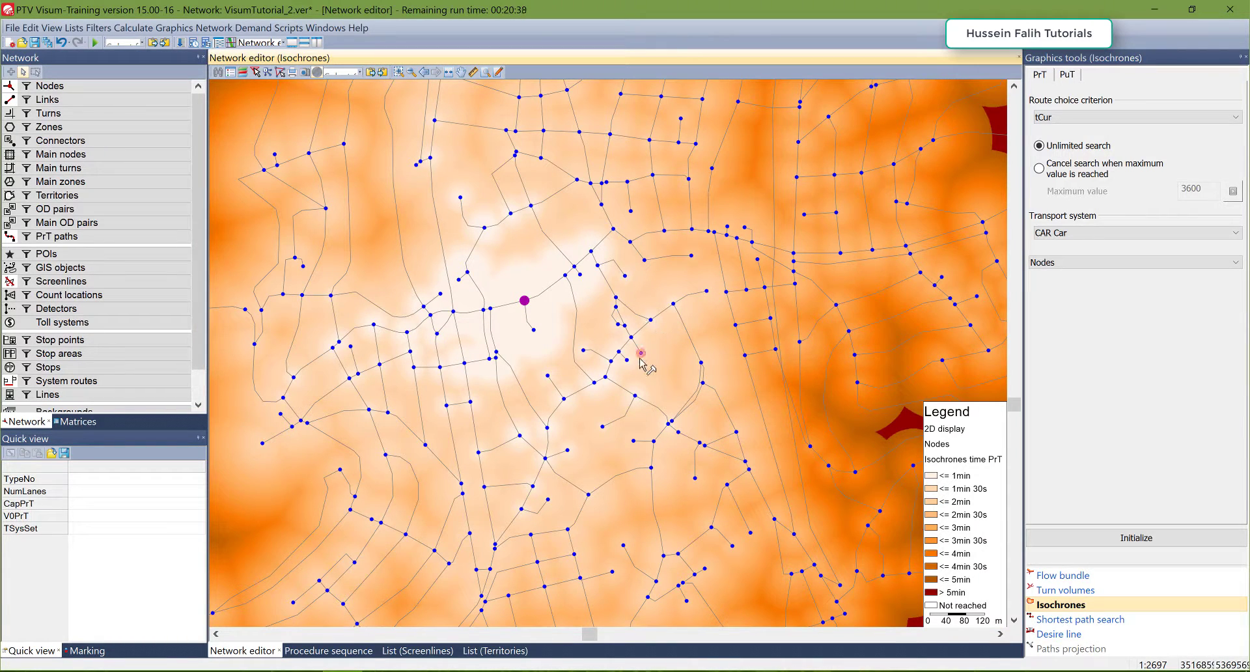
Examine the isochrone time bands around the start node, both close up and across the whole network
{"action": "scroll", "coordinate": [641, 360], "scroll_direction": "down", "scroll_amount": 2}
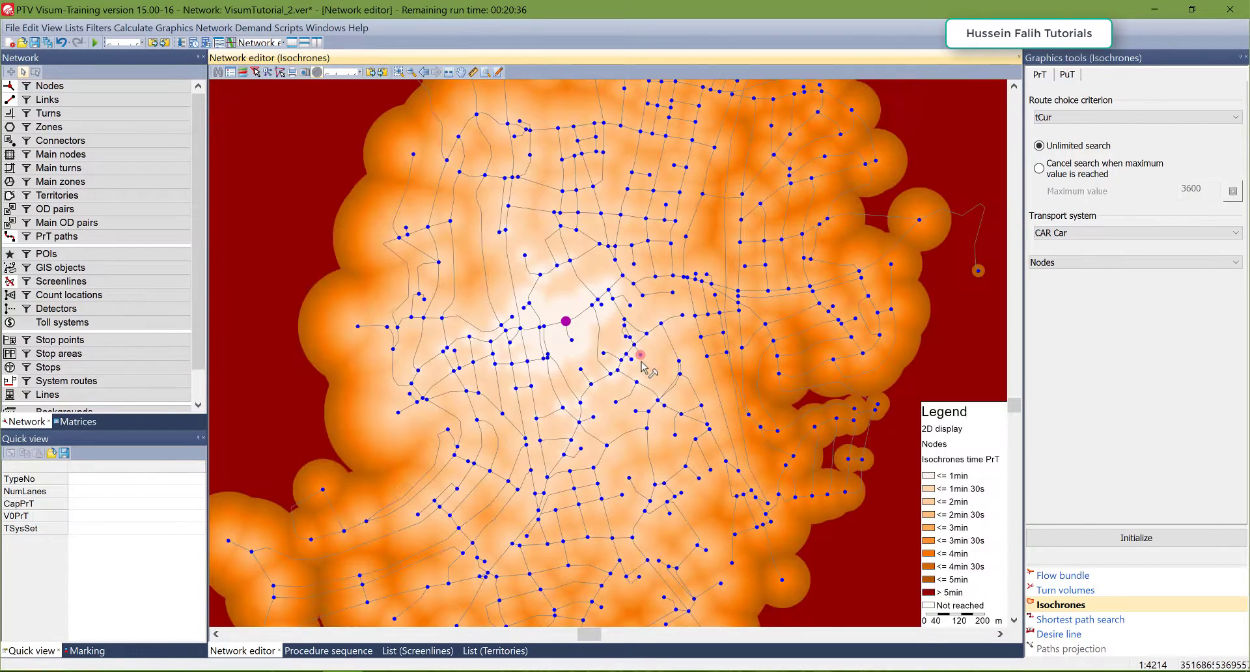
{"action": "left_click_drag", "start_coordinate": [640, 360], "coordinate": [644, 340]}
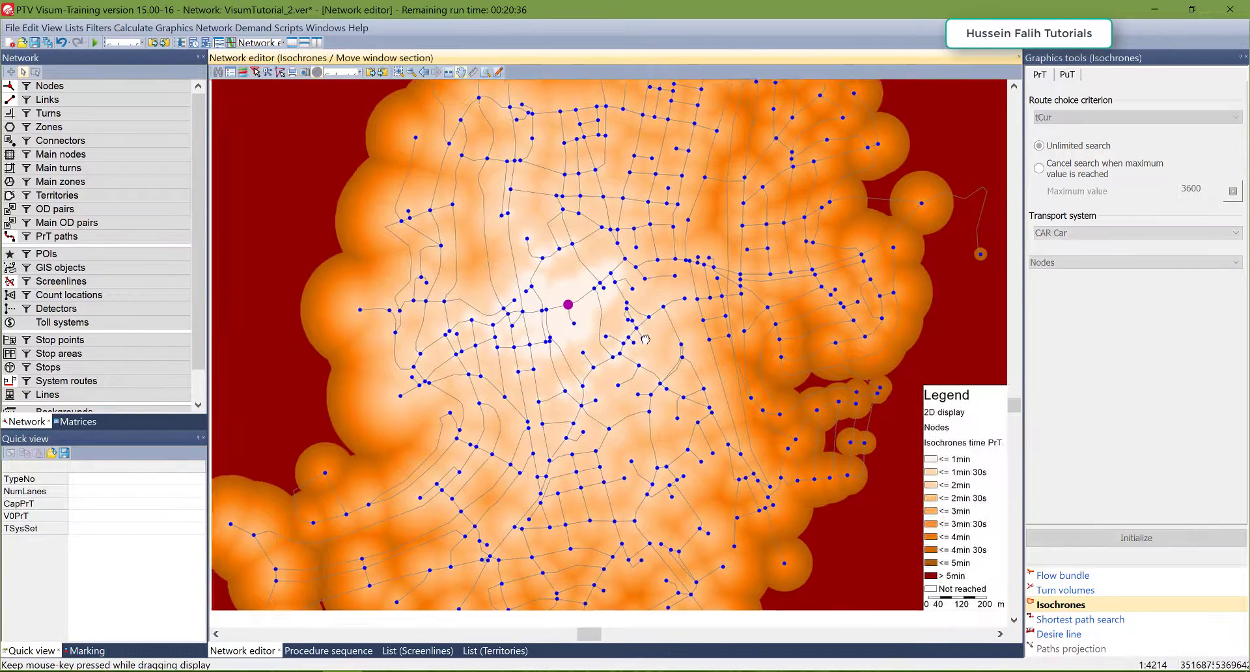
{"action": "scroll", "coordinate": [641, 338], "scroll_direction": "up", "scroll_amount": 1}
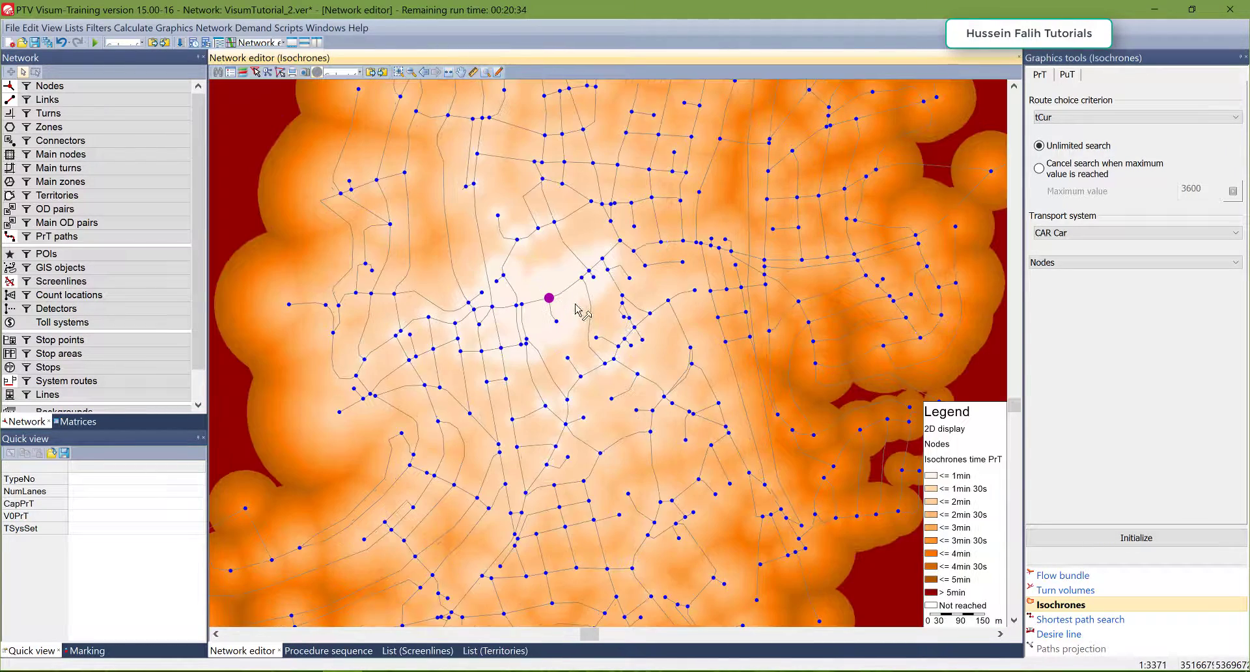
{"action": "scroll", "coordinate": [547, 299], "scroll_direction": "up", "scroll_amount": 1}
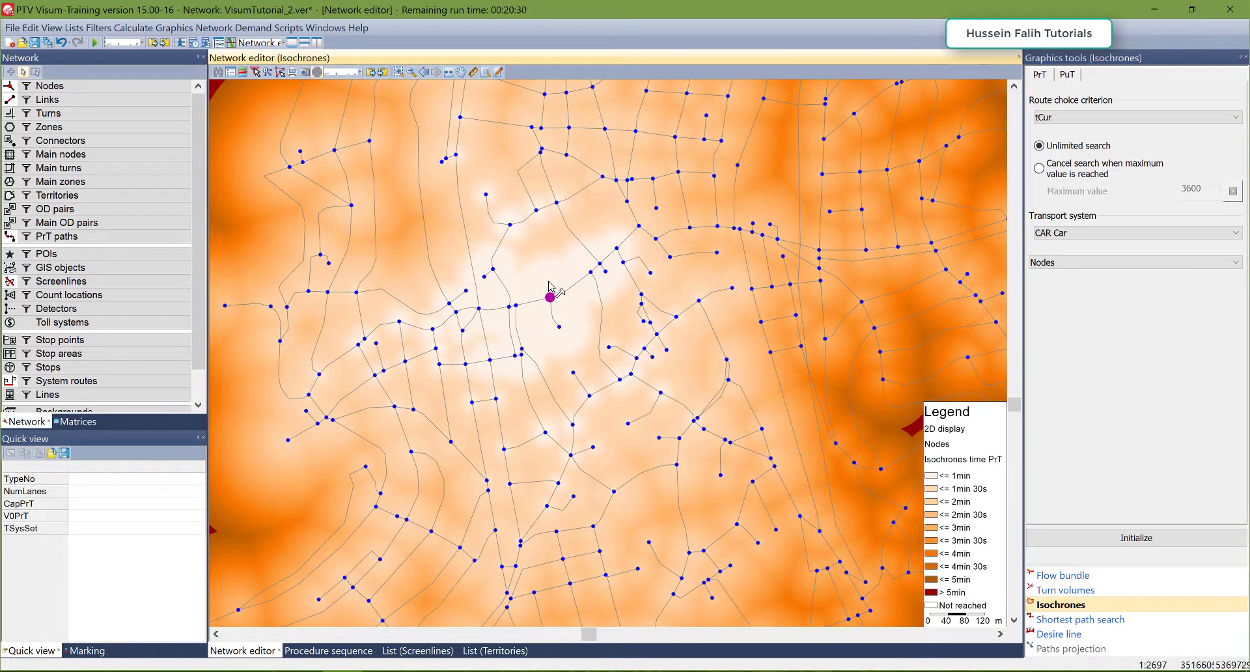
{"action": "scroll", "coordinate": [549, 287], "scroll_direction": "up", "scroll_amount": 2}
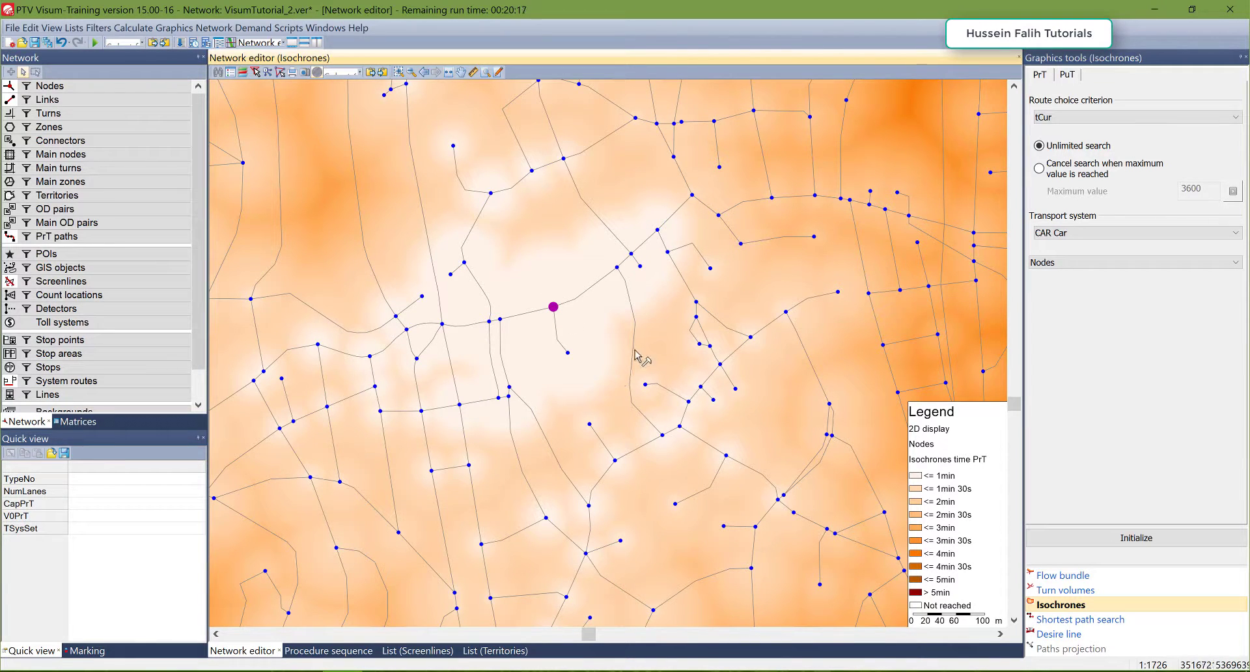
{"action": "scroll", "coordinate": [637, 345], "scroll_direction": "down", "scroll_amount": 3}
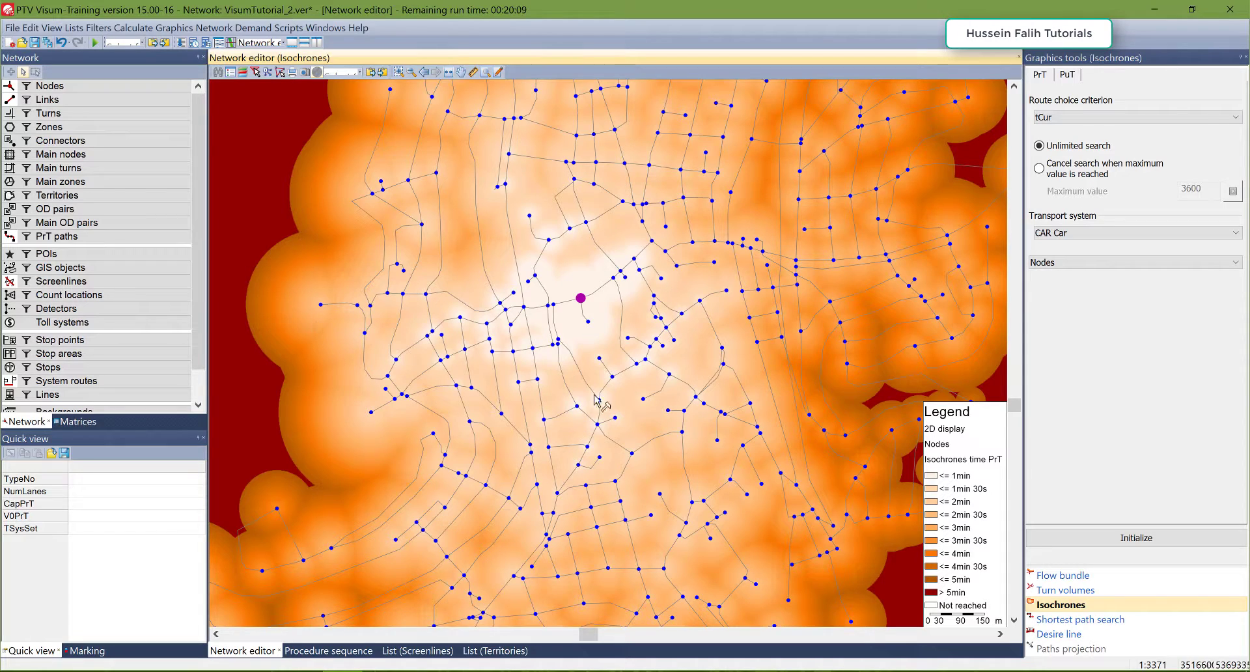
{"action": "scroll", "coordinate": [589, 407], "scroll_direction": "down", "scroll_amount": 1}
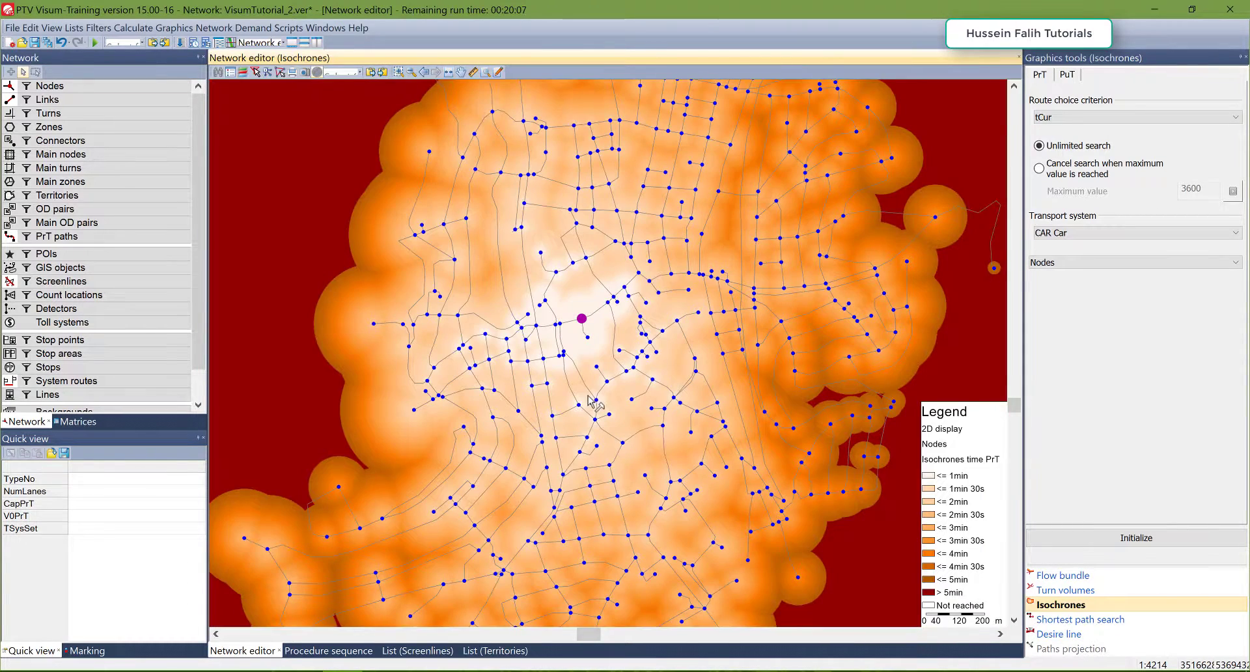
{"action": "left_click_drag", "start_coordinate": [636, 428], "coordinate": [681, 359]}
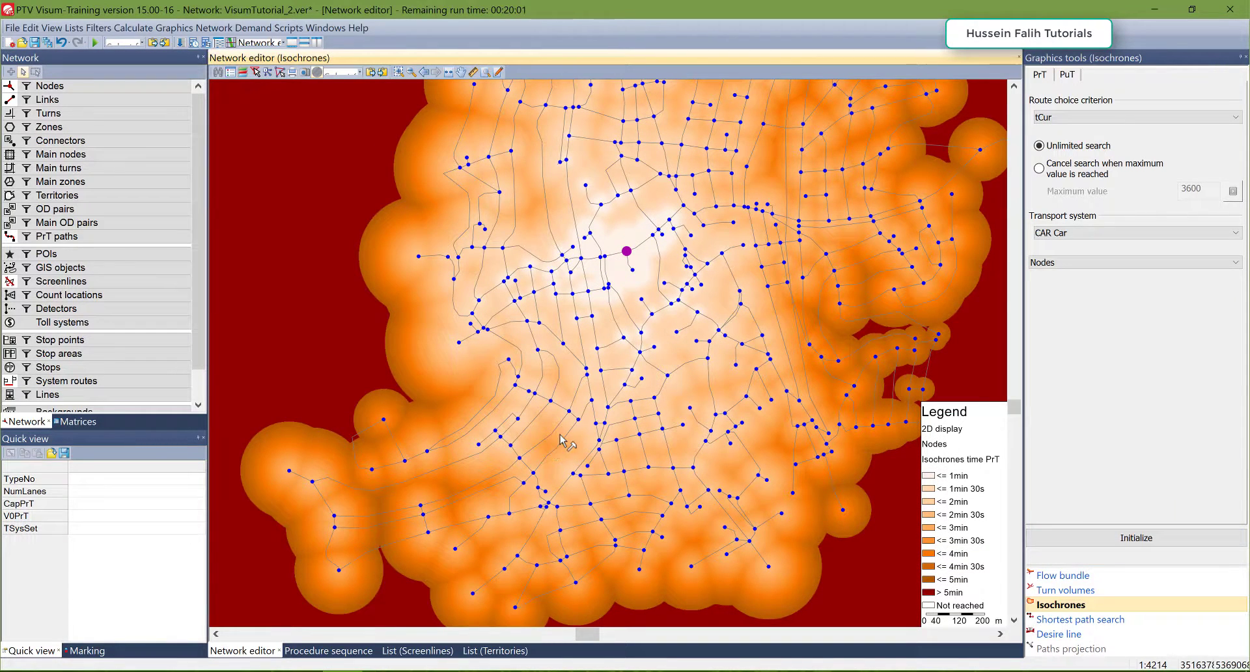
{"action": "scroll", "coordinate": [565, 437], "scroll_direction": "down", "scroll_amount": 1}
{"action": "left_click_drag", "start_coordinate": [586, 393], "coordinate": [560, 437]}
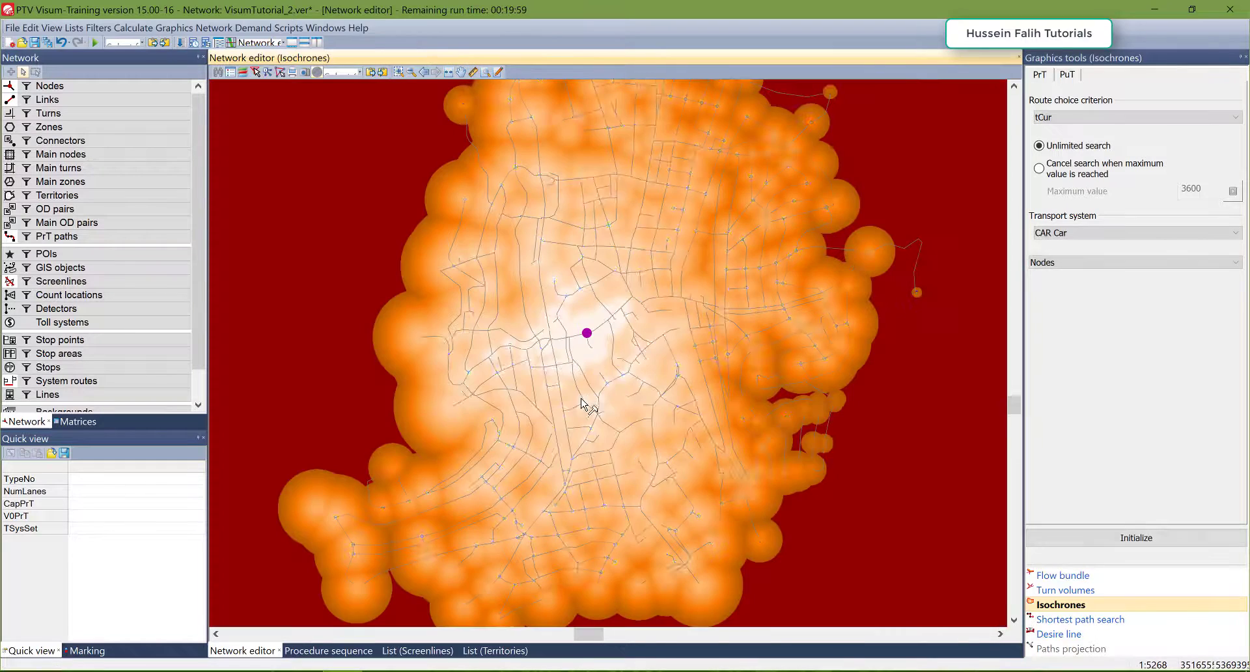
Initialize the isochrones, generate them from the outlying node on the network's western edge, and initialize them again
{"action": "left_click", "coordinate": [1118, 538]}
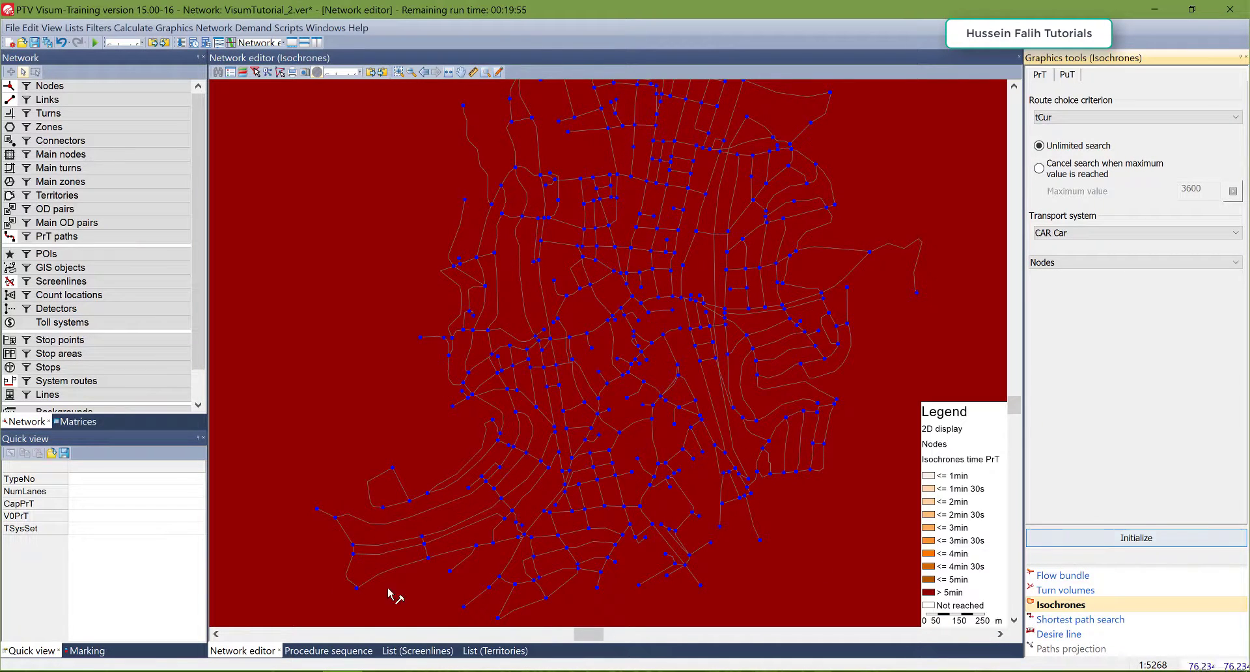
{"action": "left_click", "coordinate": [420, 338]}
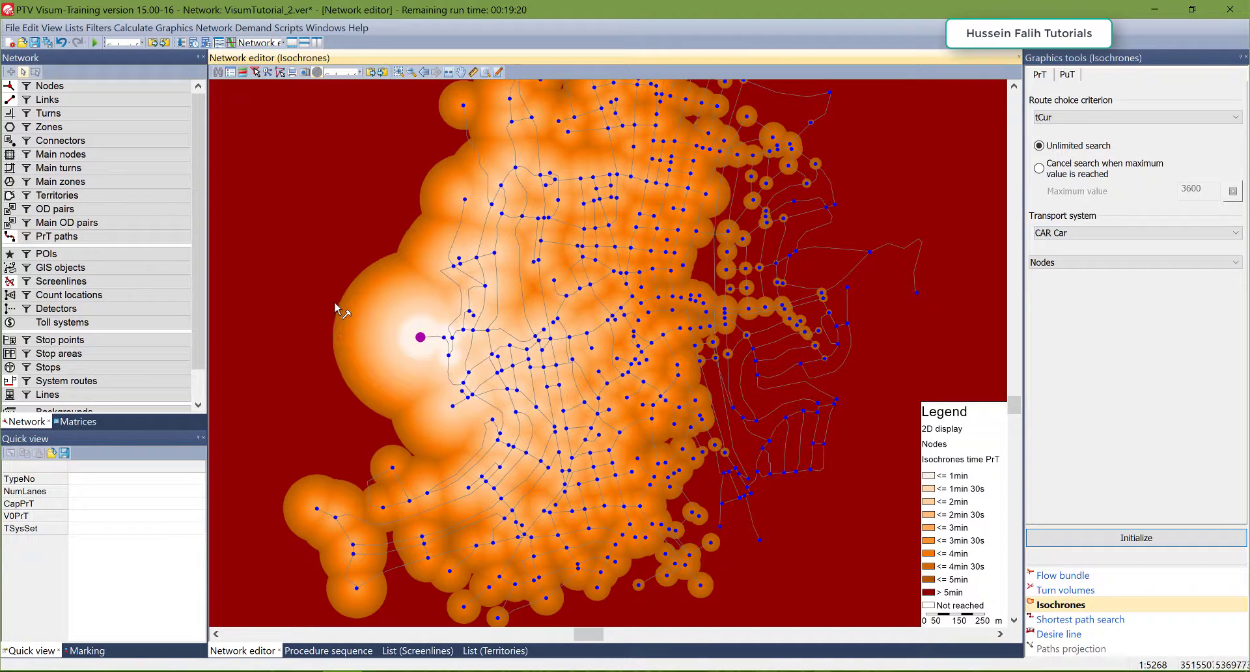
{"action": "left_click", "coordinate": [1147, 539]}
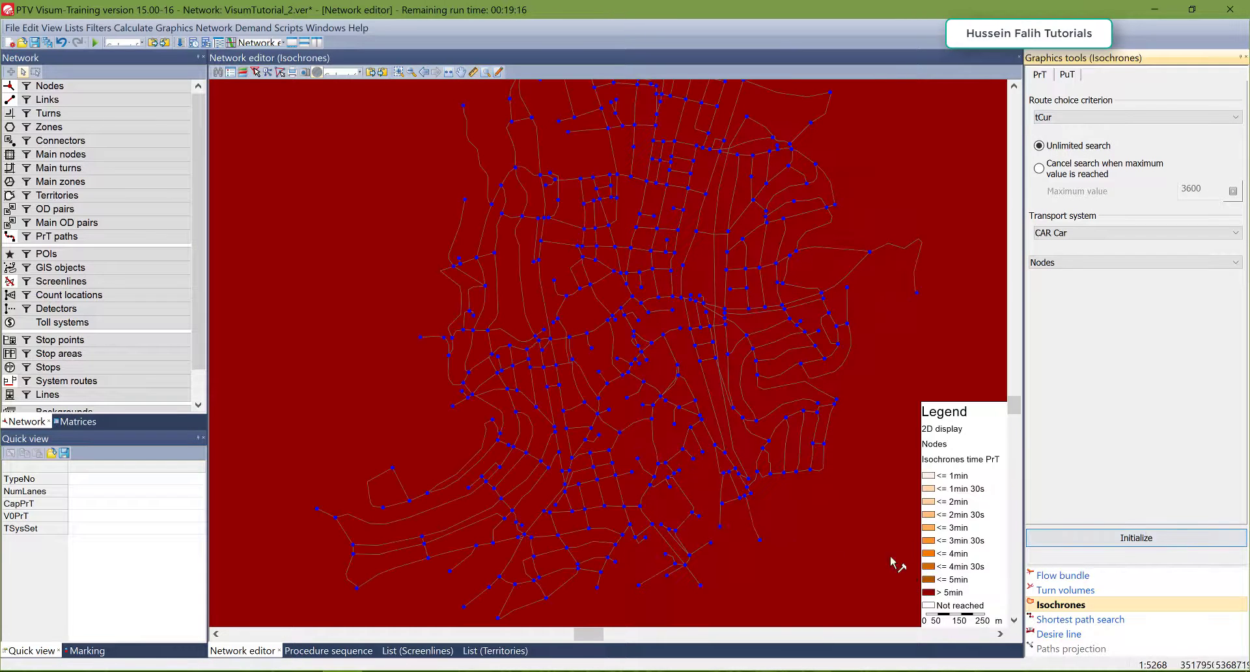
Generate isochrones from the outlying node on the network's southeastern edge and from the one in the northeast, initializing the isochrones after each
{"action": "left_click", "coordinate": [759, 540]}
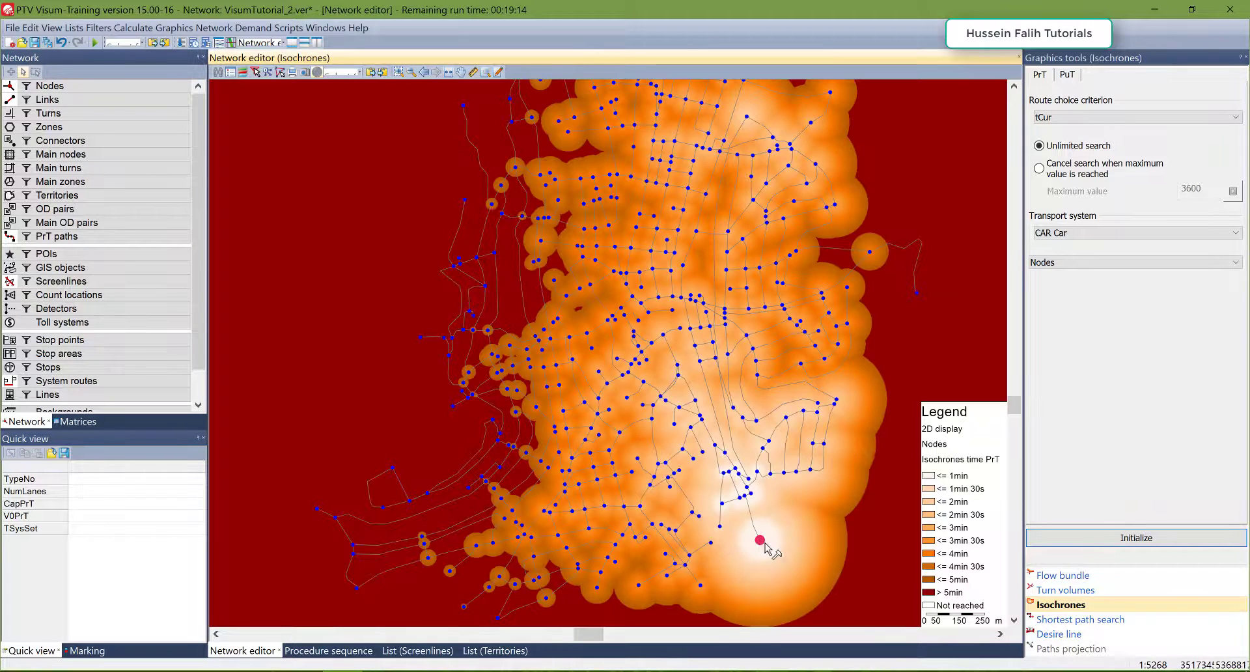
{"action": "left_click", "coordinate": [1108, 536]}
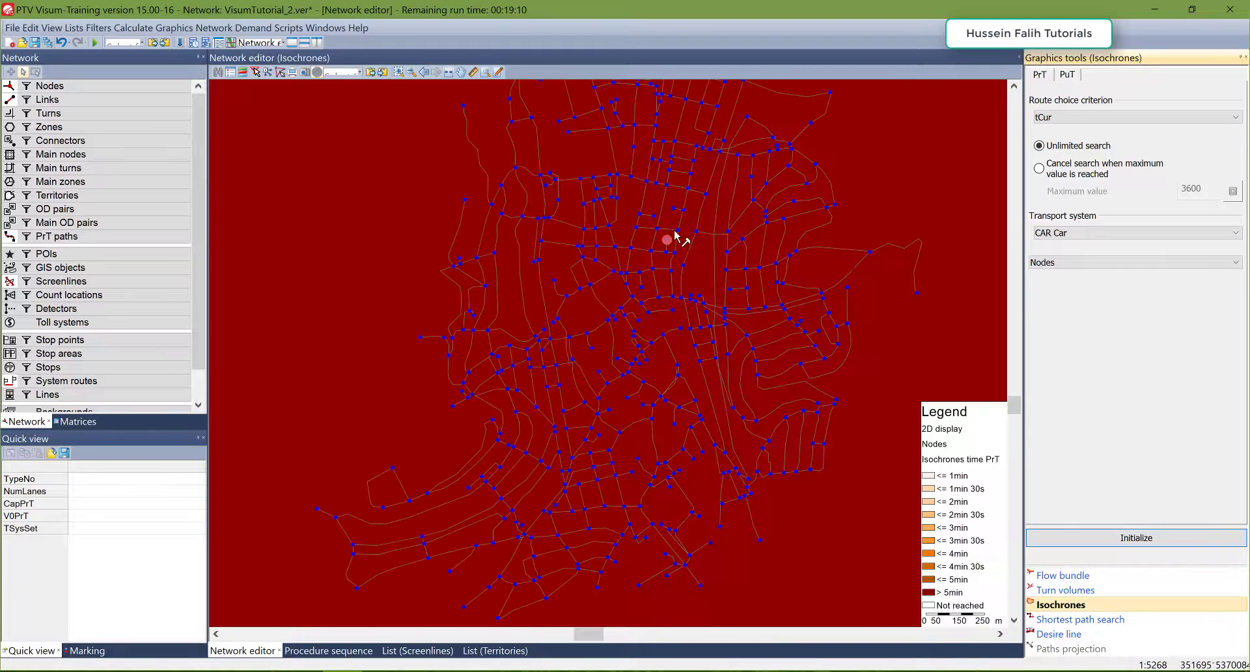
{"action": "left_click", "coordinate": [747, 118]}
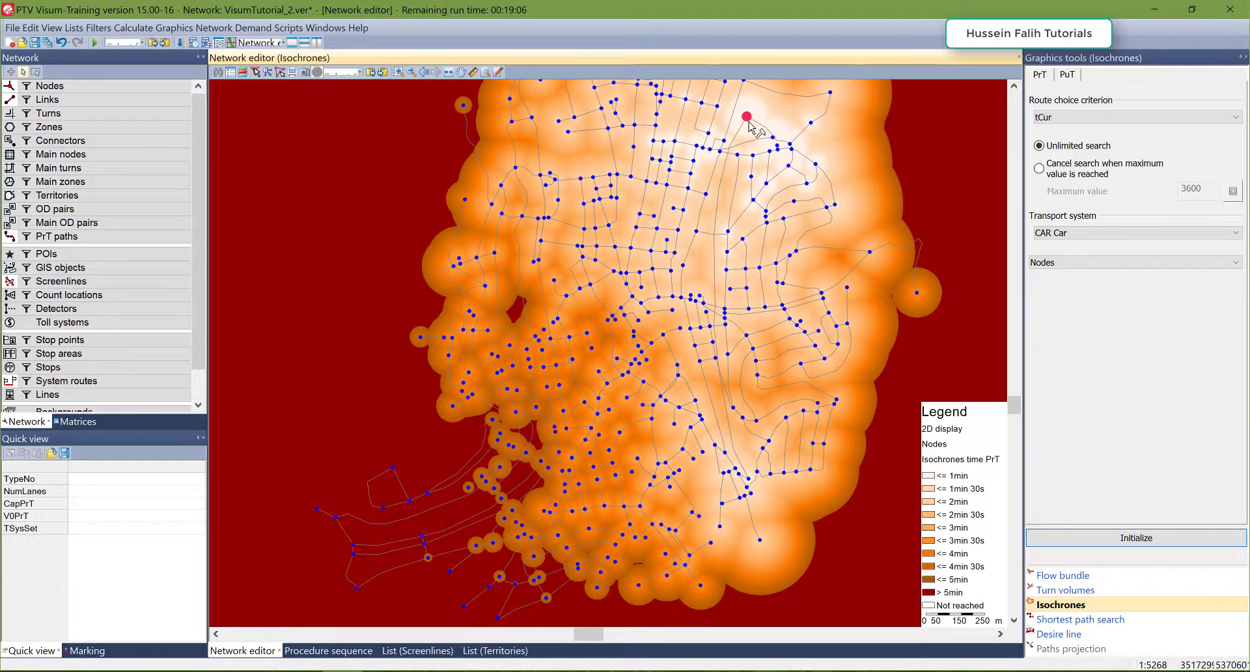
{"action": "left_click", "coordinate": [1179, 544]}
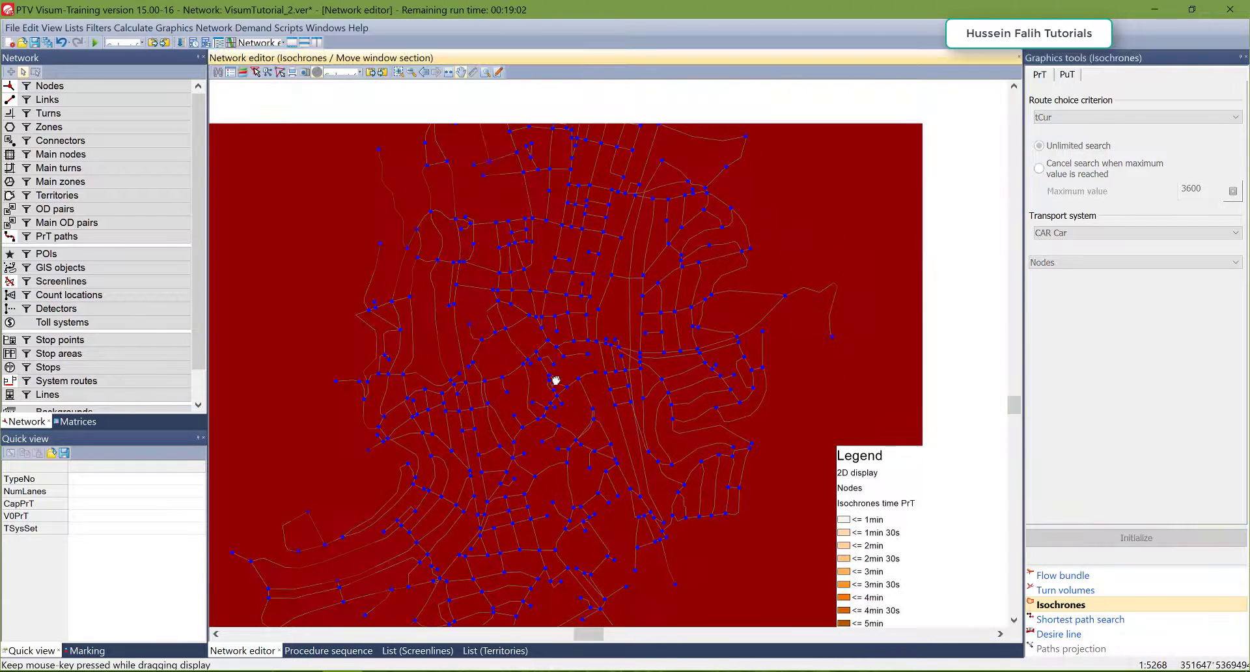
Generate PrT isochrones from a node at the junction cluster near the network's centre
{"action": "left_click_drag", "start_coordinate": [679, 294], "coordinate": [594, 338]}
{"action": "scroll", "coordinate": [571, 346], "scroll_direction": "up", "scroll_amount": 2}
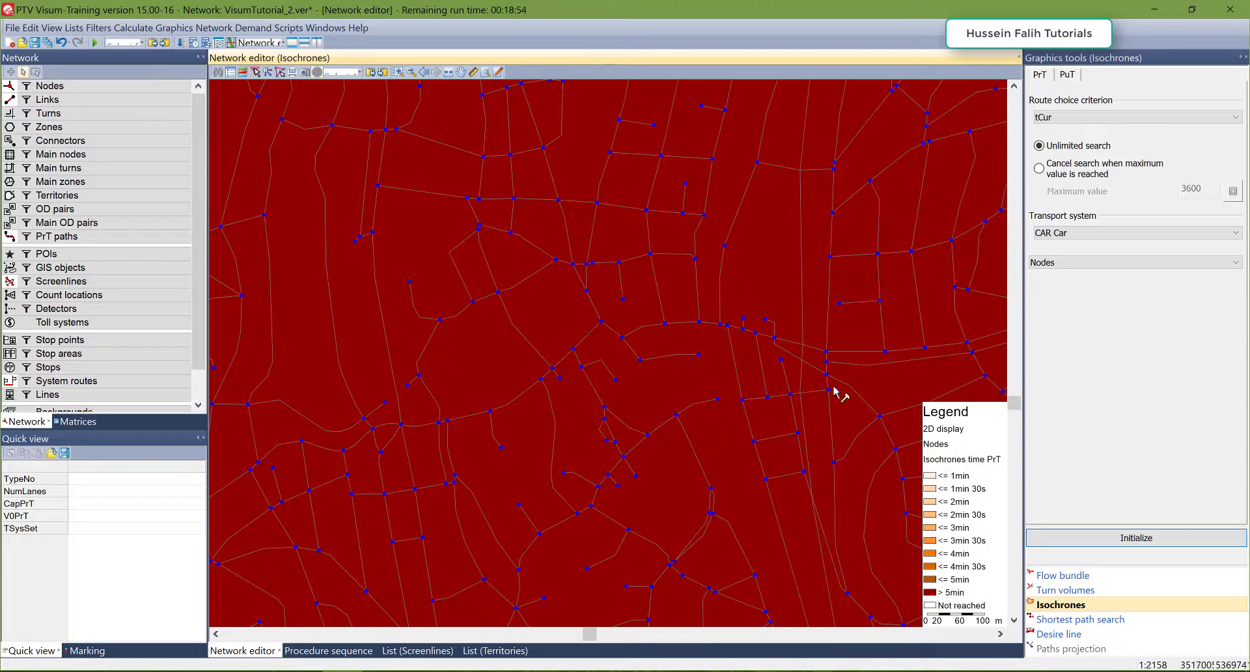
{"action": "left_click", "coordinate": [743, 330]}
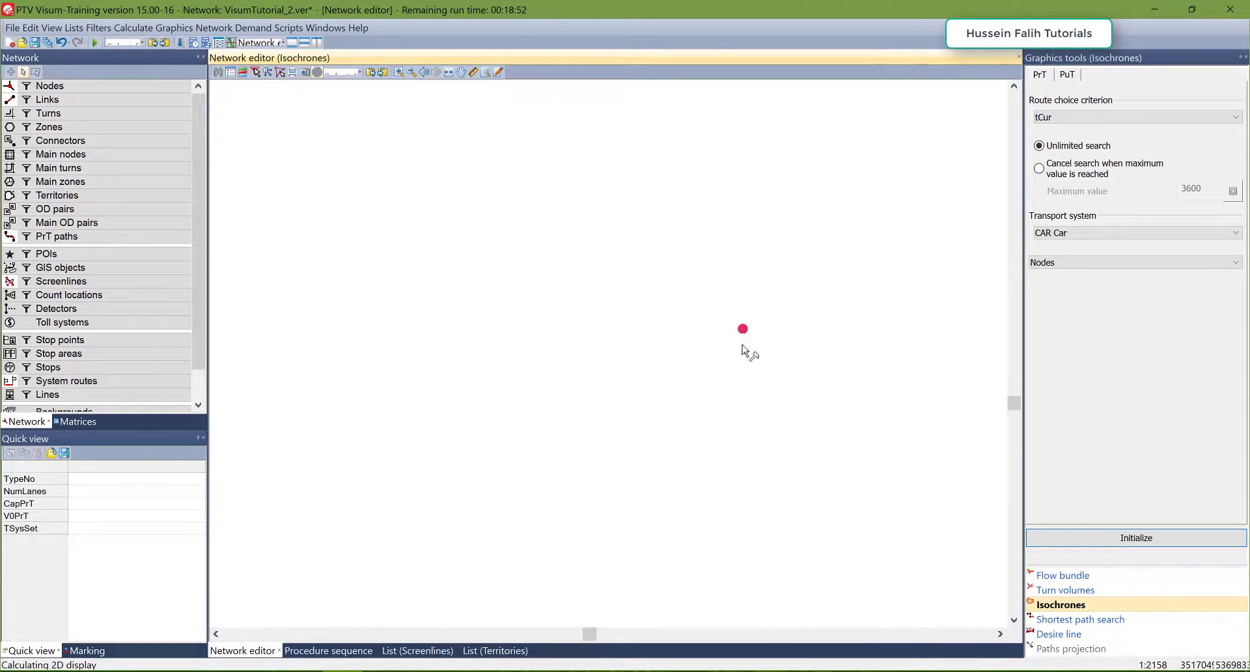